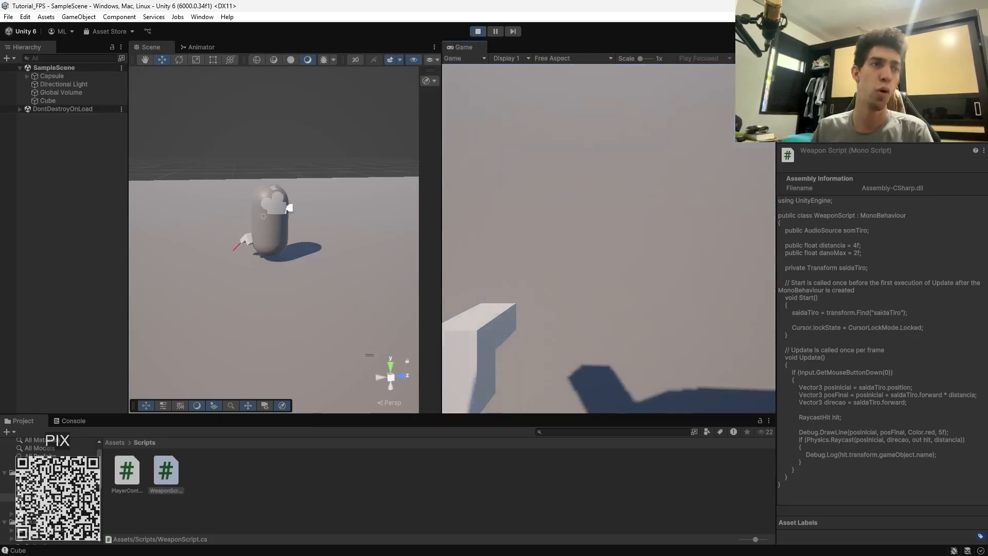
# Test-fire the weapon repeatedly in the running game while walking and aiming around the scene, and stop play mode
pyautogui.click(608, 238)
pyautogui.click(608, 238)
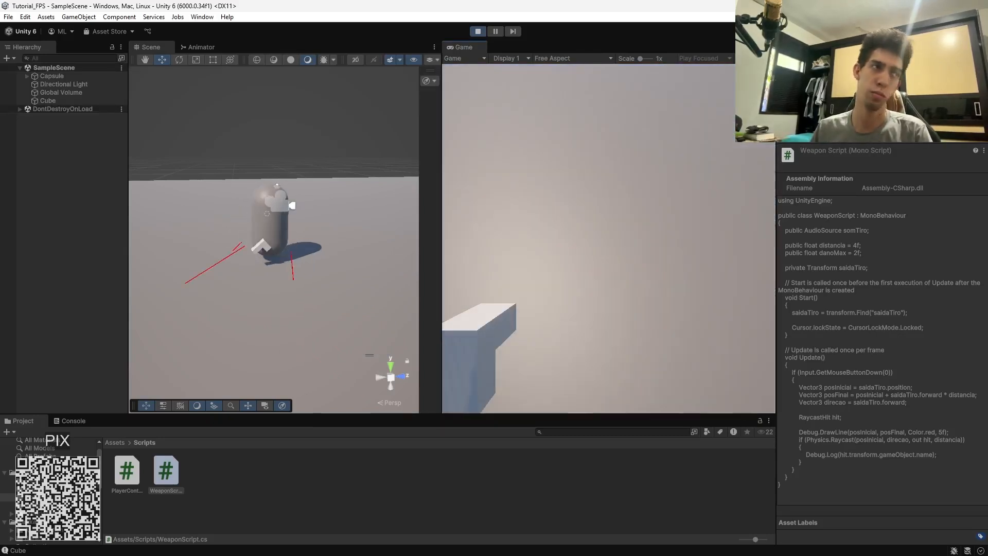
pyautogui.click(608, 238)
pyautogui.click(608, 238)
pyautogui.click(609, 239)
pyautogui.click(608, 239)
pyautogui.click(608, 238)
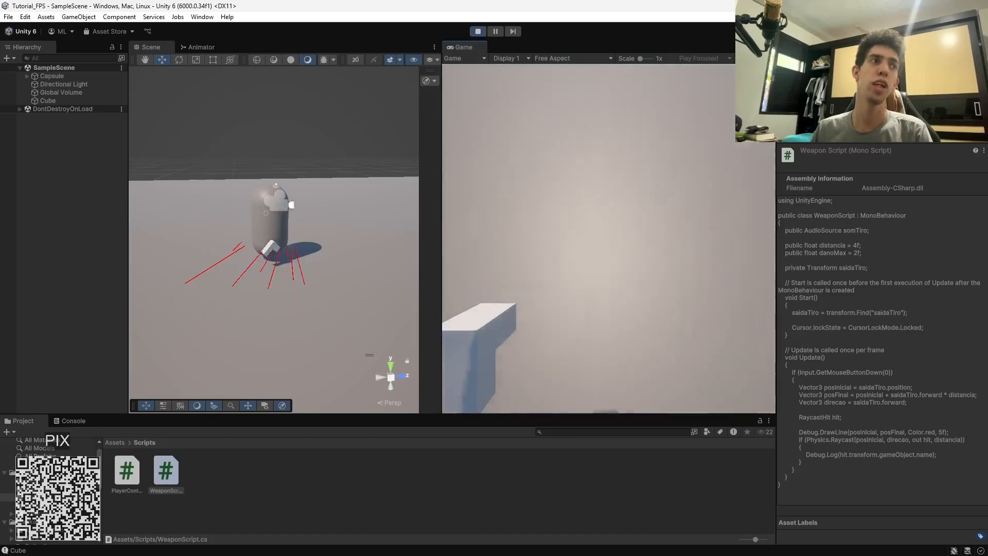
pyautogui.click(608, 238)
pyautogui.click(608, 238)
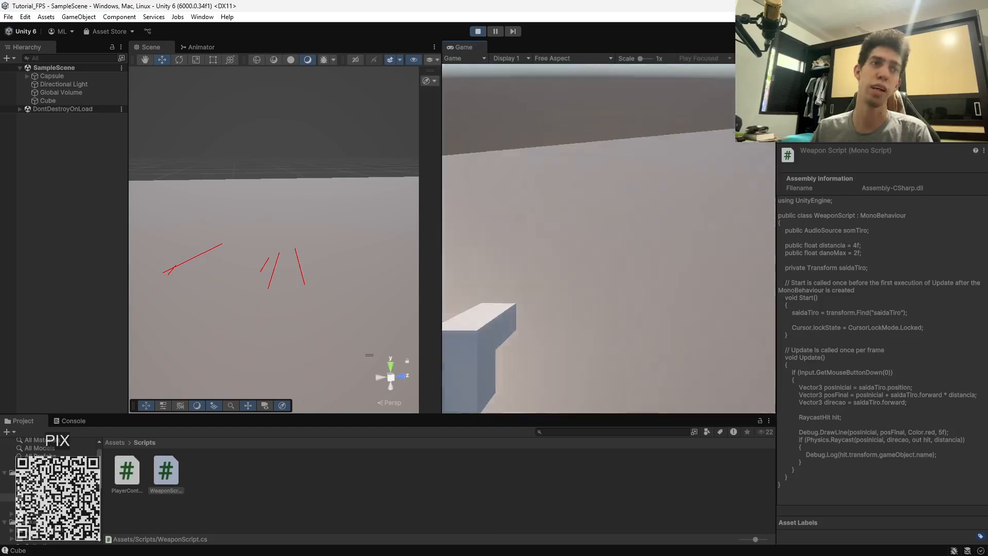
pyautogui.press('w')
pyautogui.click(608, 238)
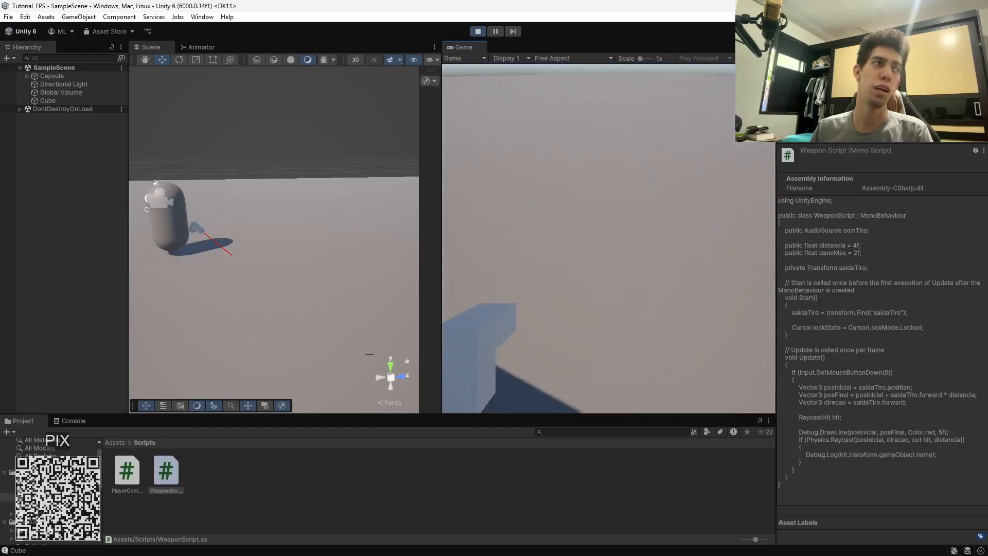
pyautogui.click(608, 238)
pyautogui.click(608, 238)
pyautogui.click(609, 239)
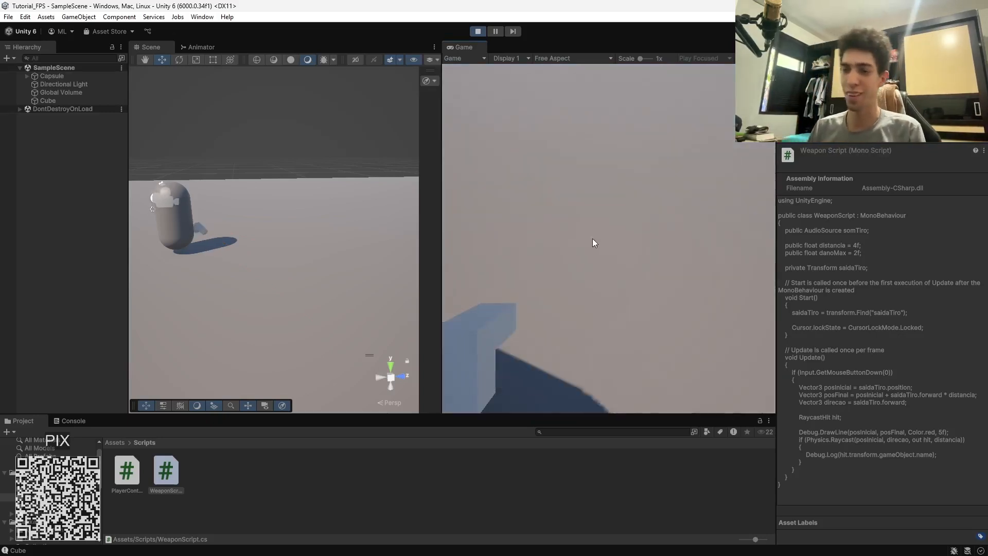
pyautogui.press('Escape')
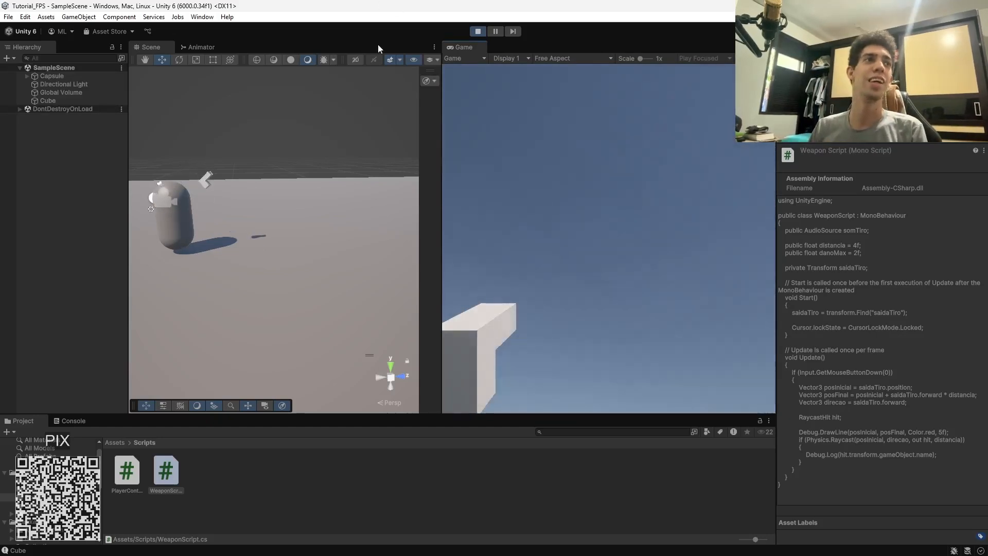
pyautogui.click(480, 32)
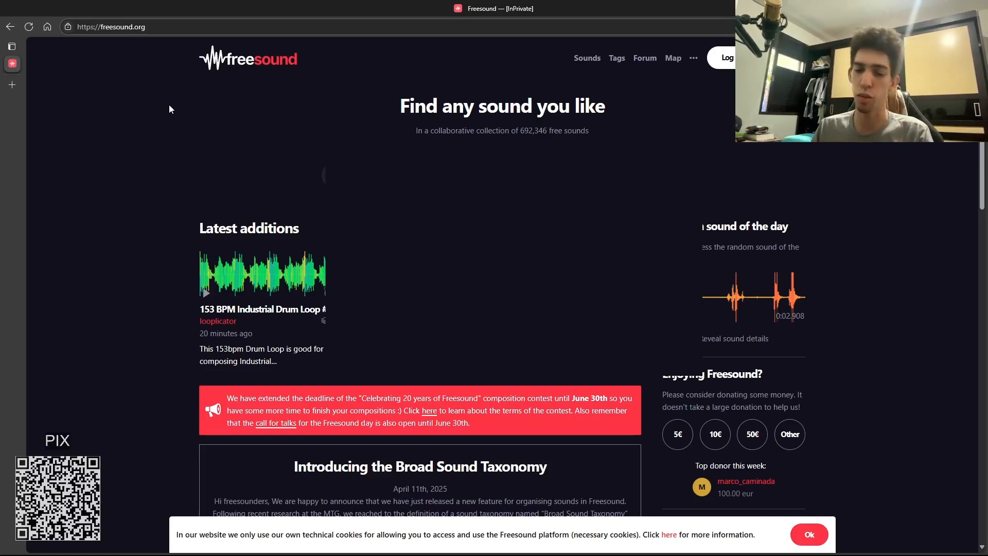
# Search the Freesound website in the browser for "gun fire" sounds
pyautogui.write('gun fire')
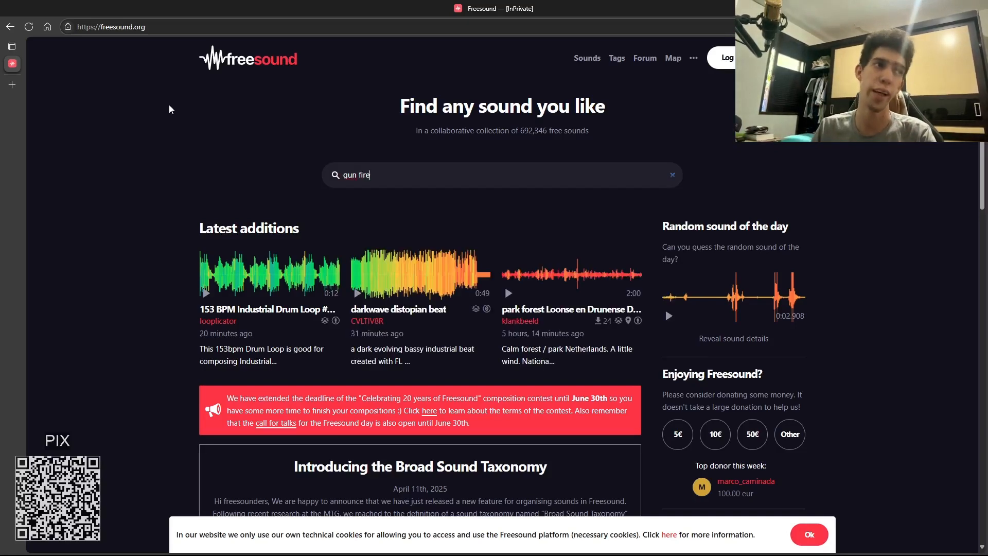
pyautogui.press('Return')
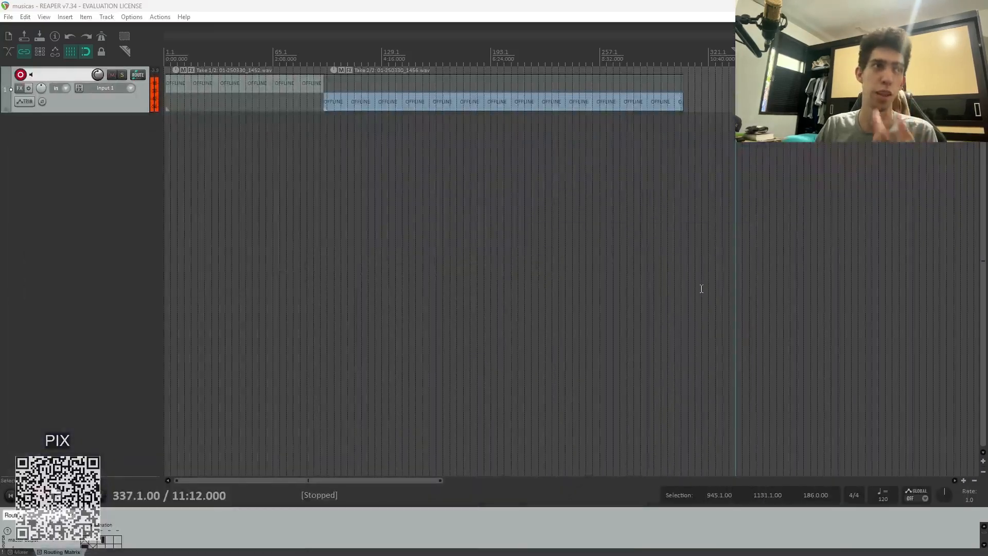
# Start a new empty project in REAPER in place of the musicas project
pyautogui.click(604, 233)
pyautogui.click(8, 17)
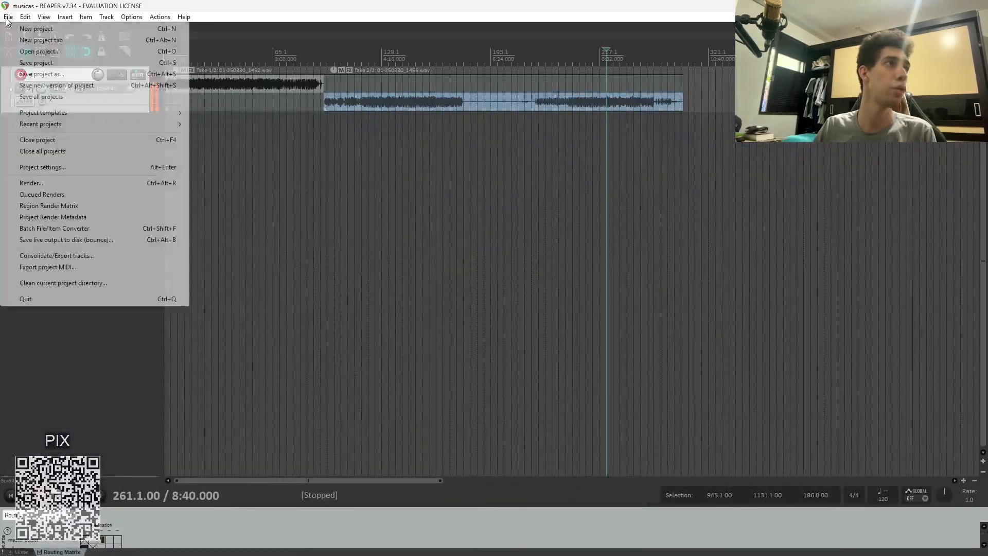
pyautogui.click(35, 29)
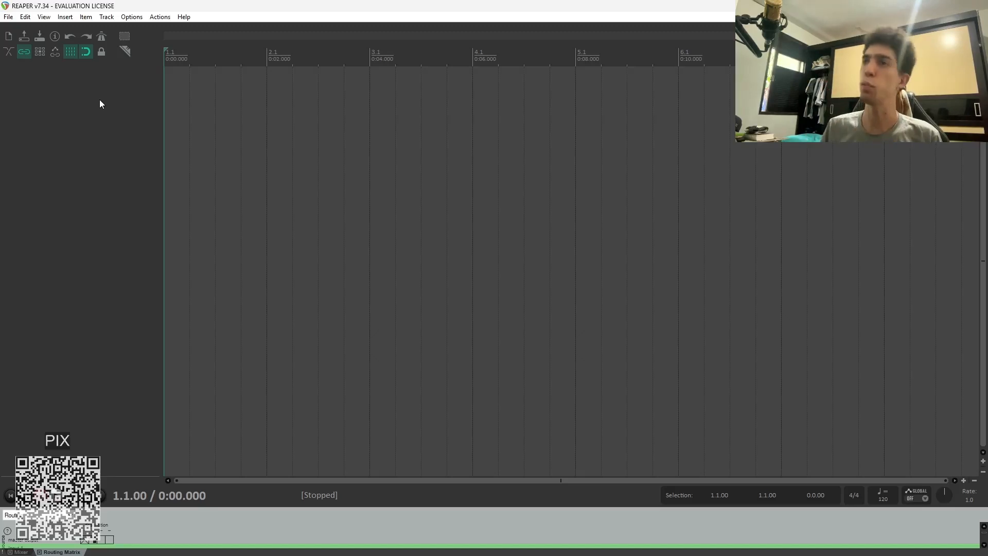
# Switch to the browser and play the Instagram reel "Porta: Versão Brasileira!" as a voice-made sound effect example
pyautogui.hotkey('alt', 'Tab')
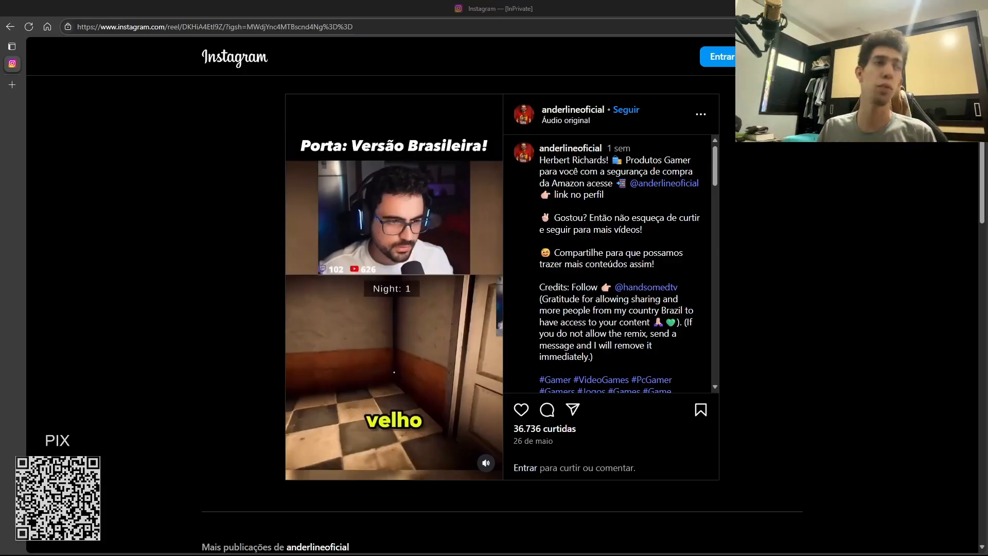
pyautogui.click(361, 360)
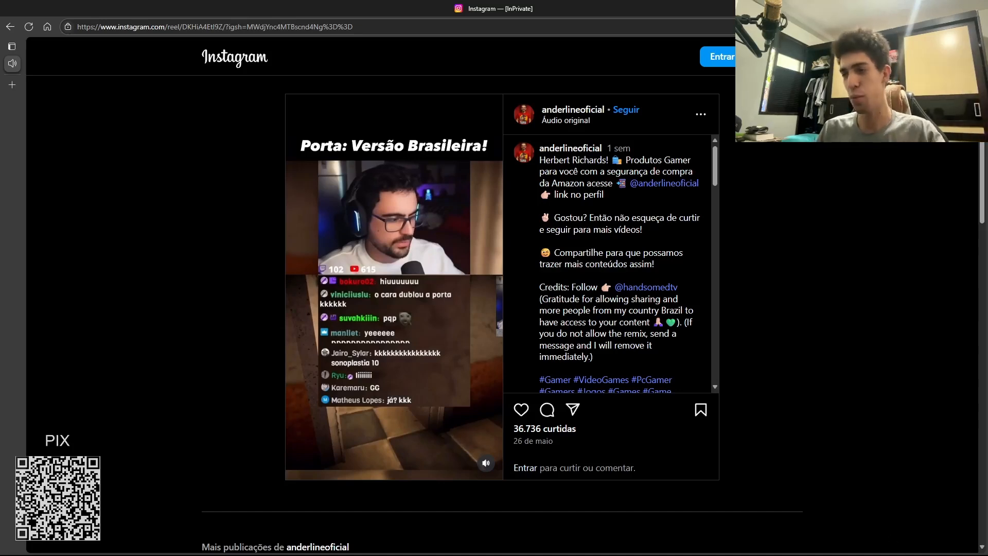
# Switch back to REAPER and insert a new track in the empty project
pyautogui.moveTo(903, 555)
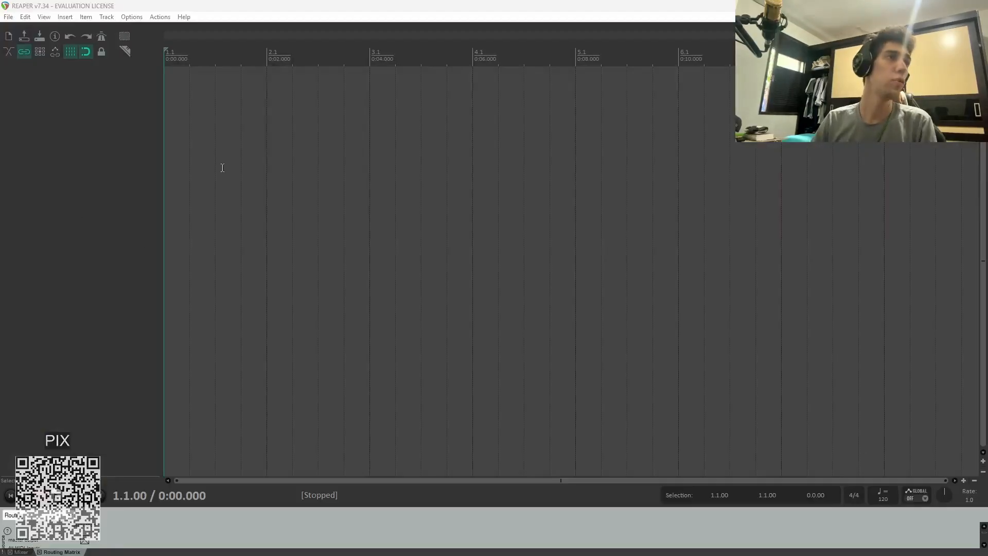
pyautogui.click(186, 151)
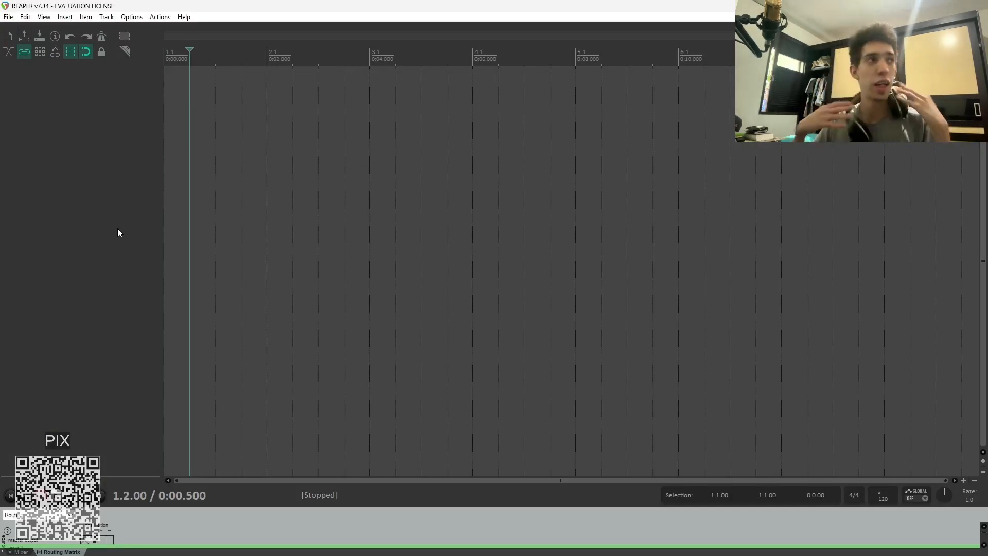
pyautogui.rightClick(128, 118)
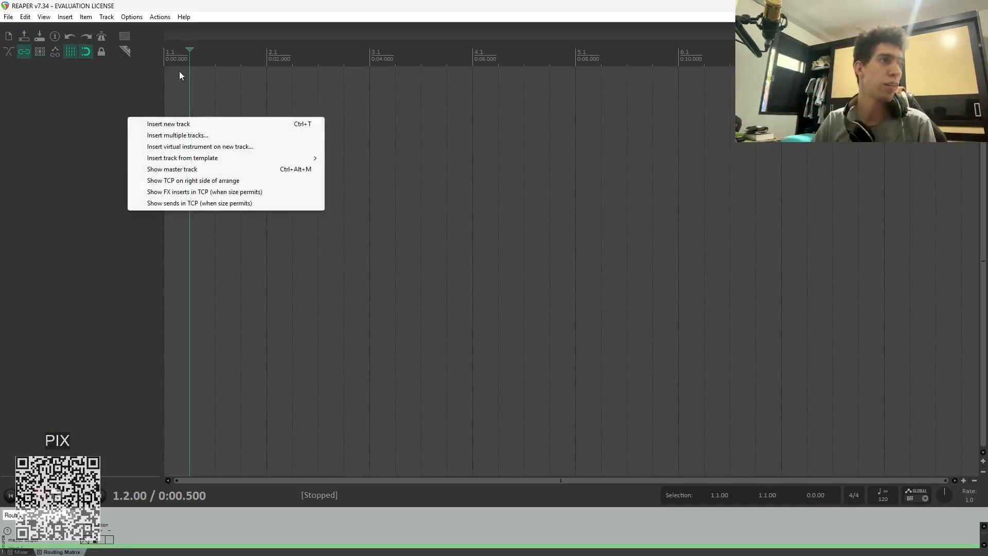
pyautogui.click(185, 125)
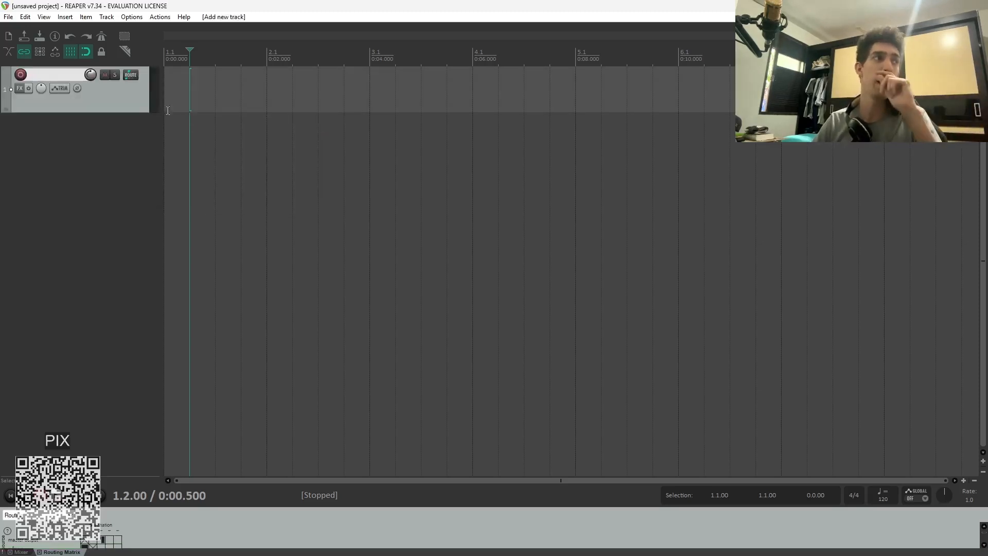
# Arm the new track for recording and place the edit cursor at the start of the timeline
pyautogui.click(21, 74)
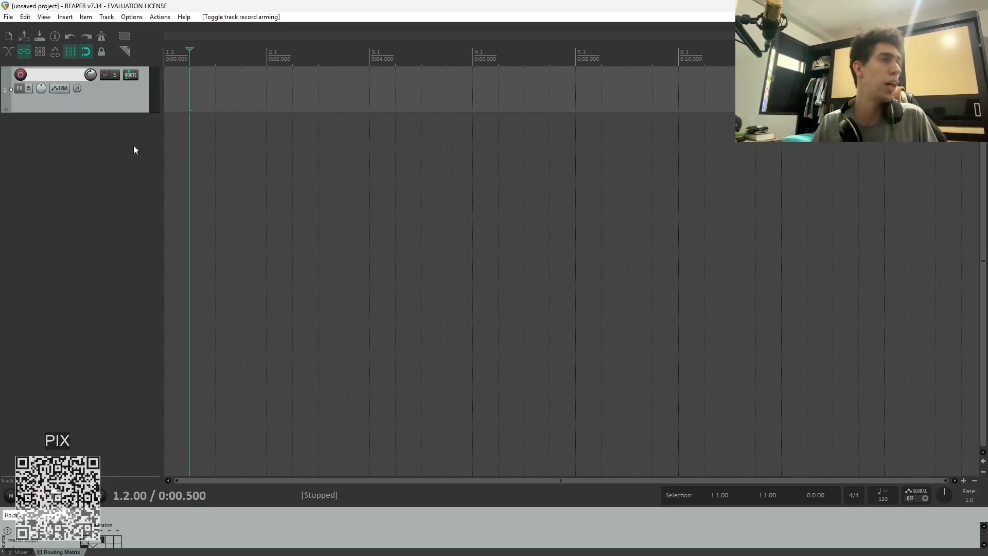
pyautogui.click(175, 99)
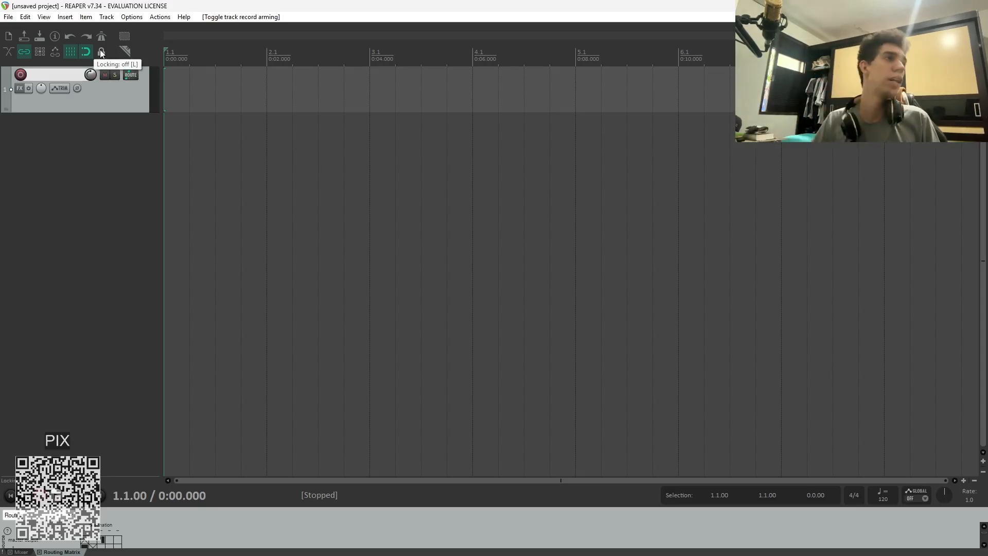
pyautogui.click(19, 76)
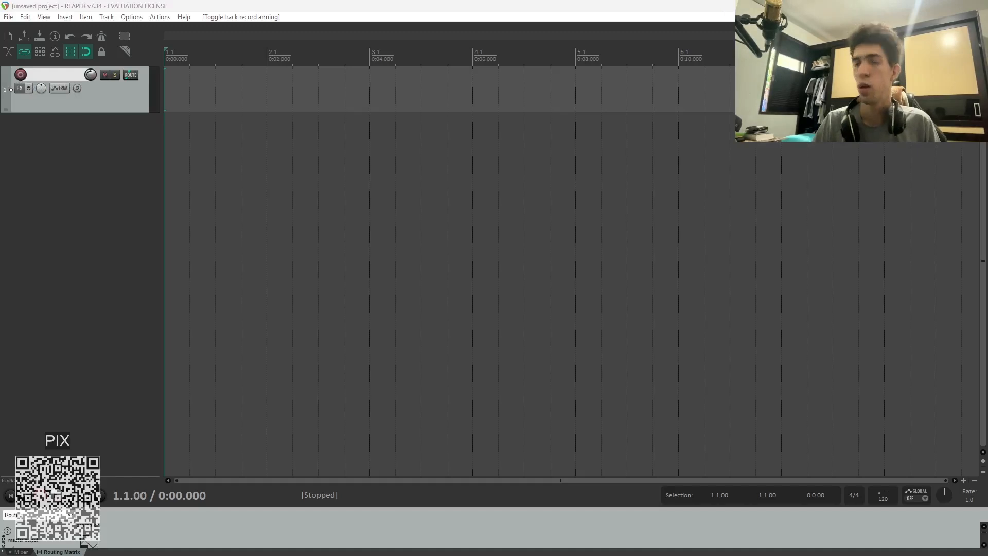
pyautogui.click(20, 74)
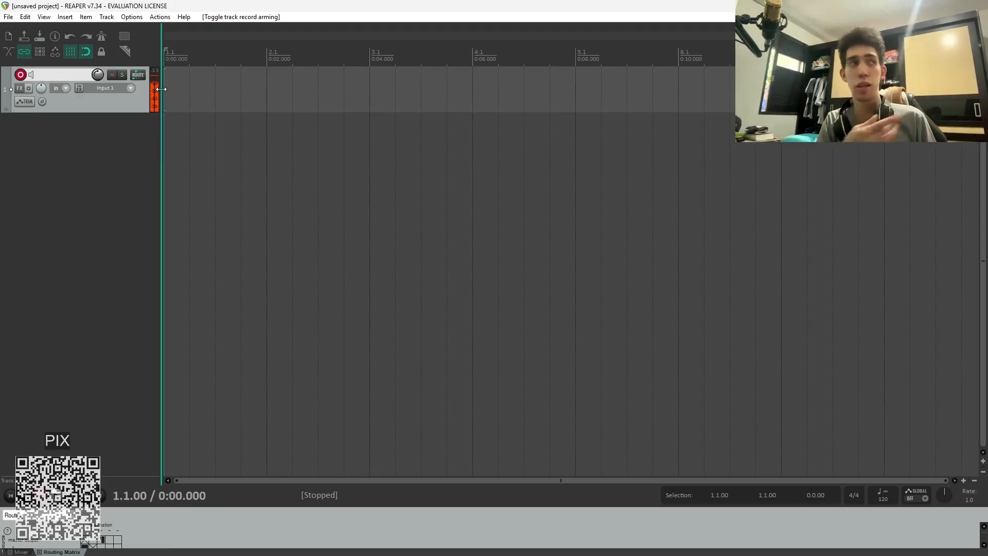
# Check the armed track's recording input options and bring up the audio device settings in the preferences
pyautogui.click(112, 89)
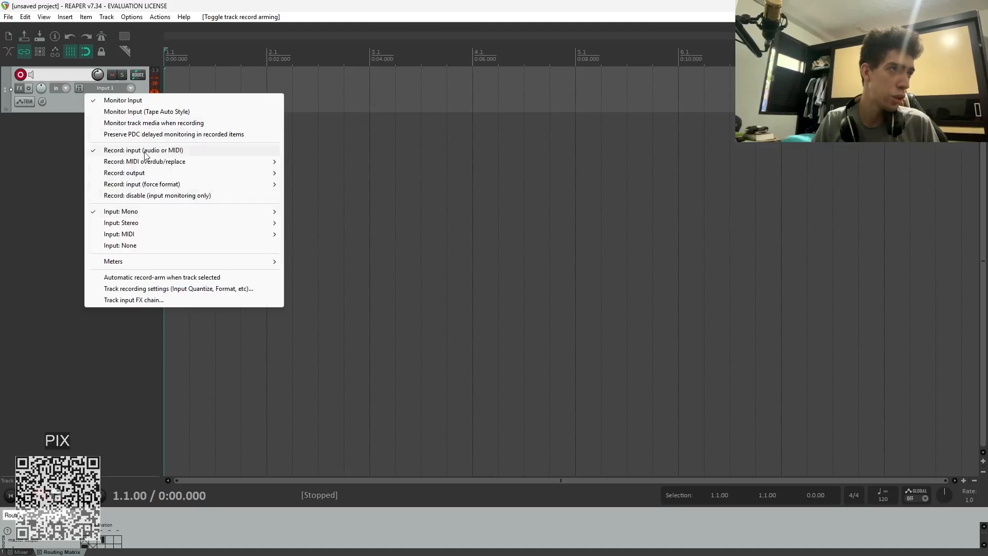
pyautogui.moveTo(152, 187)
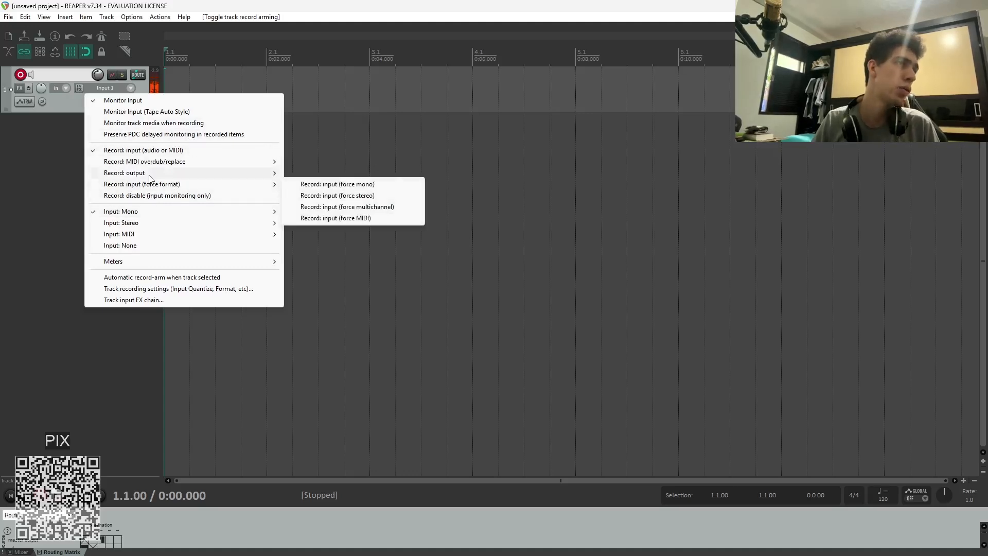
pyautogui.click(124, 18)
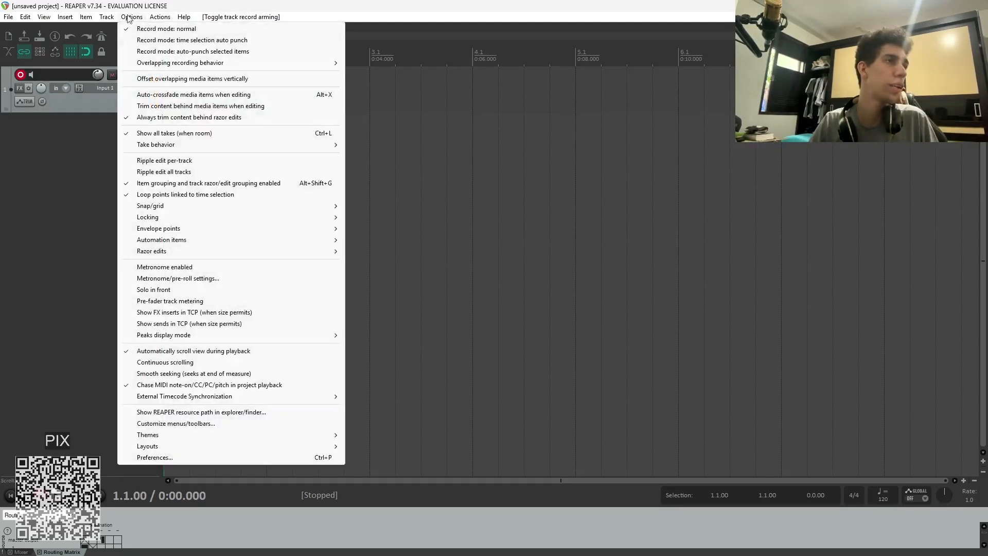
pyautogui.click(179, 457)
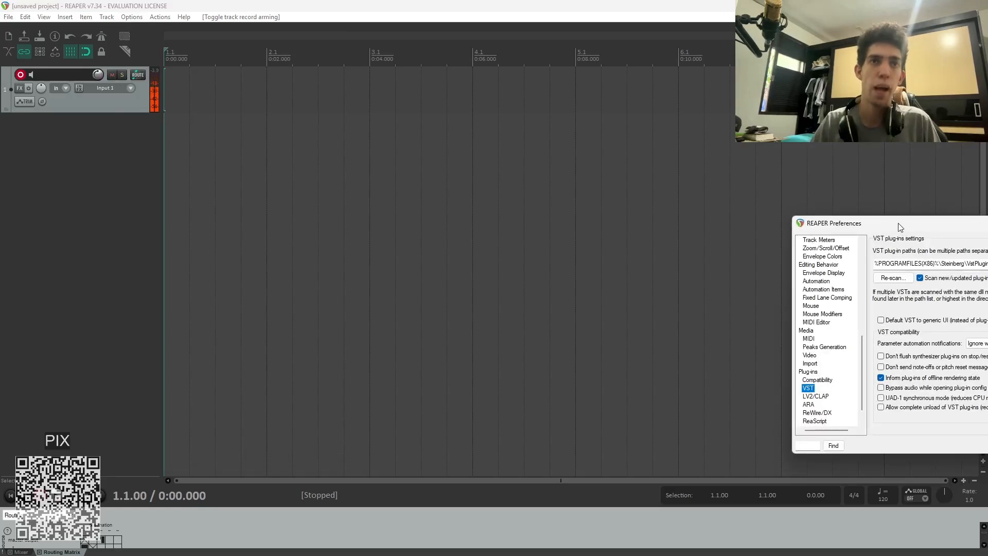
pyautogui.press('Escape')
pyautogui.hotkey('ctrl', 'p')
pyautogui.scroll(5, 361, 269)
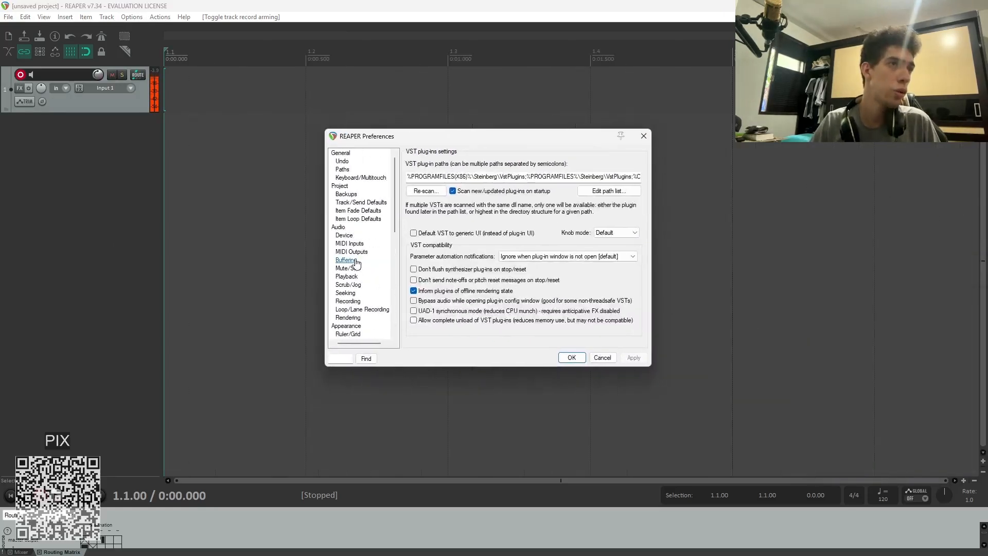
pyautogui.click(343, 235)
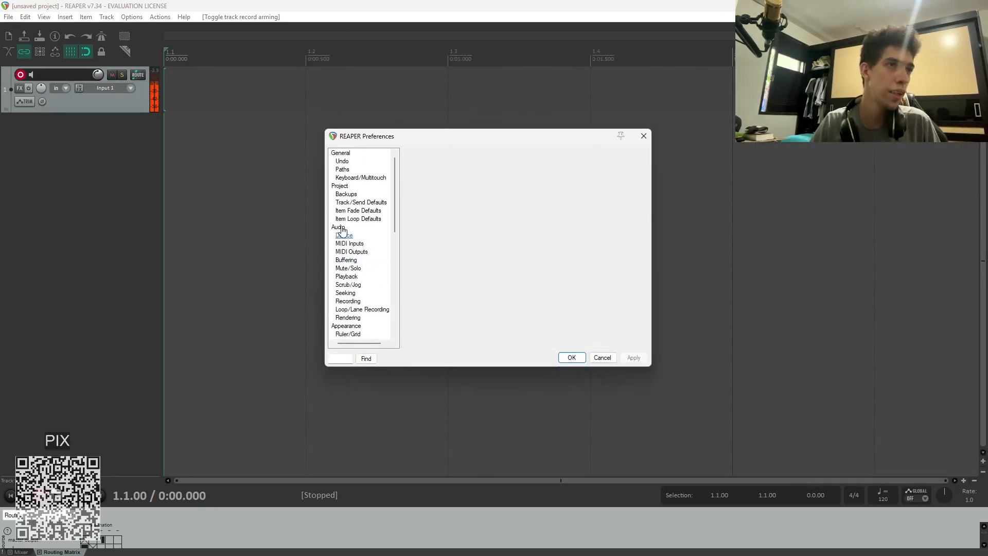
pyautogui.click(344, 236)
# Review the available audio systems, input devices and output devices in the audio device settings
pyautogui.click(574, 165)
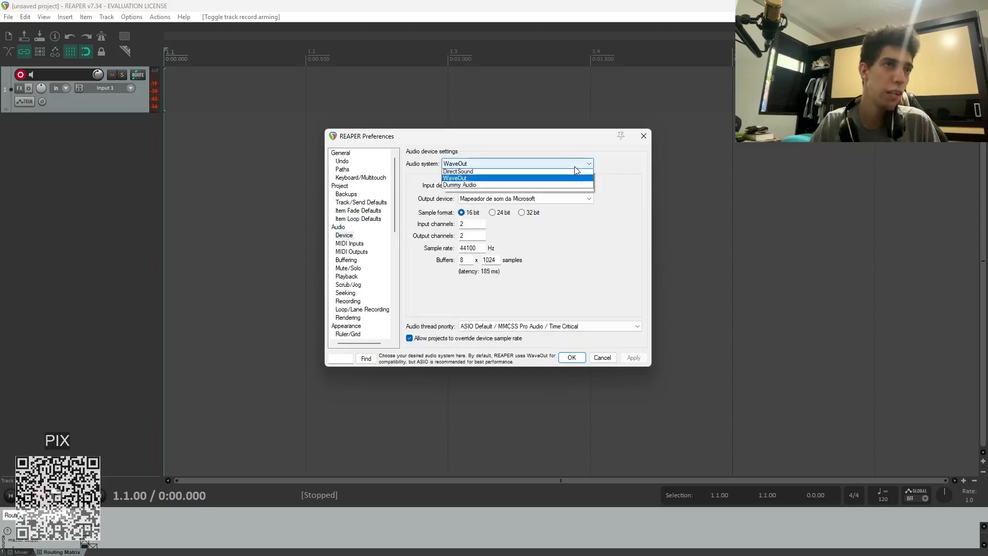
pyautogui.click(575, 166)
pyautogui.click(588, 185)
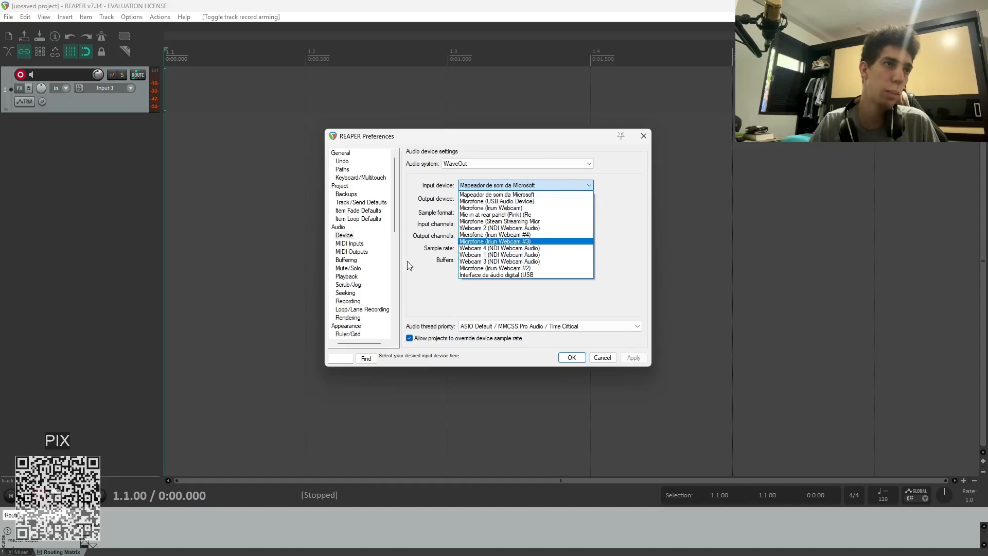
pyautogui.click(418, 201)
pyautogui.click(569, 199)
pyautogui.click(569, 199)
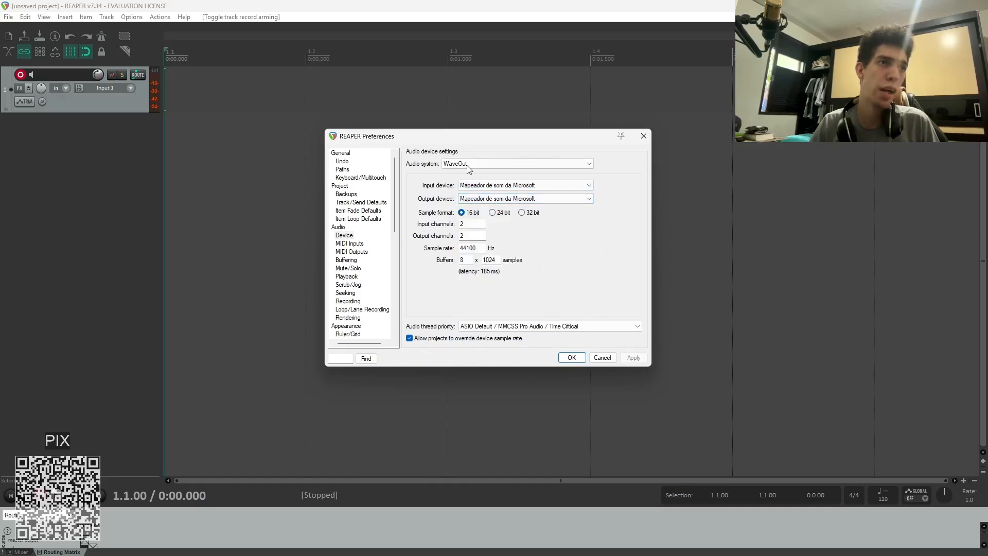
pyautogui.click(519, 187)
pyautogui.click(520, 187)
pyautogui.click(514, 189)
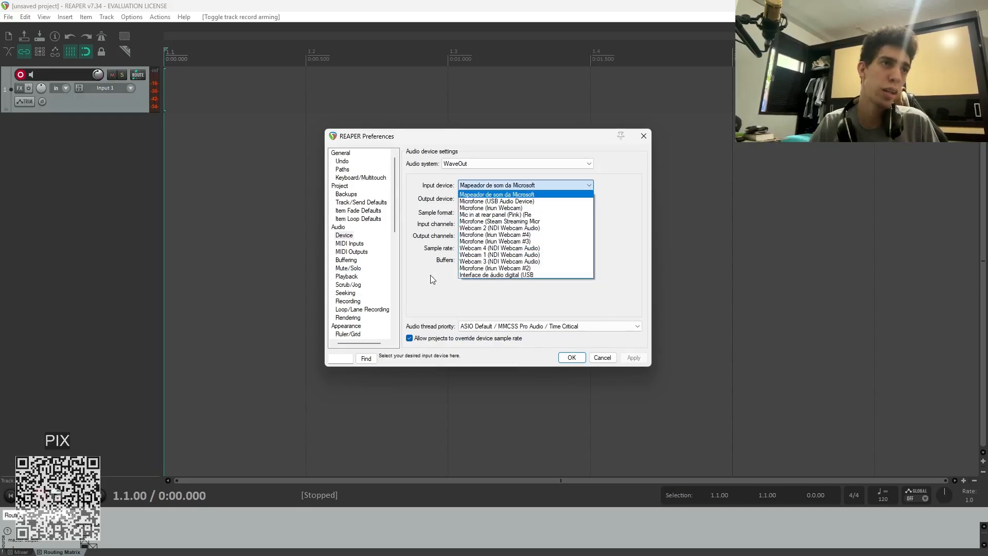
pyautogui.click(515, 189)
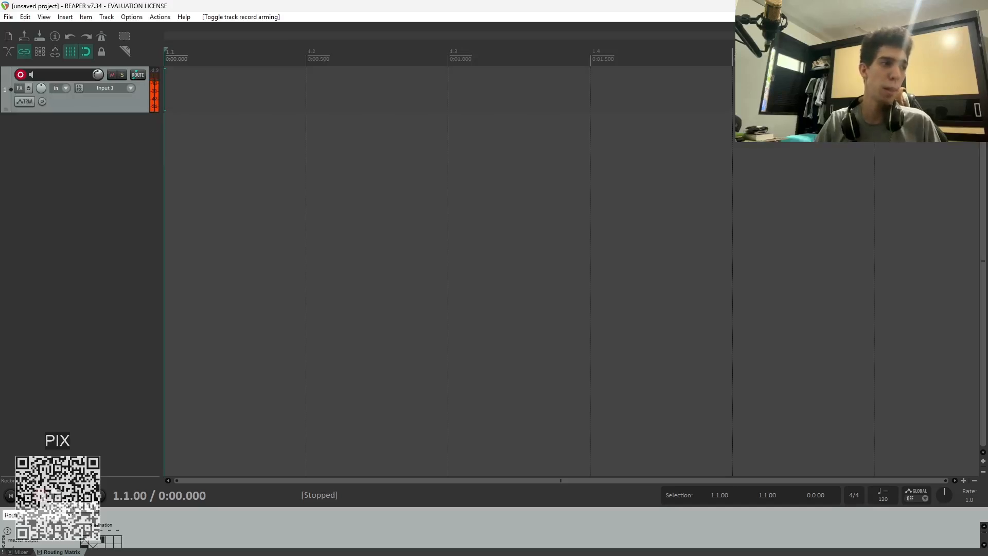
# Record an audio take about 3 seconds long on the armed track from the timeline start, and stop recording
pyautogui.click(41, 495)
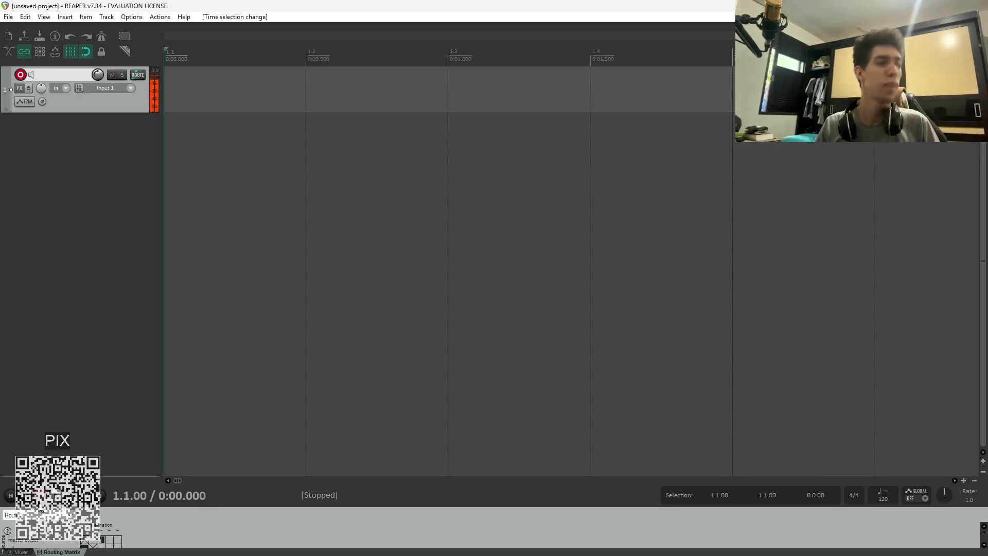
pyautogui.hotkey('ctrl', 'r')
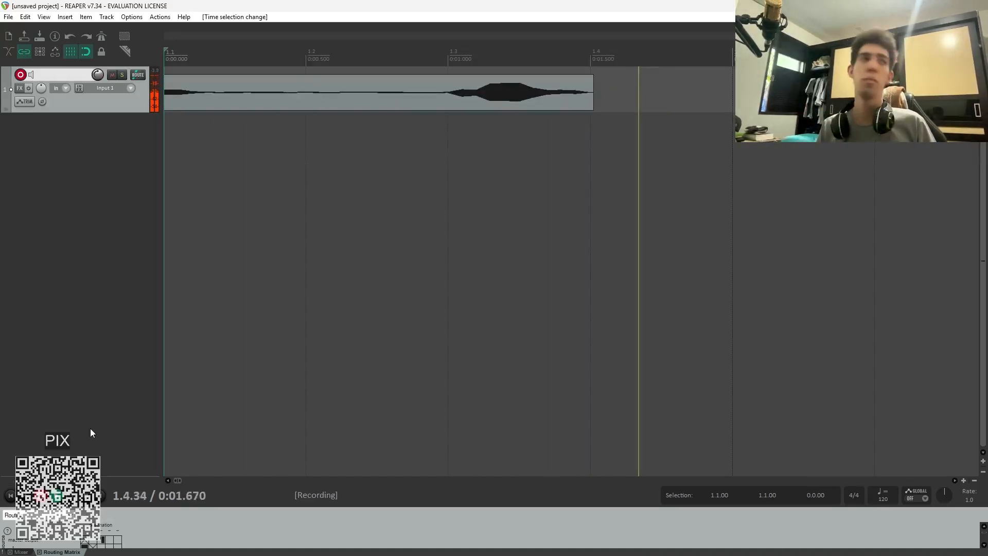
pyautogui.press('space')
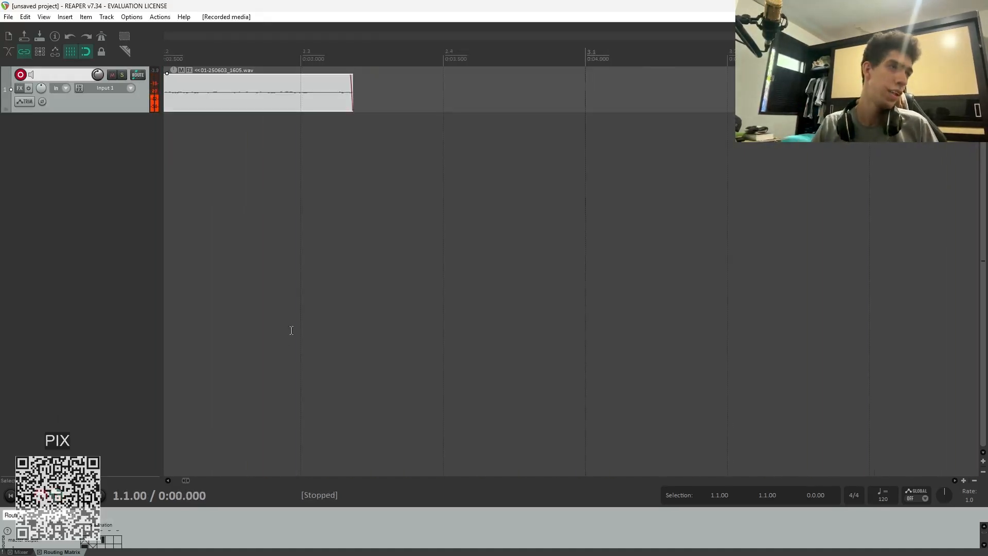
# Split the recorded item at 1.3.00, just before the sound begins, and delete the quiet part in front of it
pyautogui.click(266, 289)
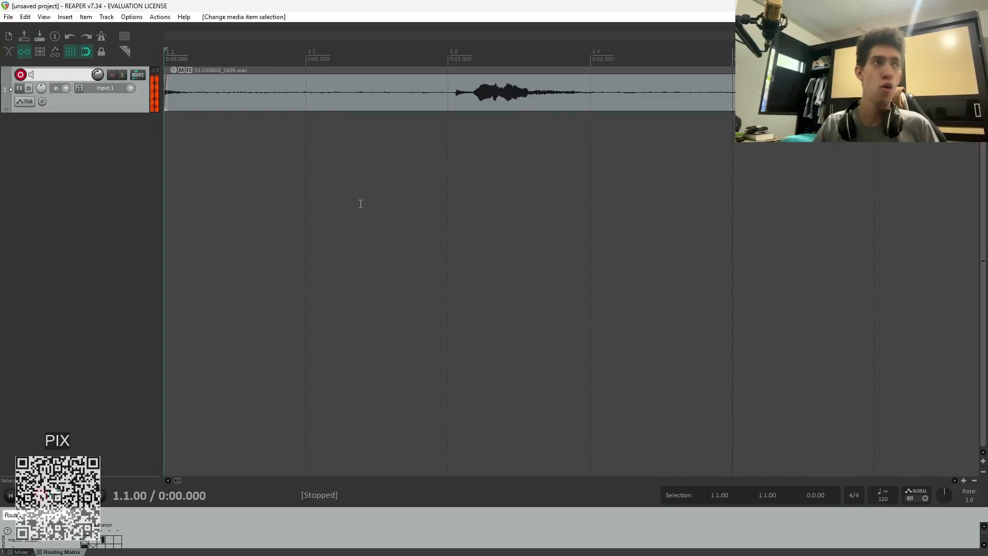
pyautogui.click(439, 93)
pyautogui.press('s')
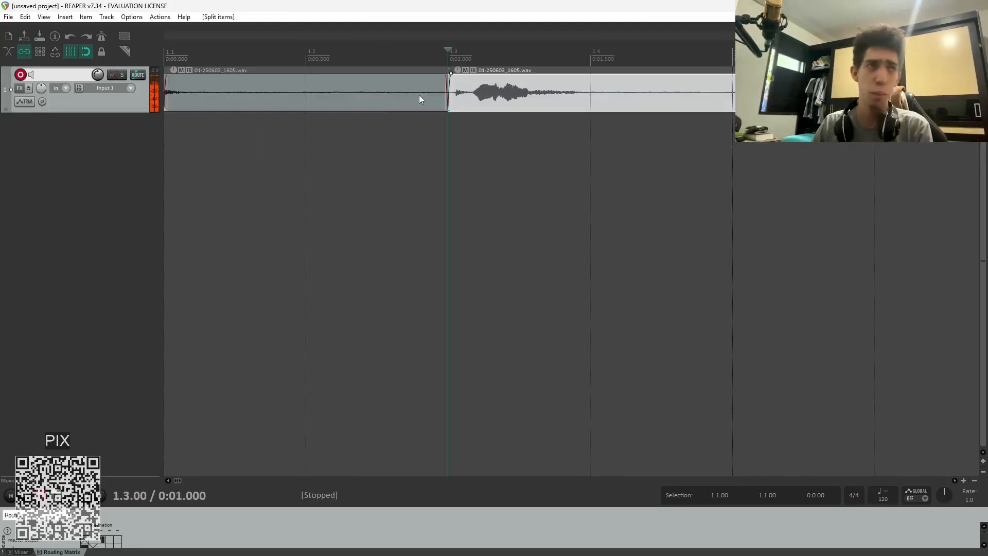
pyautogui.click(347, 101)
pyautogui.press('Delete')
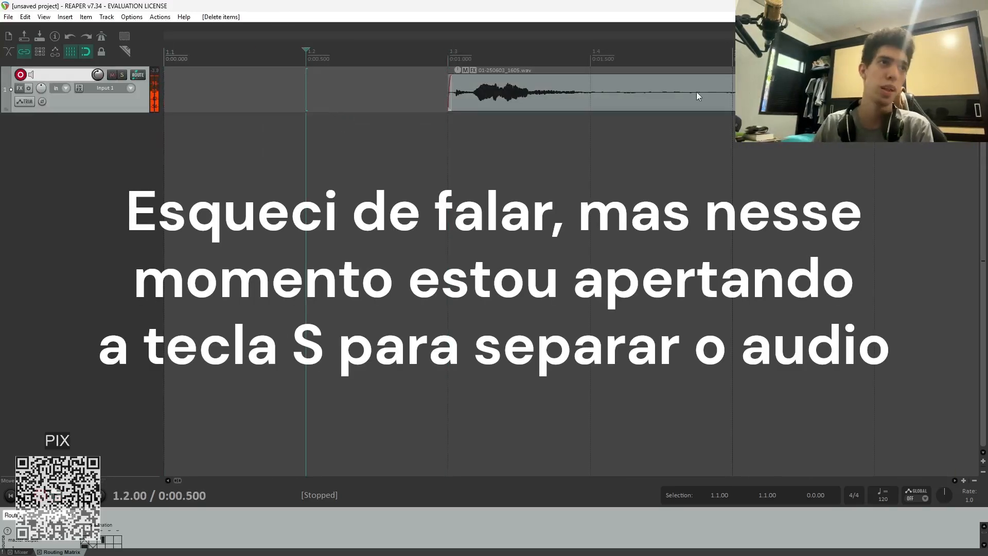
# Move the remaining item to the timeline start and cut away everything after 1.2.00
pyautogui.moveTo(696, 91); pyautogui.dragTo(164, 98)
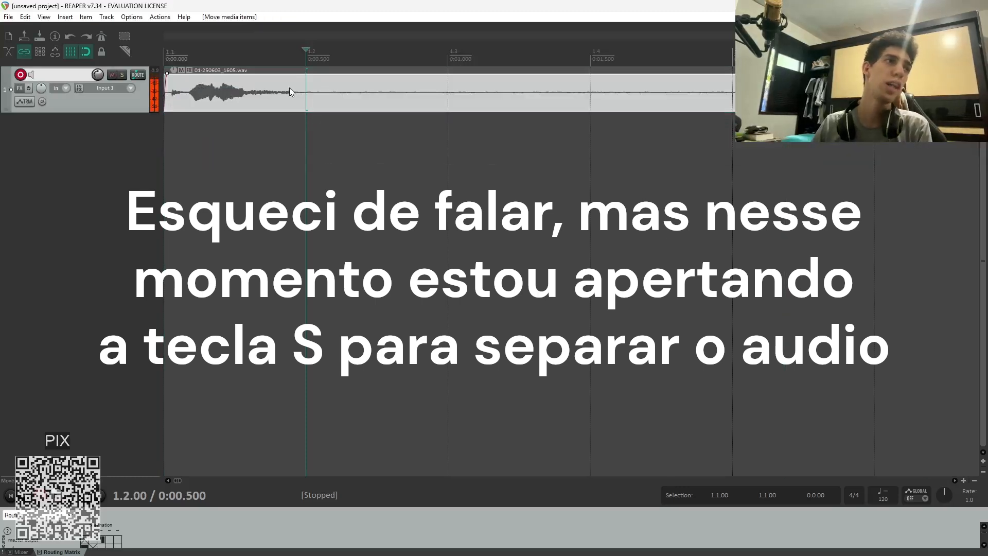
pyautogui.press('s')
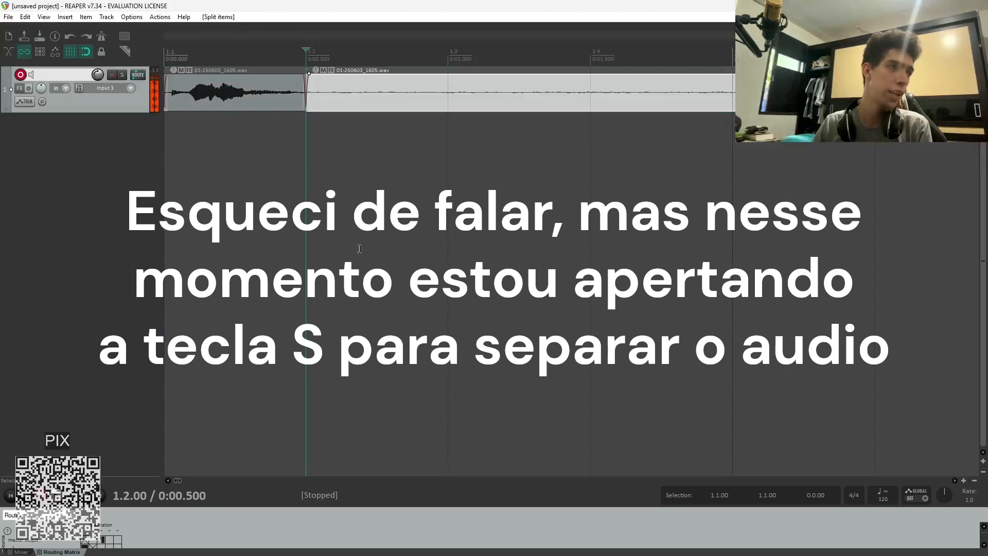
pyautogui.click(381, 101)
pyautogui.press('Delete')
pyautogui.click(203, 124)
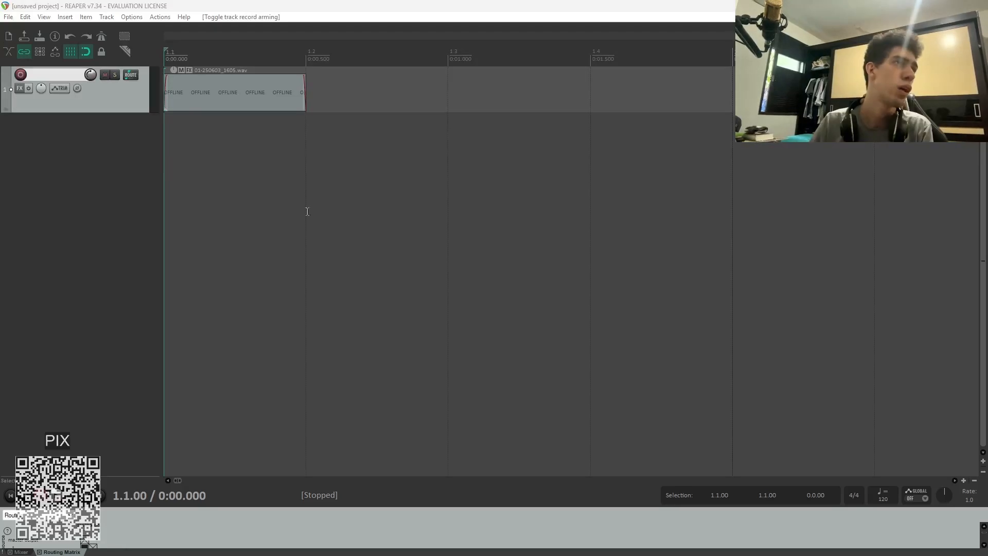
# Play back the trimmed recording from the timeline start to check how it sounds
pyautogui.click(214, 199)
pyautogui.press('space')
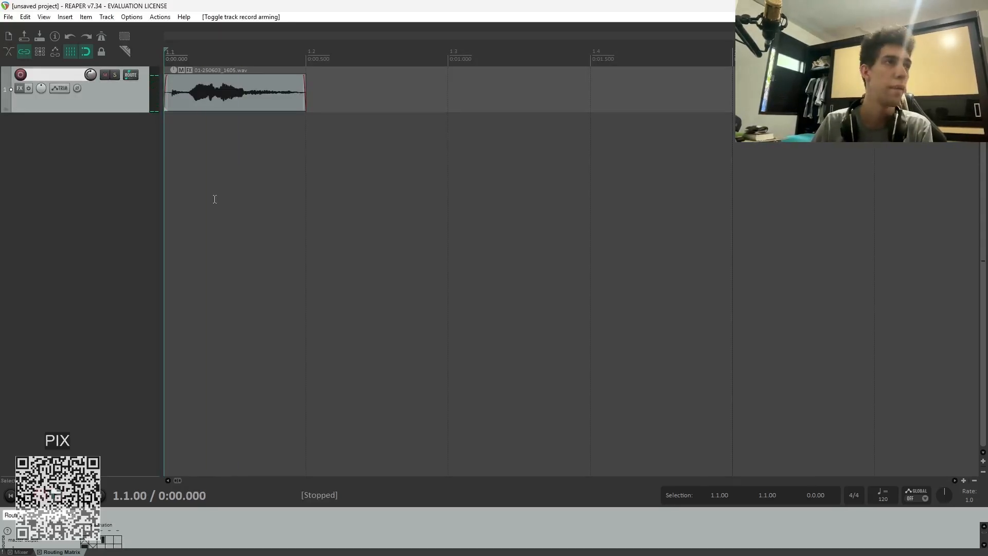
pyautogui.press('space')
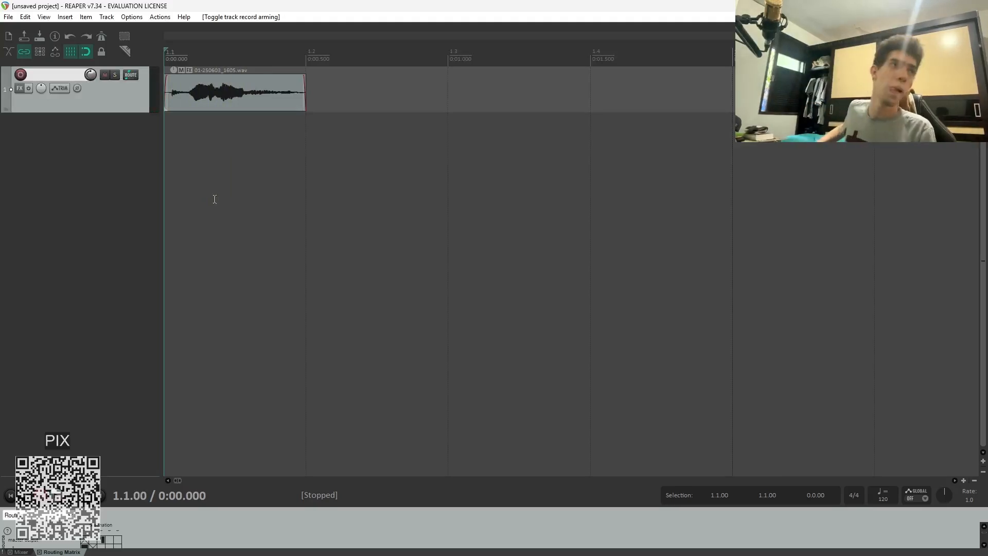
pyautogui.press('space')
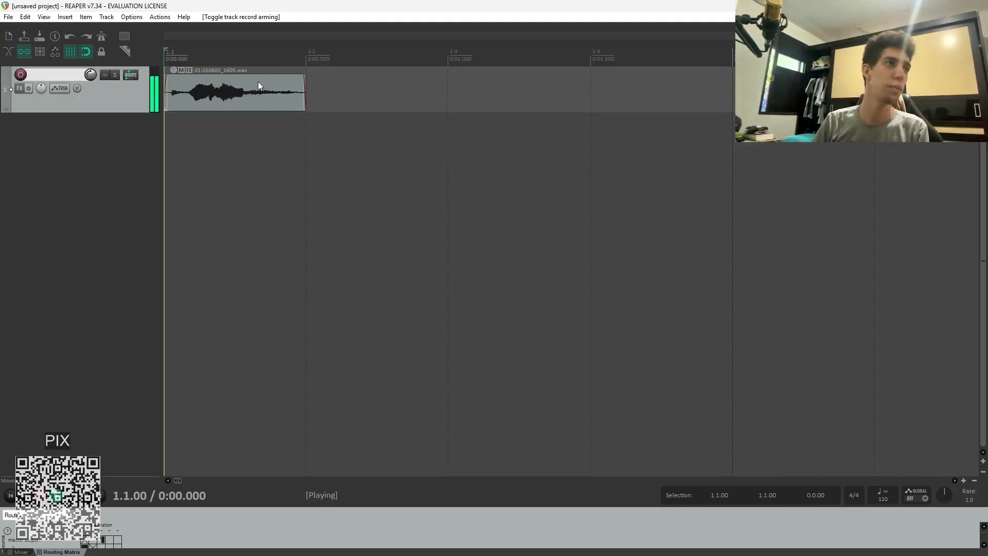
pyautogui.press('space')
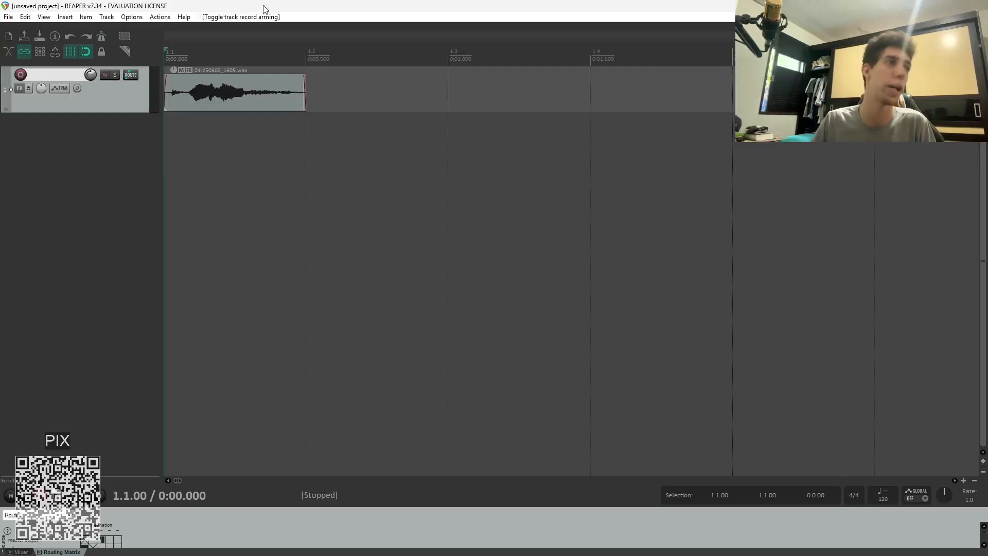
# Add the JS: Delay w/Chorus effect to the FX chain of track 1
pyautogui.rightClick(224, 88)
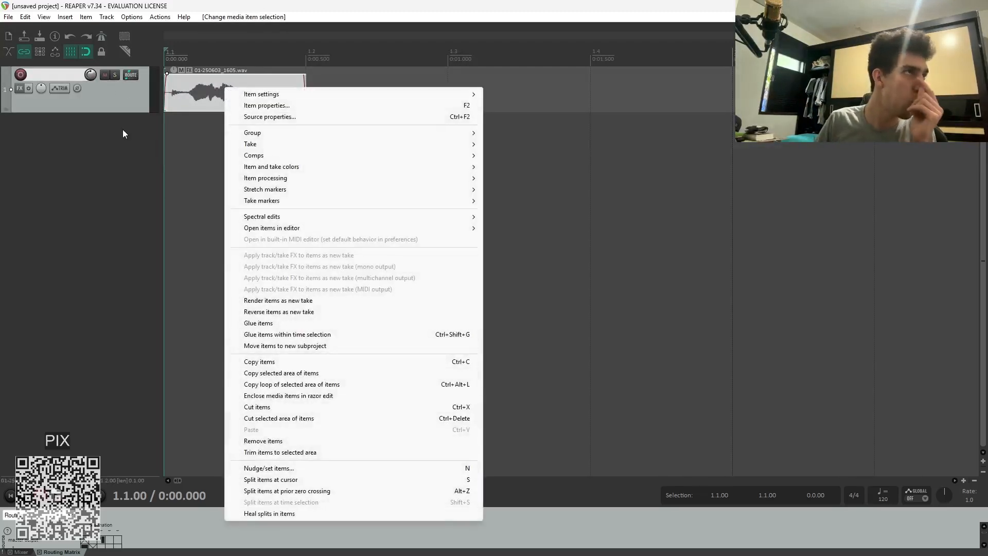
pyautogui.click(127, 102)
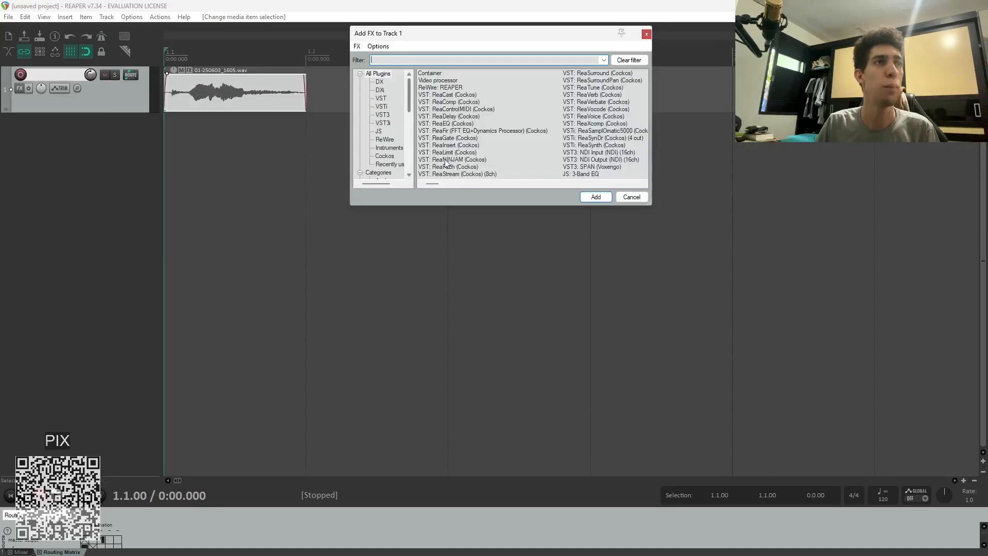
pyautogui.click(438, 88)
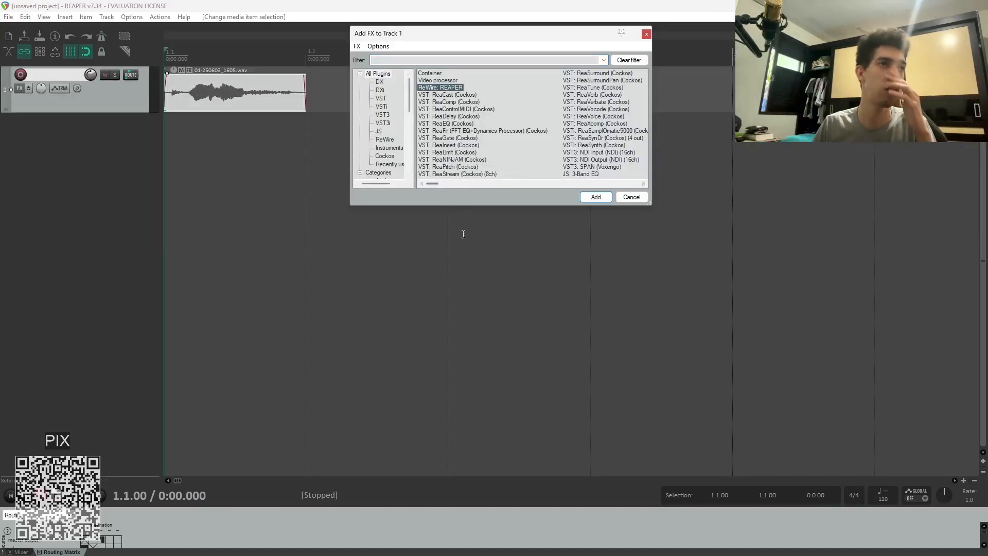
pyautogui.click(462, 152)
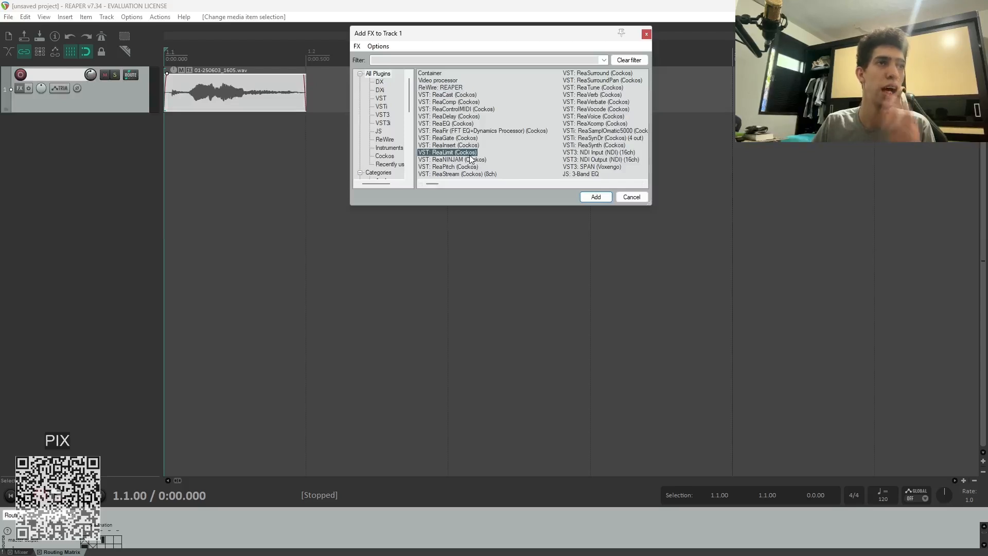
pyautogui.scroll(-2, 593, 118)
pyautogui.scroll(2, 569, 114)
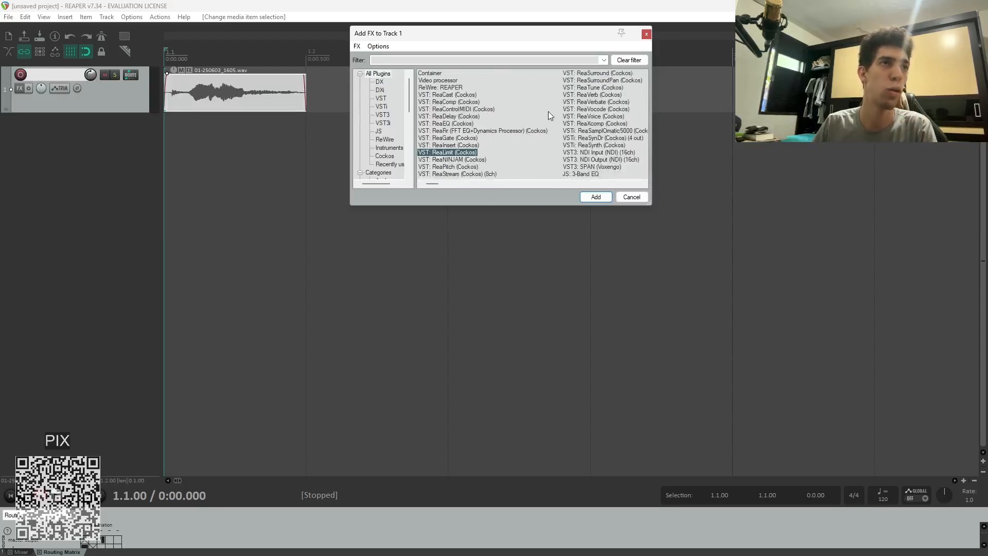
pyautogui.click(488, 91)
pyautogui.click(464, 103)
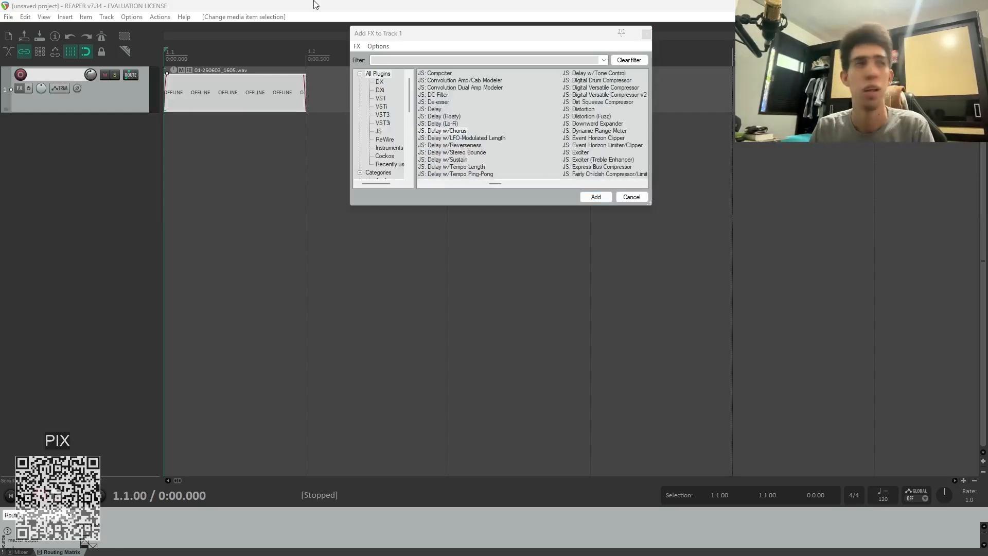
pyautogui.click(444, 131)
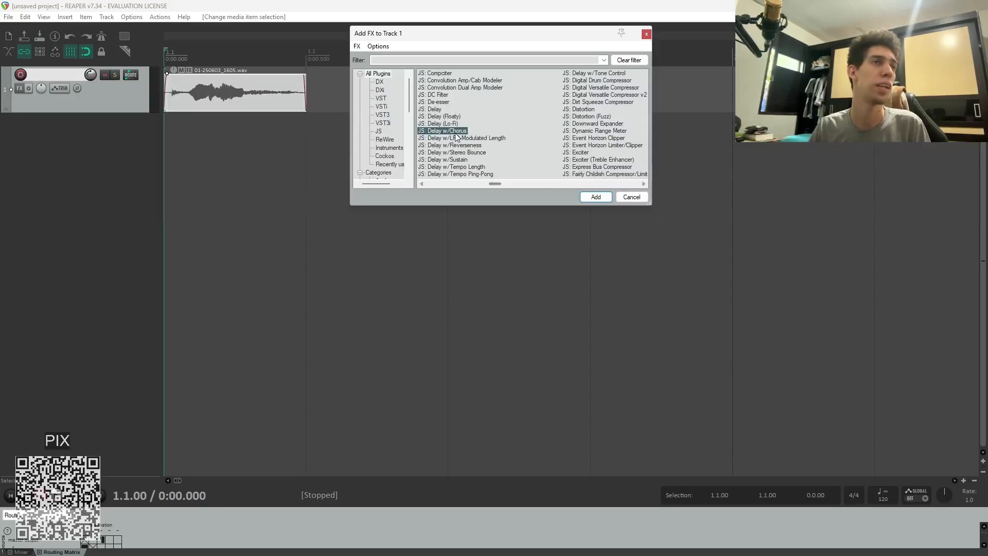
pyautogui.click(595, 197)
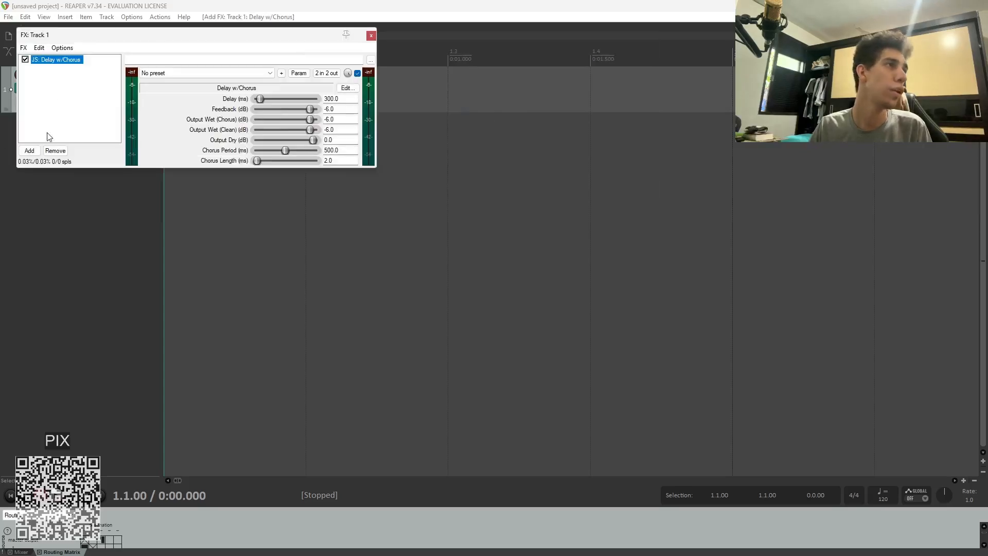
# Add the VST: ReaPitch (Cockos) effect to track 1 and move the FX window clear of the track
pyautogui.click(30, 151)
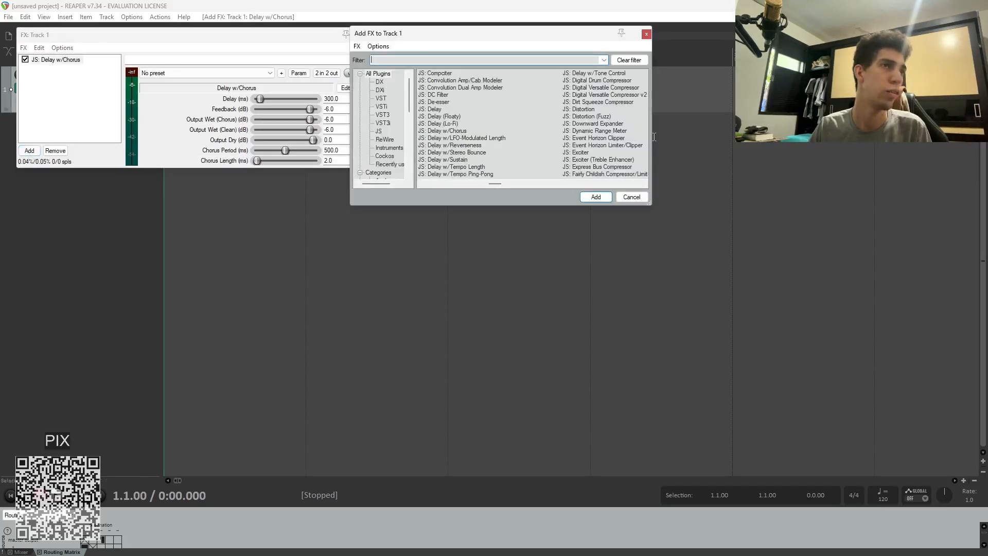
pyautogui.scroll(-2, 469, 128)
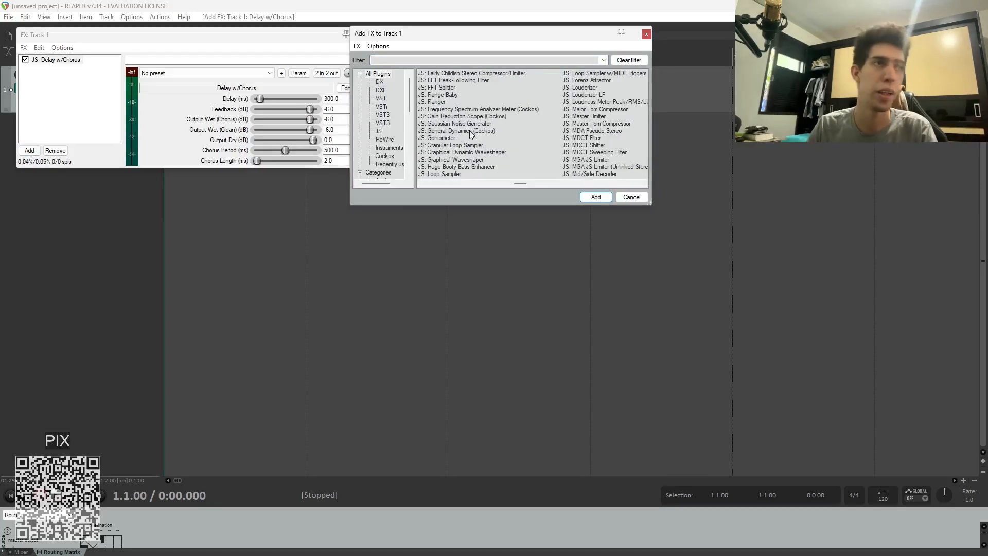
pyautogui.click(457, 153)
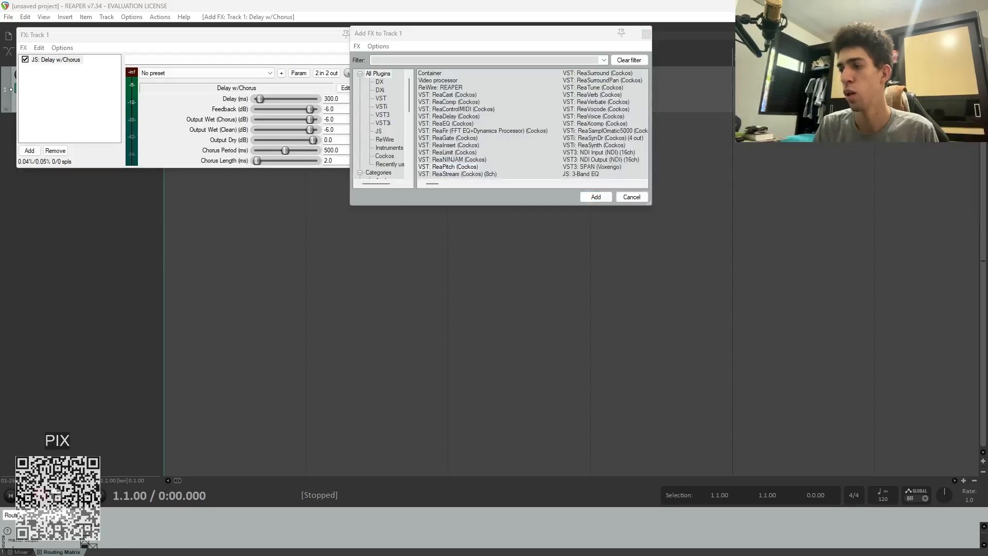
pyautogui.click(462, 167)
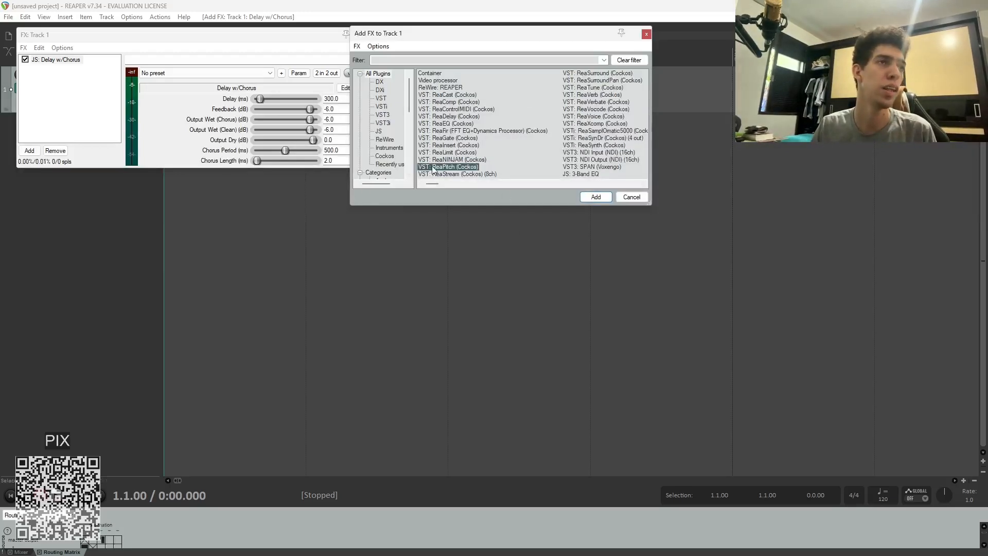
pyautogui.click(597, 197)
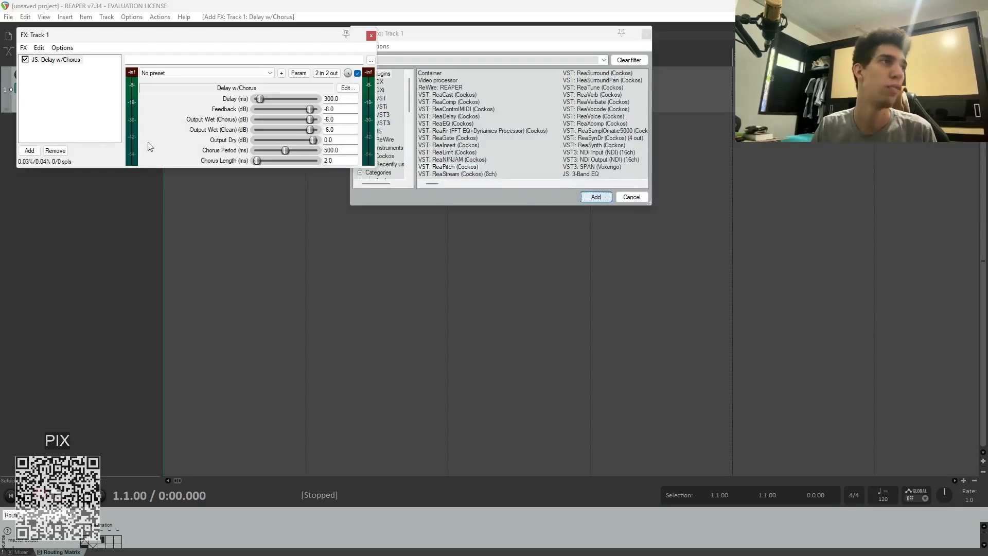
pyautogui.moveTo(155, 43); pyautogui.dragTo(456, 199)
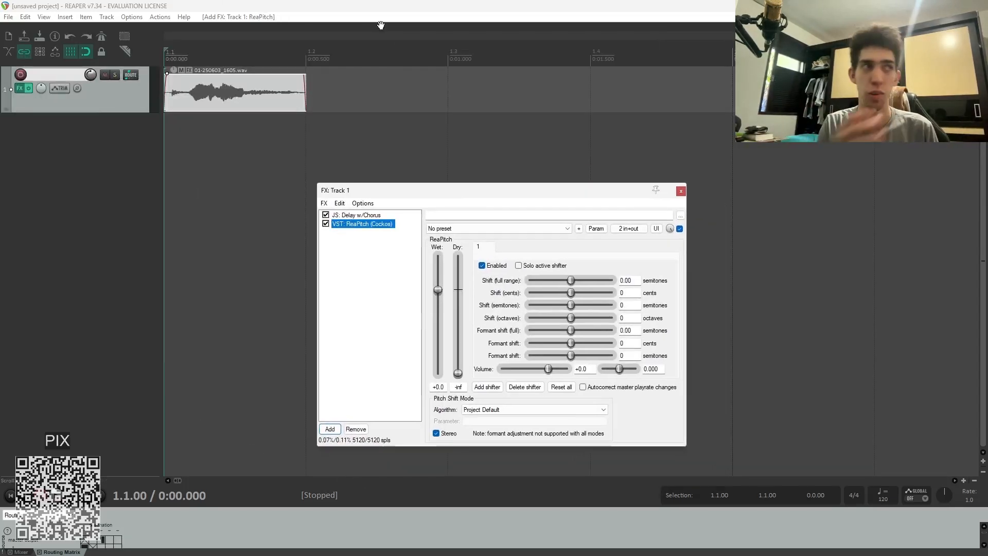
# Bypass both track effects and audition the dry clip within a time selection from 1.1.00, extending its end to 1.3.00
pyautogui.click(325, 215)
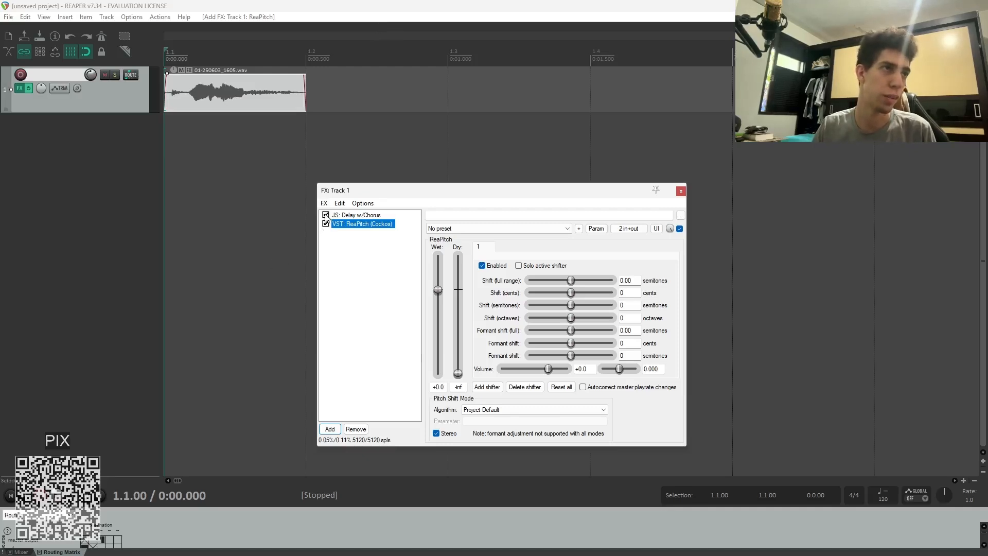
pyautogui.click(325, 223)
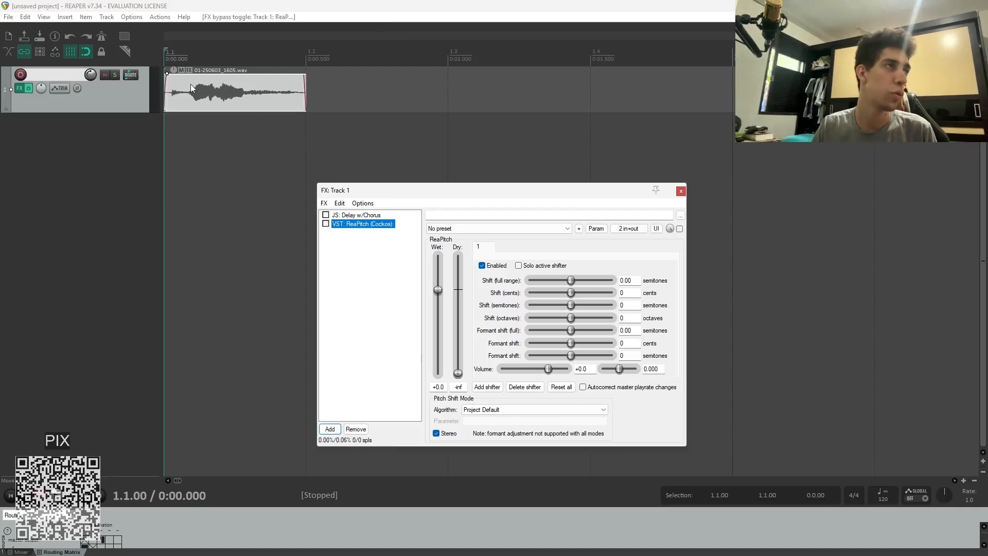
pyautogui.moveTo(304, 138); pyautogui.dragTo(9, 135)
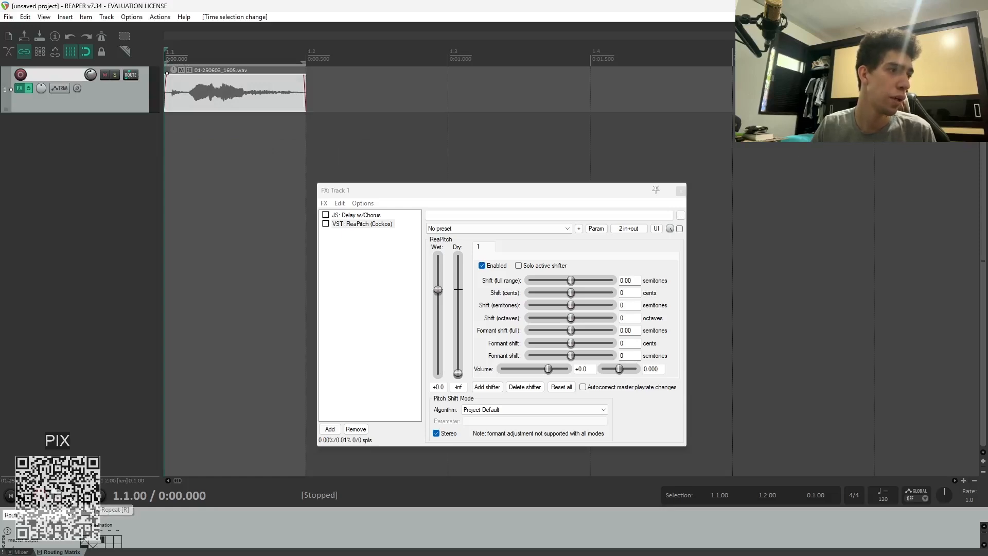
pyautogui.press('space')
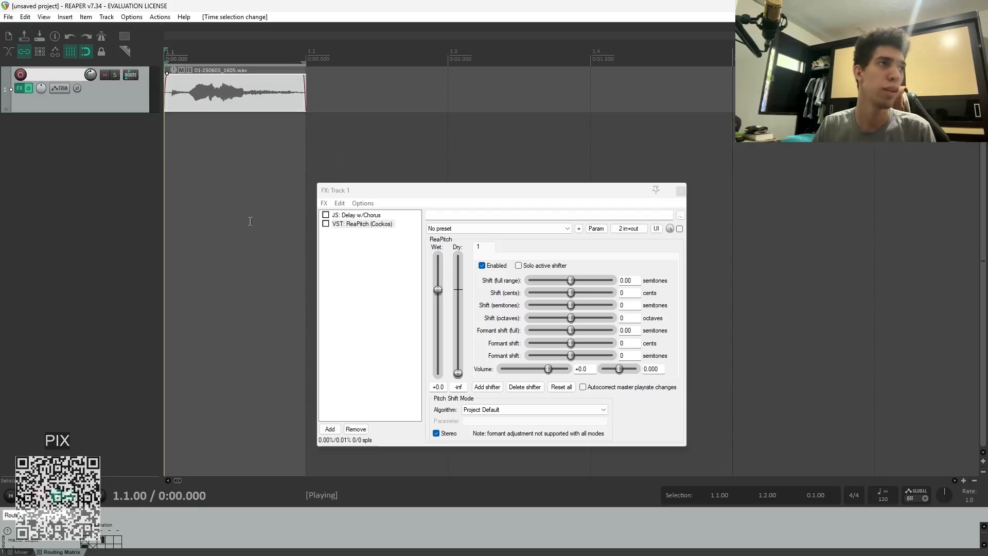
pyautogui.press('space')
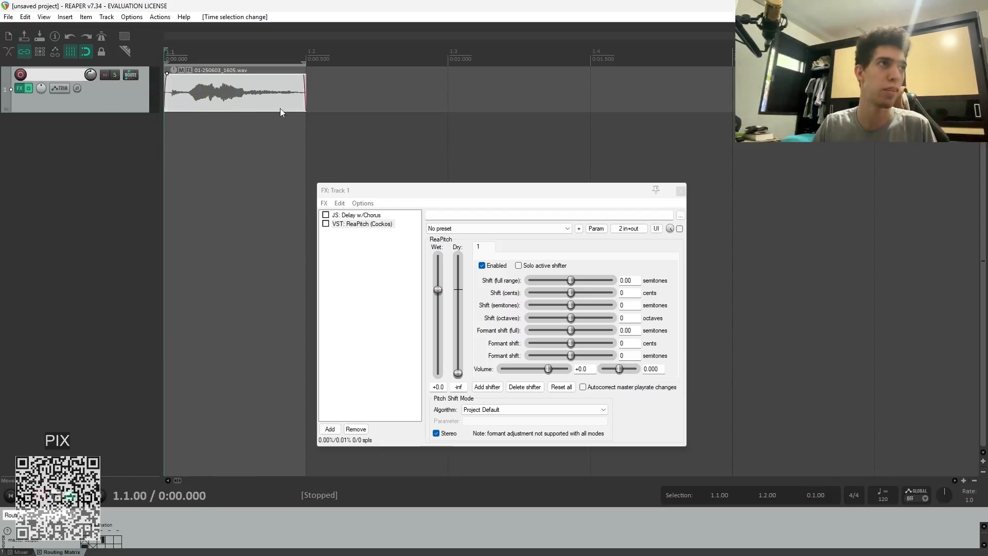
pyautogui.moveTo(304, 64); pyautogui.dragTo(447, 64)
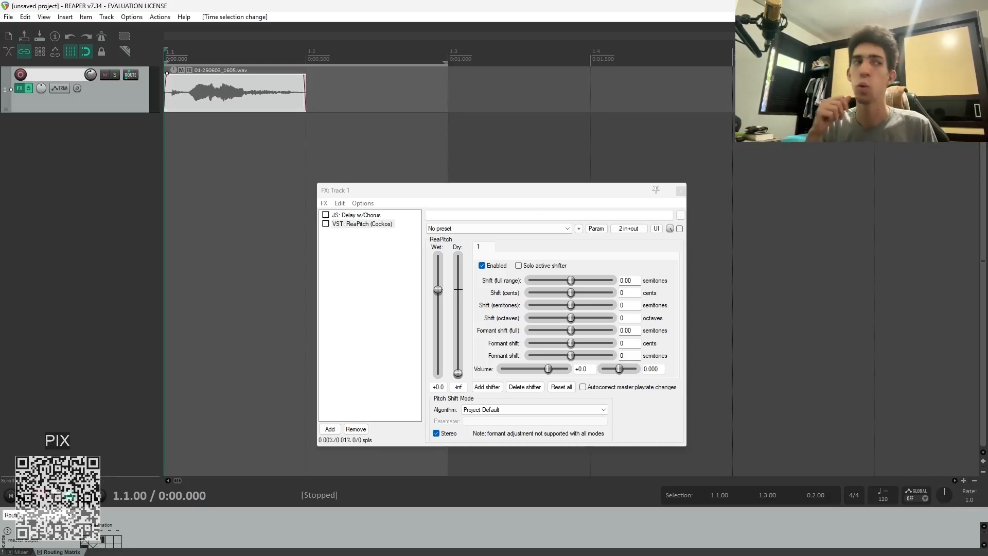
# Enable ReaPitch on the track again and raise its wet level to about +8.0 dB
pyautogui.click(325, 224)
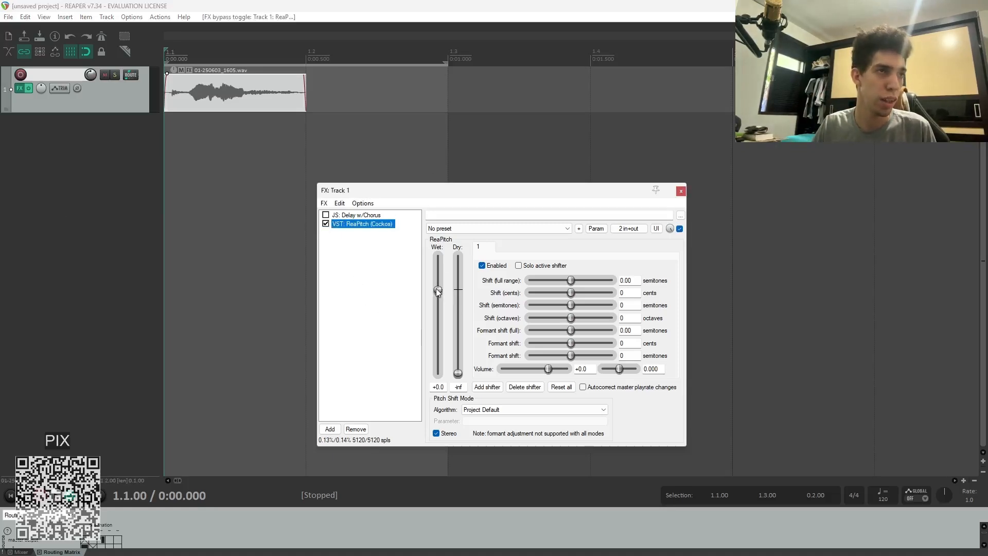
pyautogui.moveTo(438, 289); pyautogui.dragTo(437, 276)
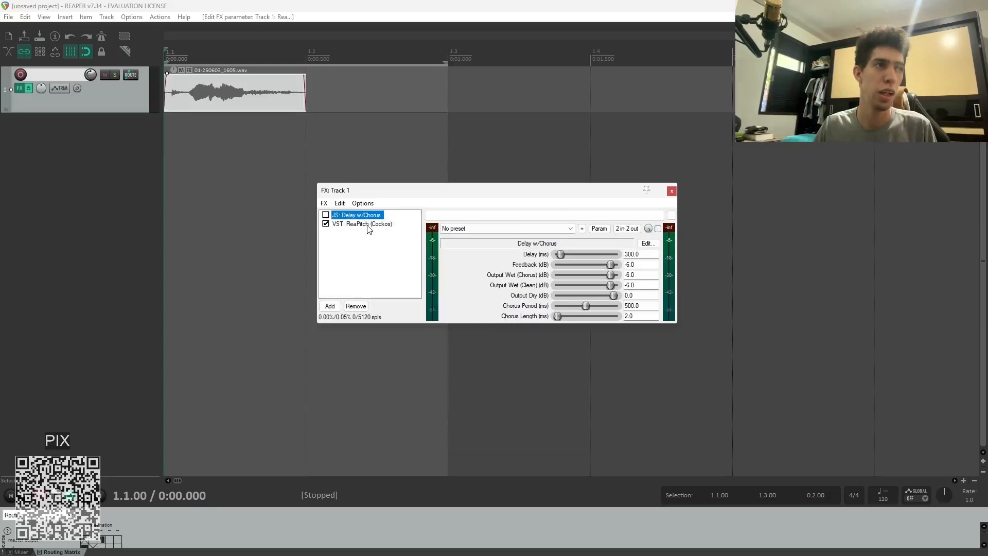
pyautogui.click(368, 225)
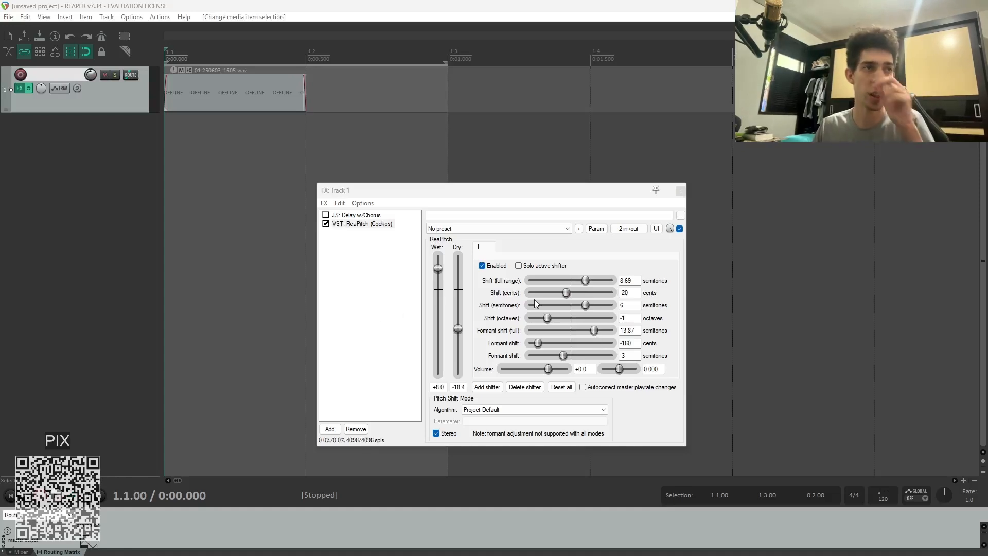
# Bypass ReaPitch and play the clip from the timeline start to hear the original sound for comparison
pyautogui.click(352, 225)
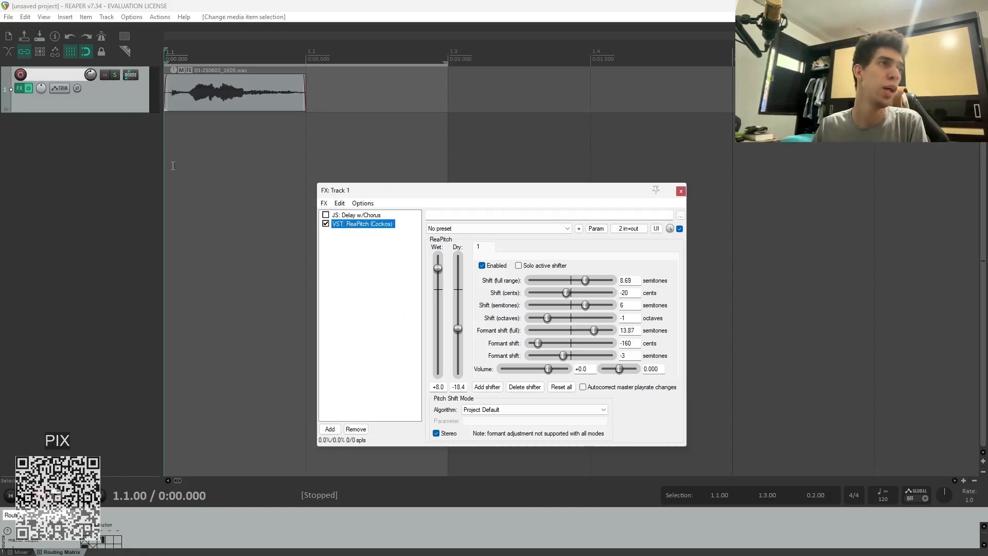
pyautogui.click(326, 224)
pyautogui.click(168, 234)
pyautogui.press('space')
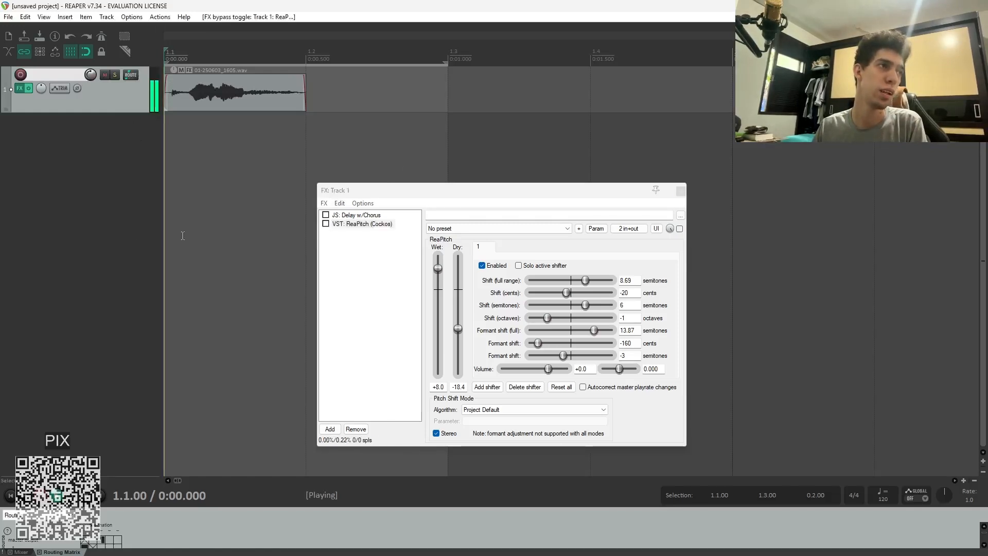
# Enable ReaPitch on the track again and play the clip to hear the pitch-shifted sound
pyautogui.press('space')
pyautogui.click(325, 224)
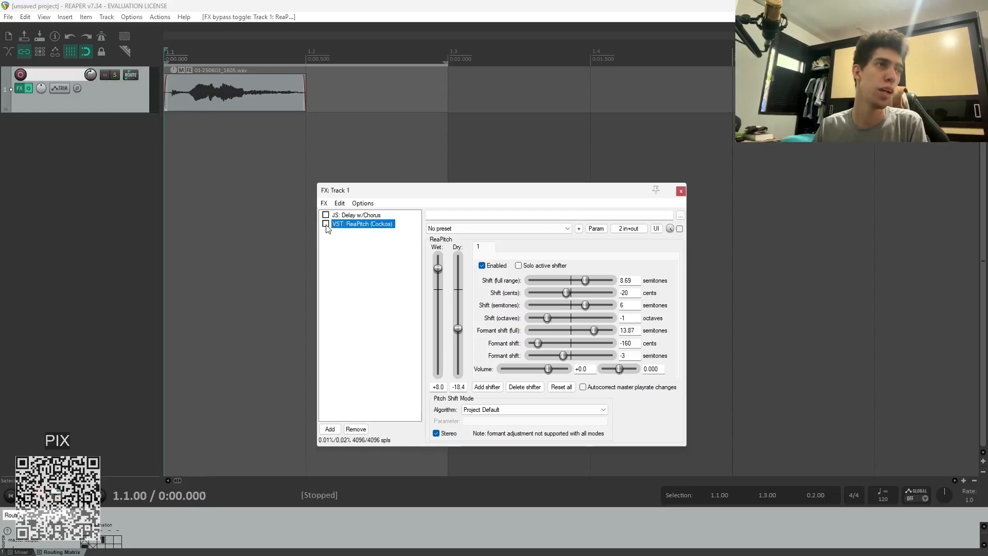
pyautogui.click(181, 228)
pyautogui.press('space')
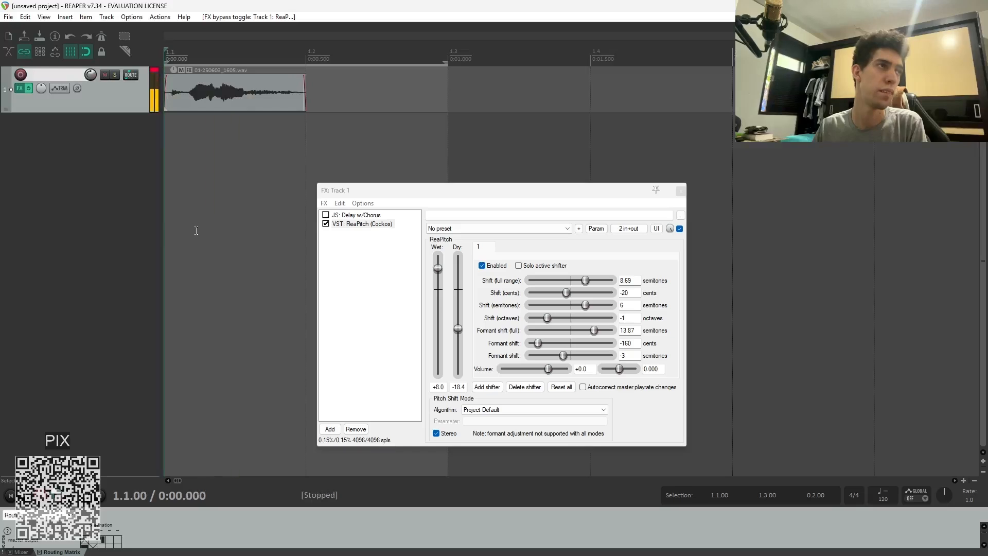
pyautogui.press('space')
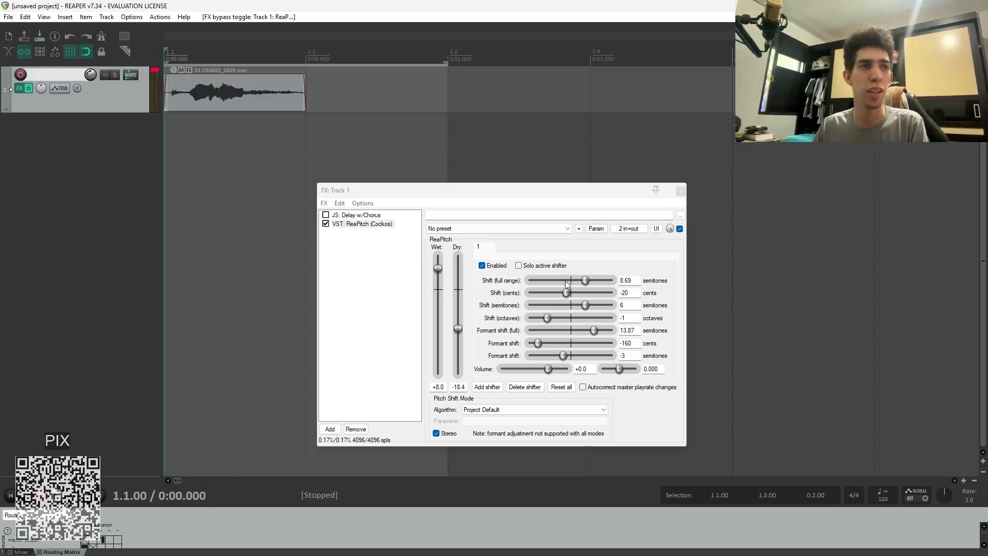
# Lower ReaPitch's cents shift to about -38, reposition the FX window, and audition the clip
pyautogui.moveTo(567, 293); pyautogui.dragTo(566, 297)
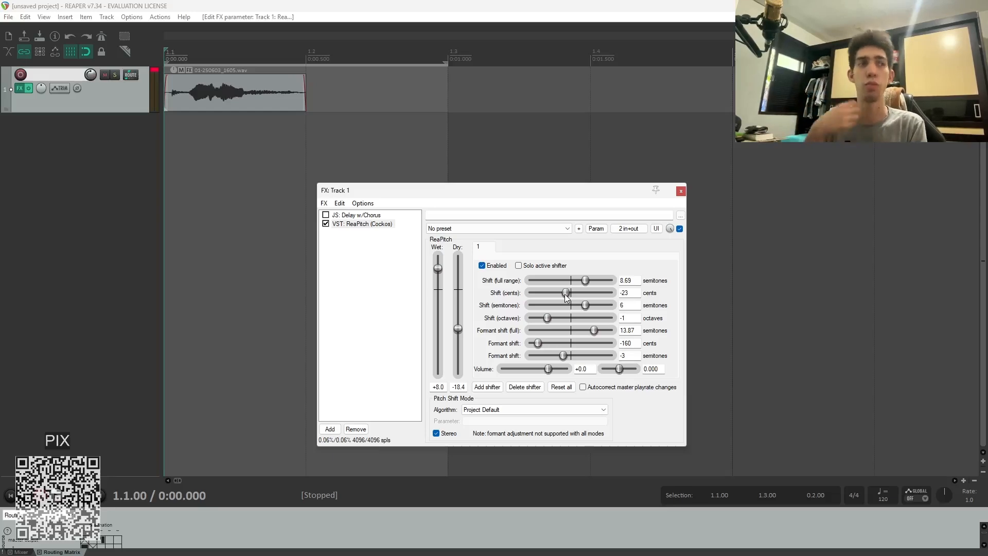
pyautogui.moveTo(566, 297); pyautogui.dragTo(563, 297)
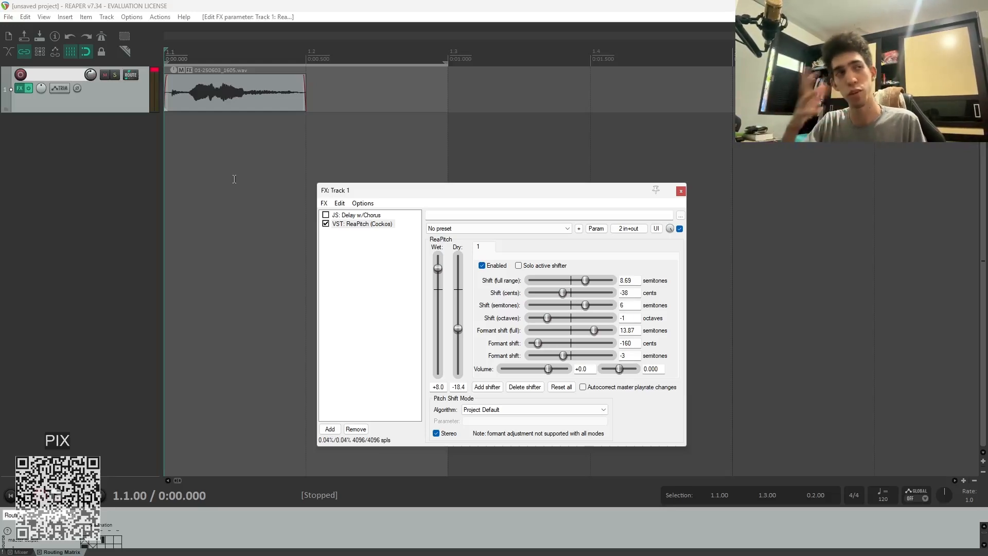
pyautogui.moveTo(442, 190); pyautogui.dragTo(564, 178)
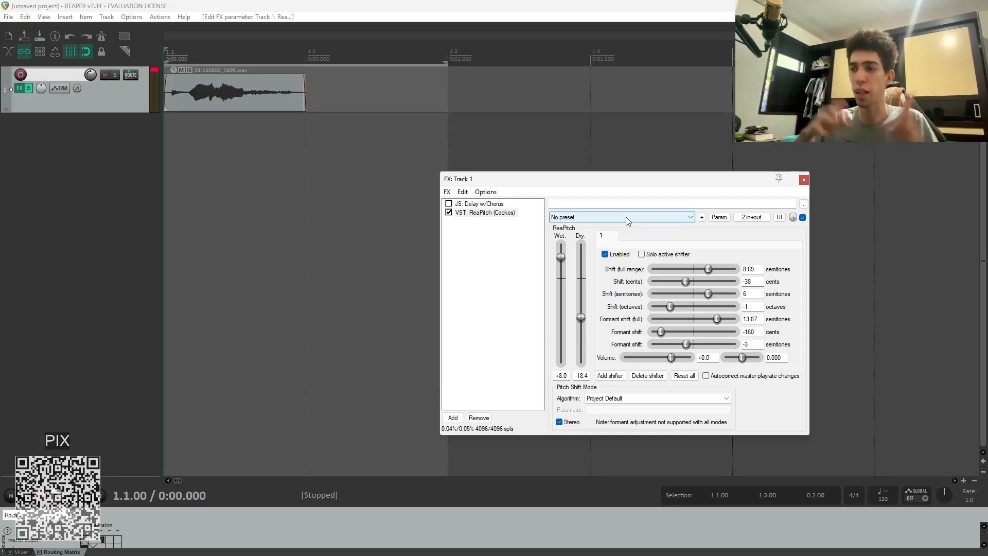
pyautogui.moveTo(636, 180); pyautogui.dragTo(577, 164)
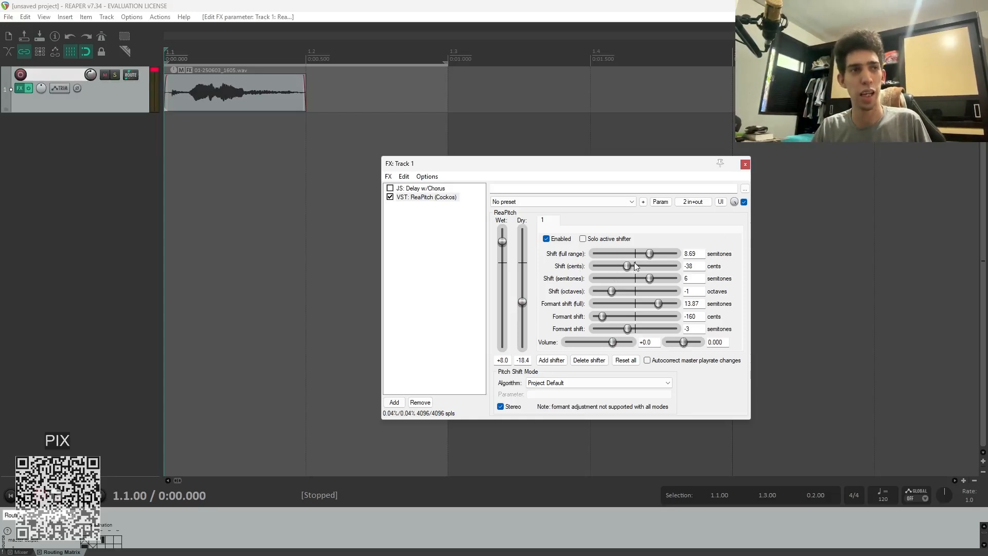
pyautogui.click(169, 192)
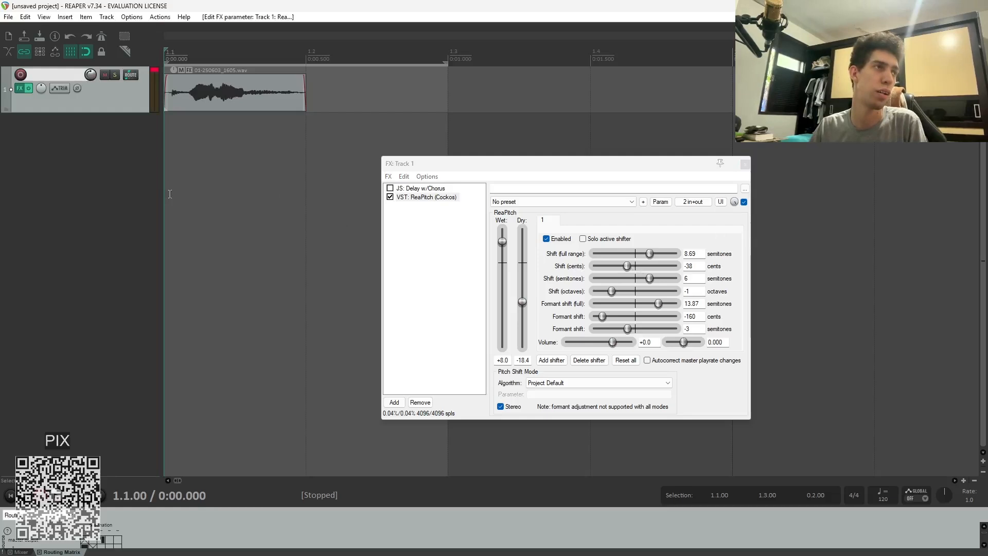
pyautogui.press('space')
pyautogui.press('space')
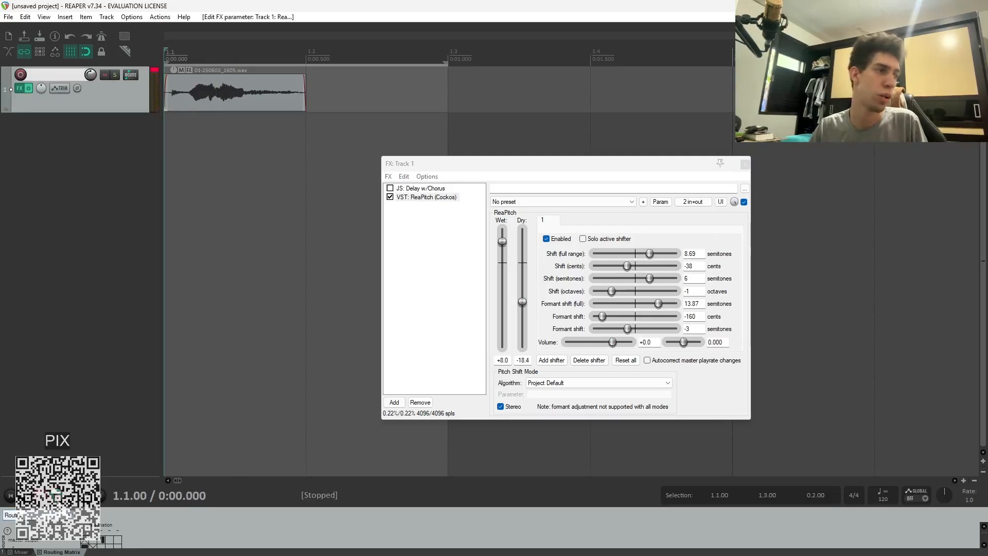
# While the clip plays, set ReaPitch's full-range shift to about 10.75 semitones and its cents shift to about -64
pyautogui.press('space')
pyautogui.moveTo(650, 255)
pyautogui.mouseDown()
pyautogui.moveTo(675, 255)
pyautogui.moveTo(653, 253)
pyautogui.mouseUp()
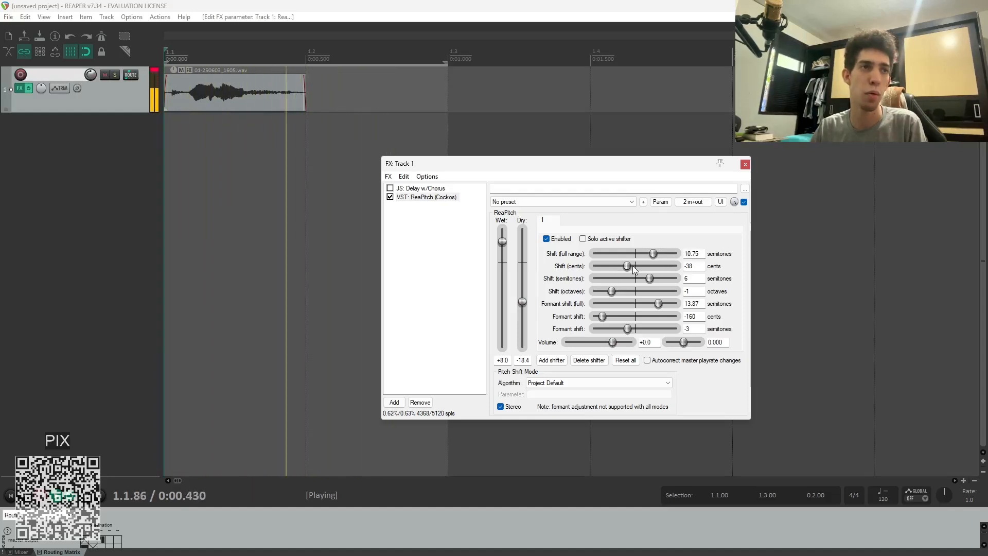
pyautogui.moveTo(628, 266); pyautogui.dragTo(615, 261)
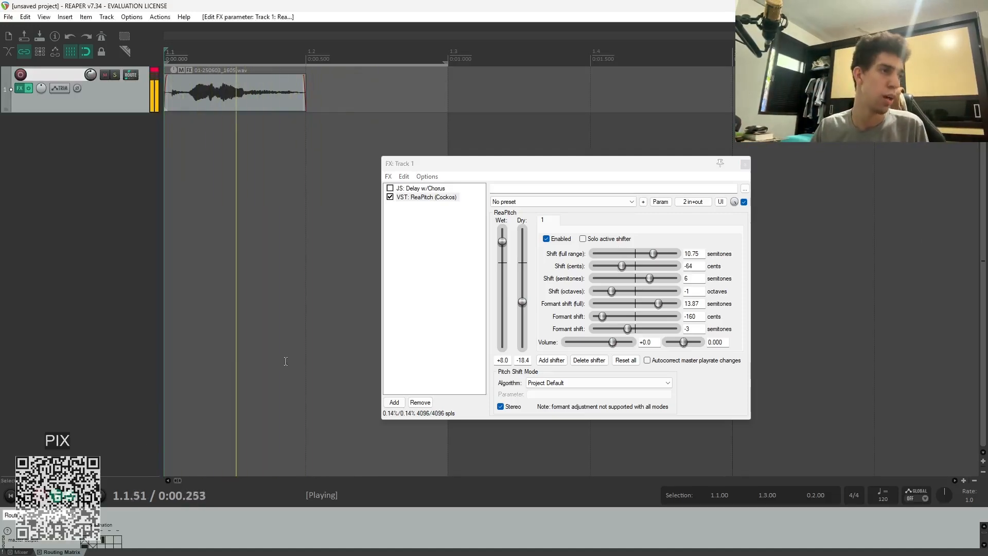
pyautogui.press('space')
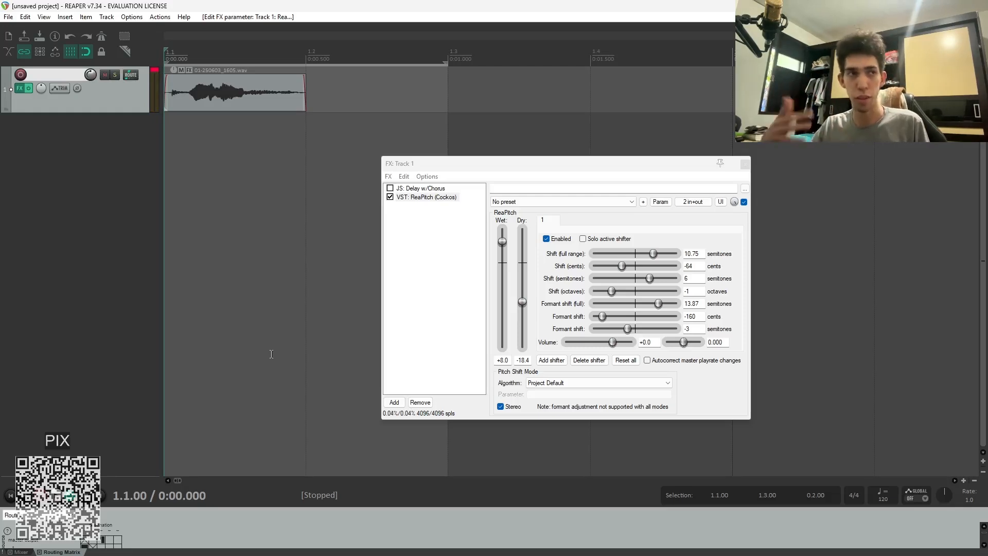
# Set ReaPitch's octave shift to -2 and its full formant shift to about 12.34 semitones, and audition the clip
pyautogui.moveTo(612, 291); pyautogui.dragTo(605, 292)
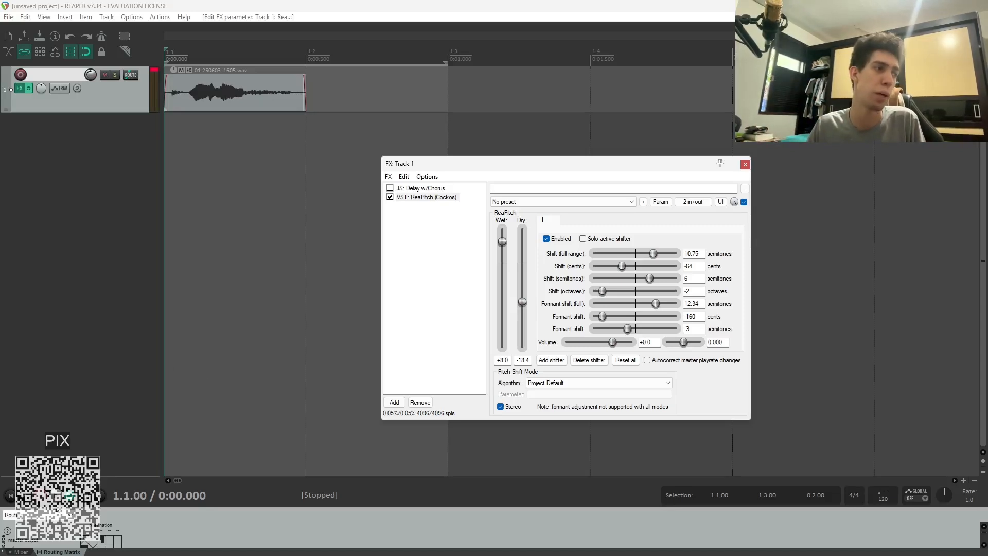
pyautogui.click(56, 501)
pyautogui.click(56, 501)
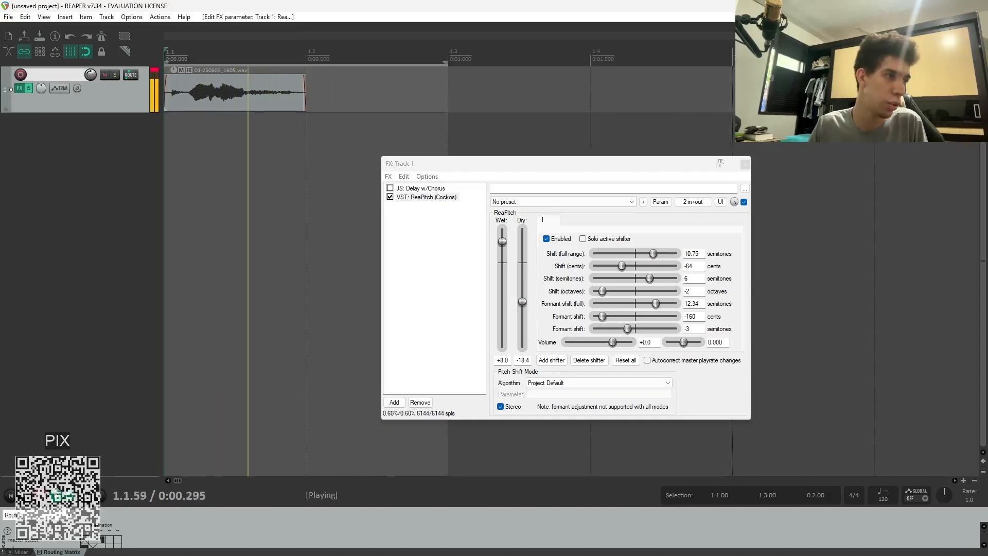
pyautogui.press('space')
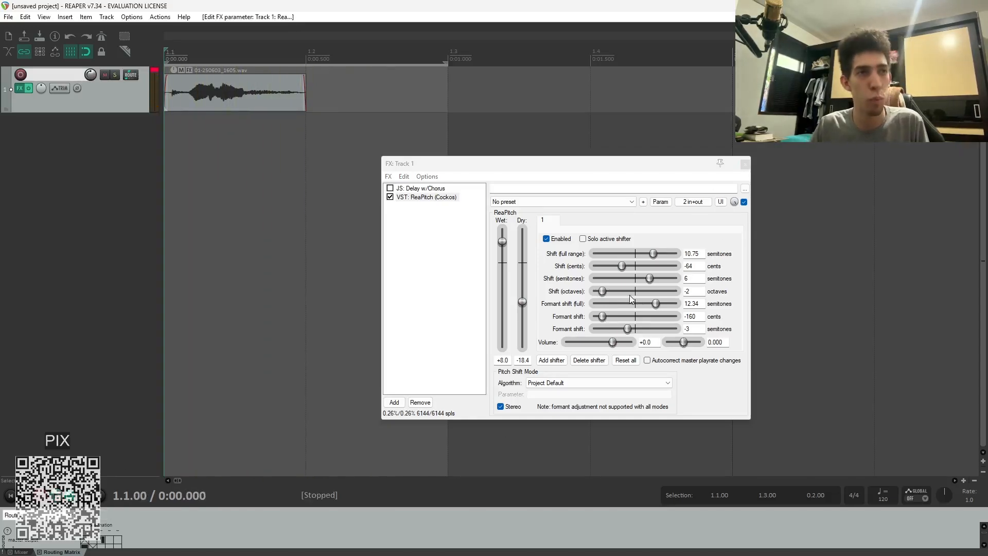
# Adjust ReaPitch's octave shift to -1 and its formant shift to about -153 cents while auditioning the clip
pyautogui.moveTo(603, 321); pyautogui.dragTo(607, 317)
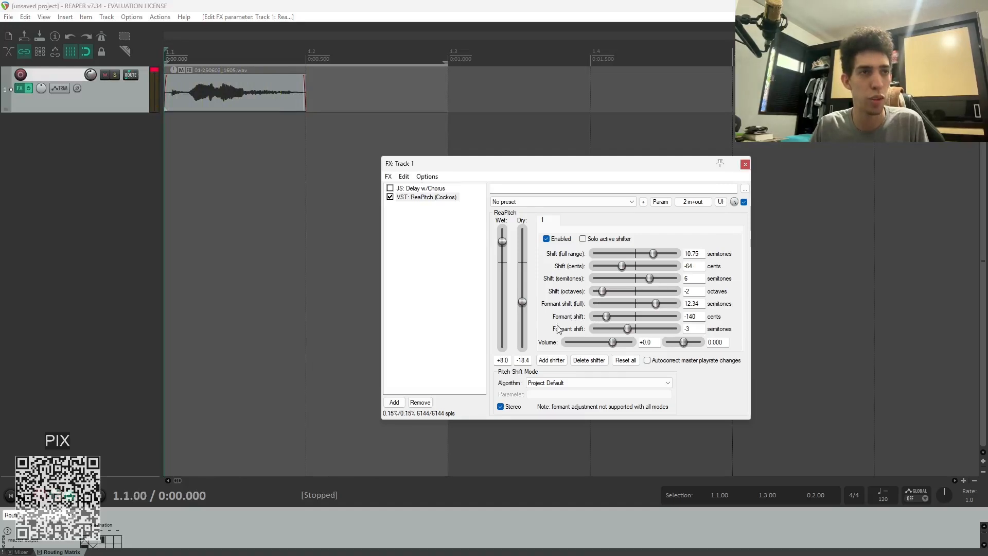
pyautogui.press('space')
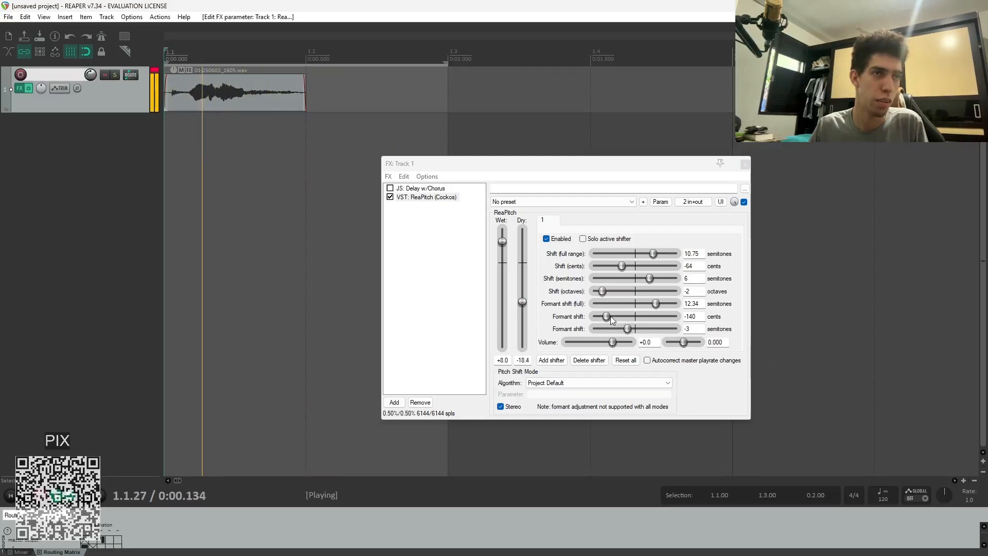
pyautogui.moveTo(604, 291); pyautogui.dragTo(607, 293)
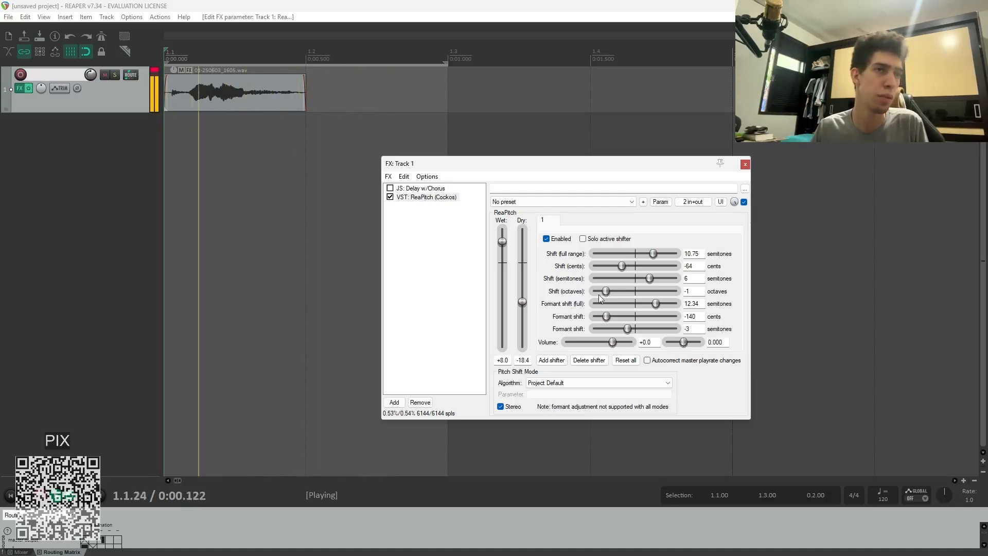
pyautogui.moveTo(606, 293); pyautogui.dragTo(604, 317)
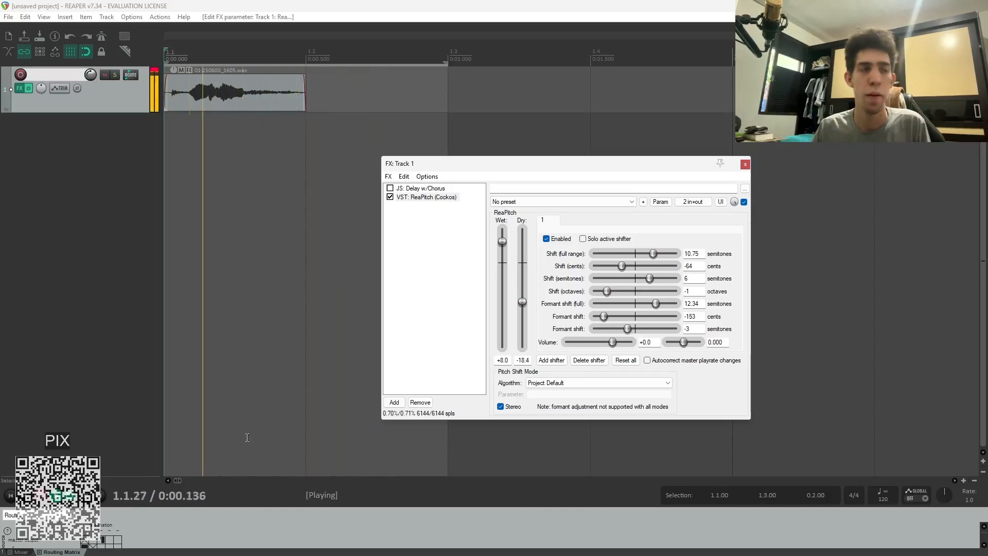
pyautogui.click(57, 496)
pyautogui.click(86, 500)
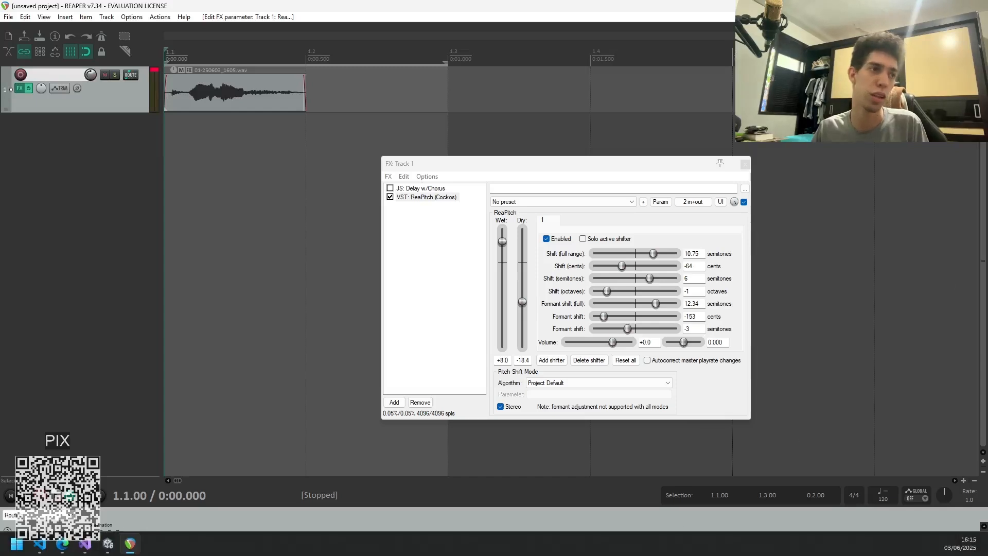
# Enable JS: Delay w/Chorus alongside ReaPitch and raise ReaPitch's semitone shift to 7
pyautogui.click(394, 402)
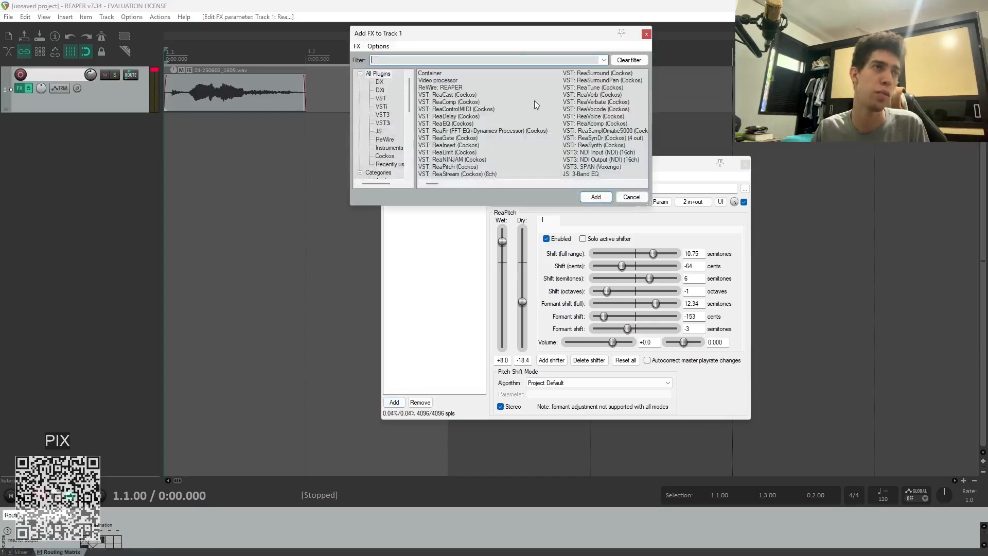
pyautogui.click(644, 34)
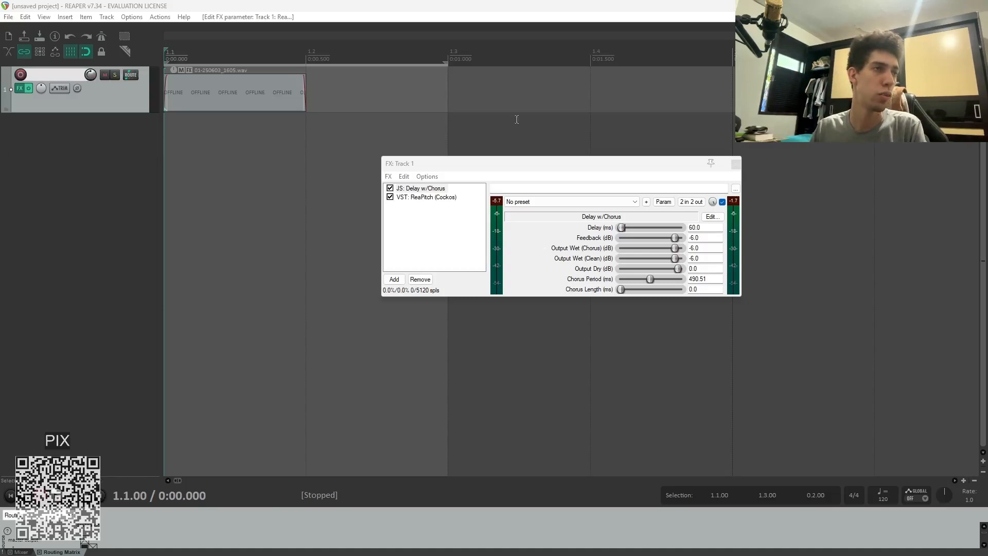
pyautogui.moveTo(469, 170); pyautogui.dragTo(485, 144)
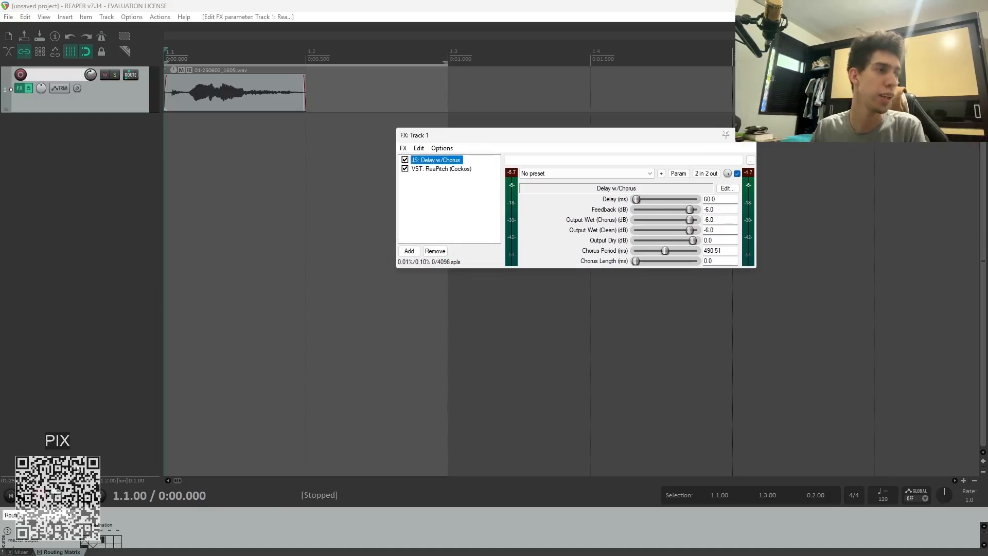
pyautogui.click(455, 172)
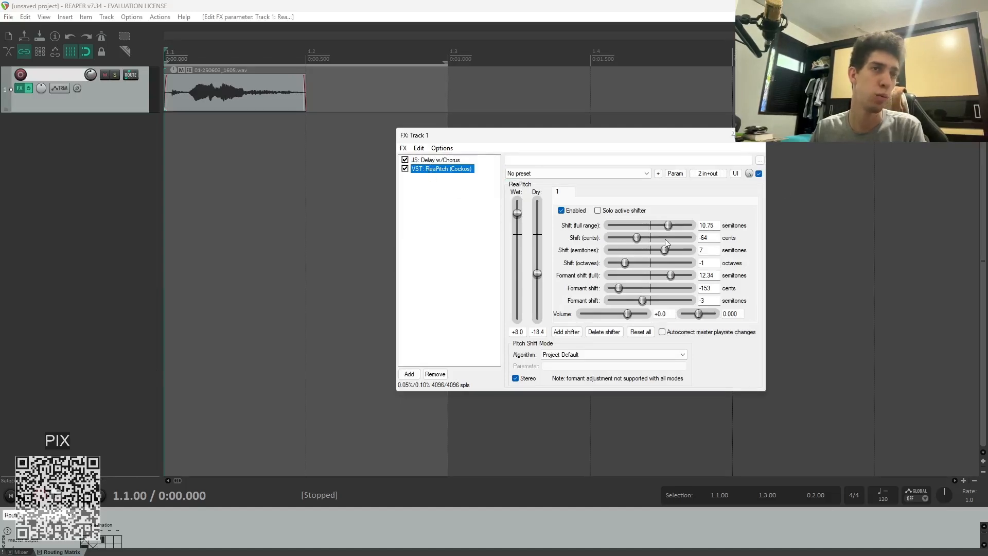
pyautogui.click(432, 160)
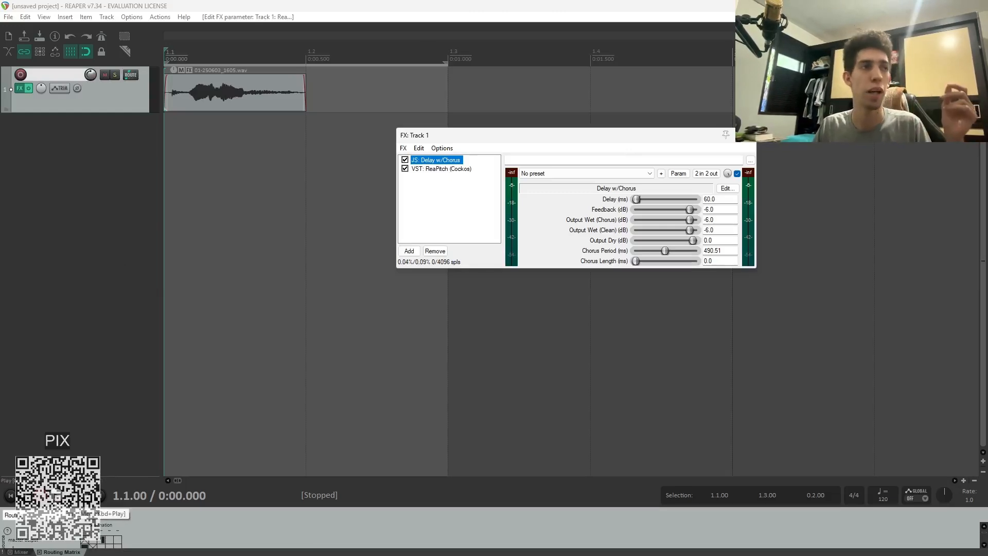
# Play the clip twice with Delay w/Chorus and ReaPitch both active
pyautogui.click(56, 494)
pyautogui.press('space')
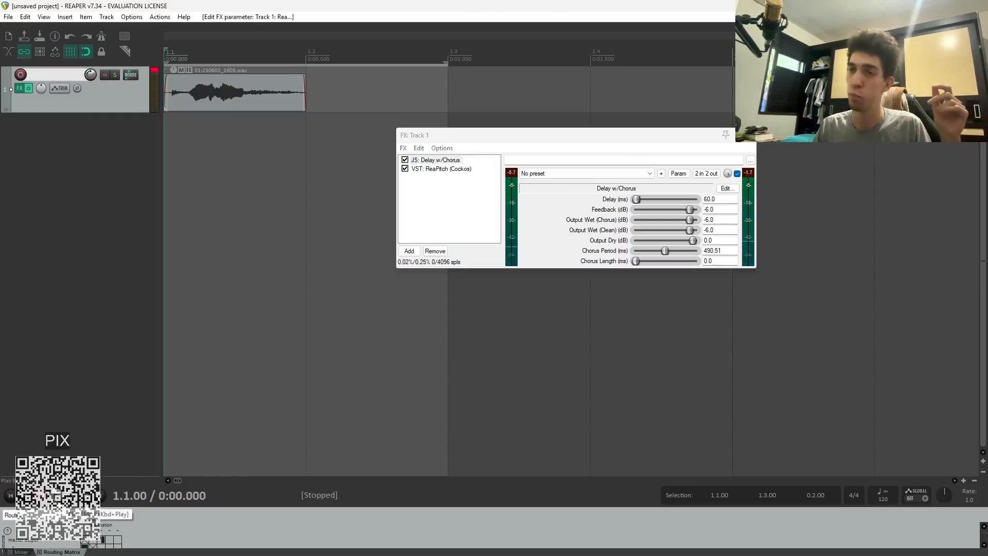
pyautogui.press('space')
pyautogui.press('space')
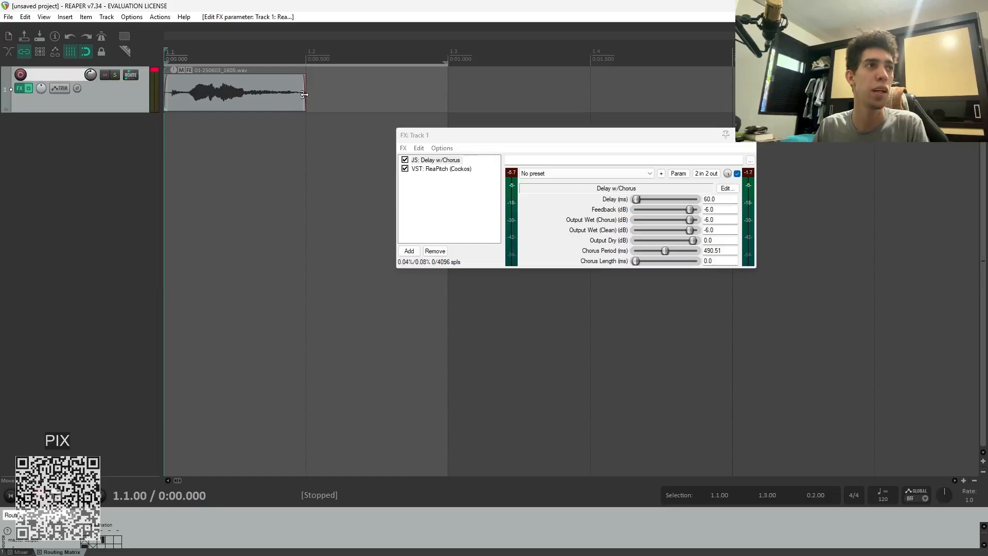
# Bypass both track effects and play the dry recording for comparison
pyautogui.click(404, 160)
pyautogui.click(405, 168)
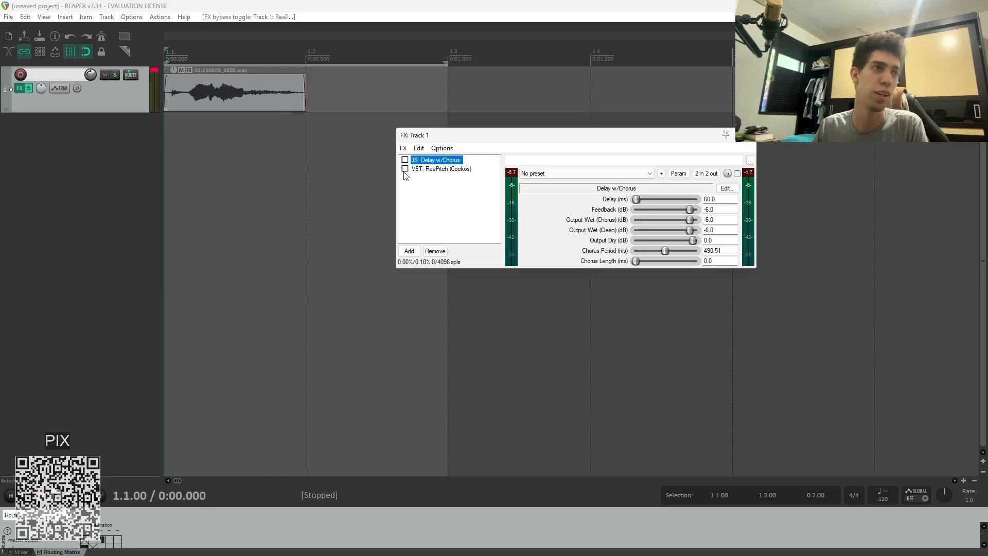
pyautogui.press('space')
pyautogui.press('space')
pyautogui.press('space')
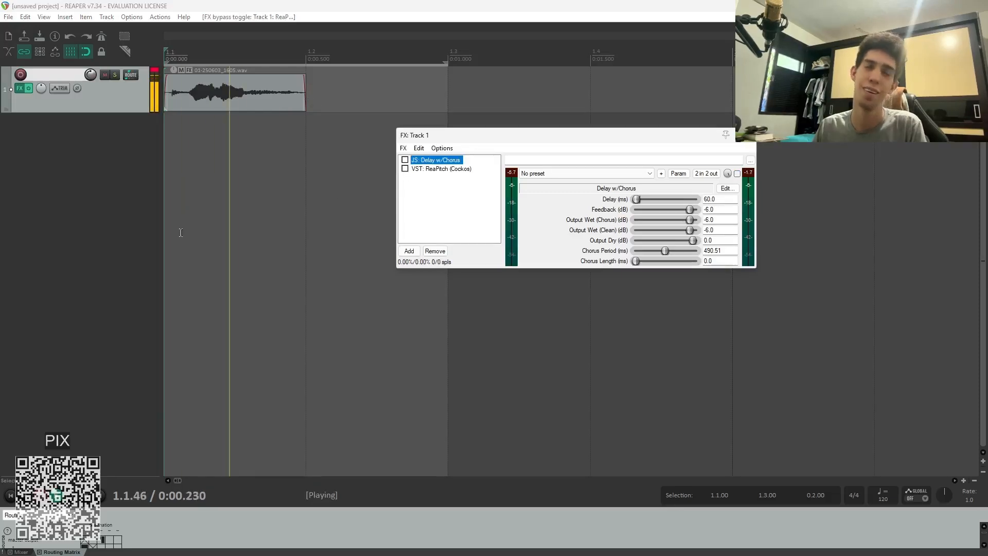
pyautogui.press('space')
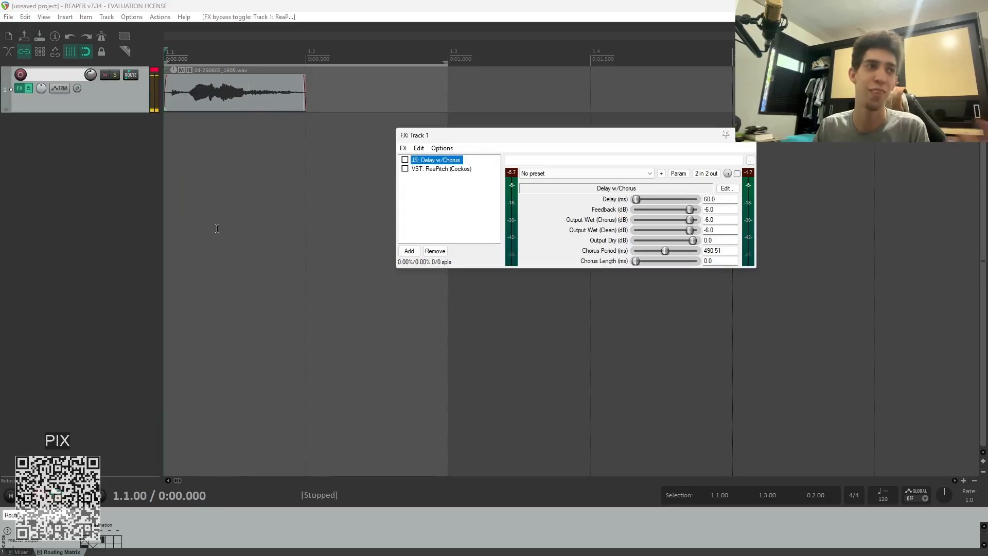
# Enable both track effects again and replay the processed clip
pyautogui.click(404, 168)
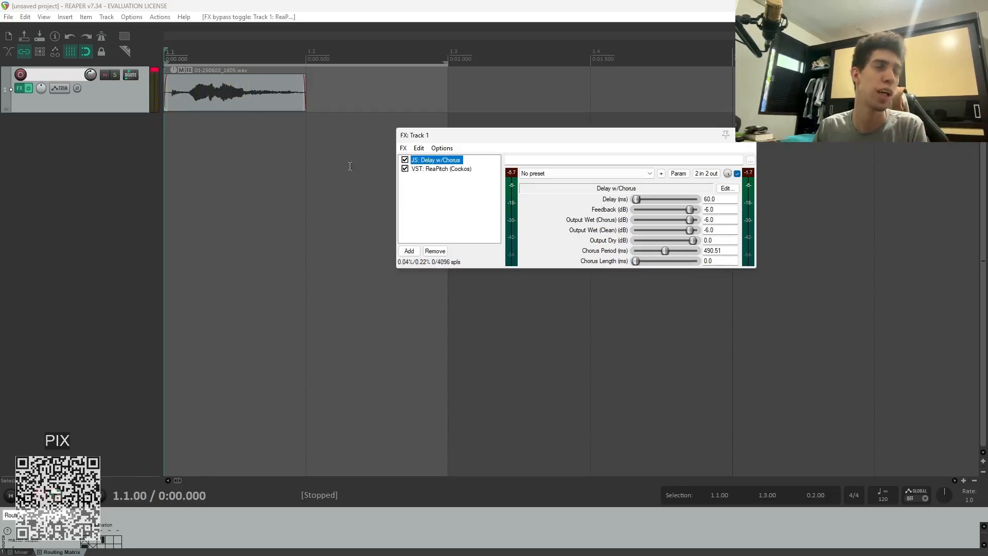
pyautogui.press('space')
pyautogui.press('space')
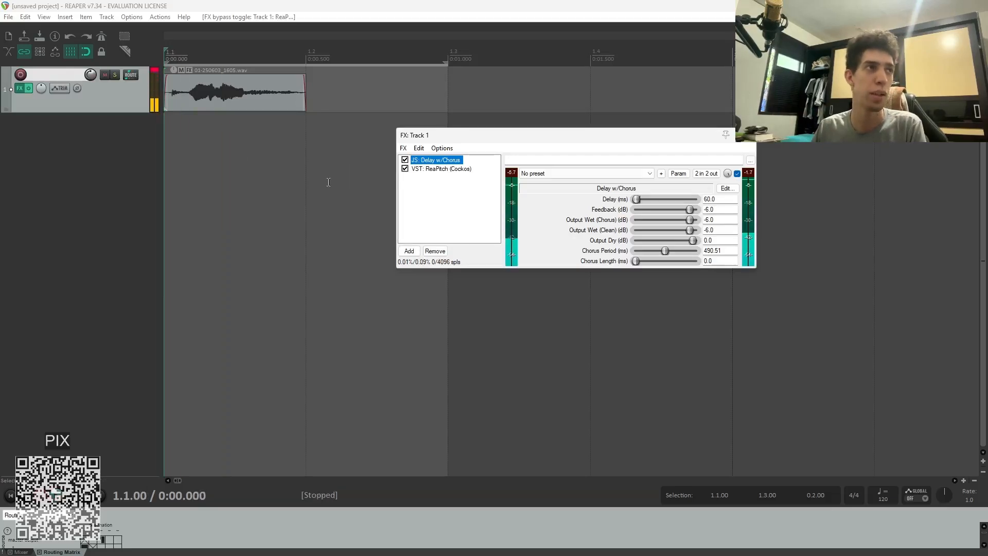
pyautogui.press('space')
pyautogui.press('space')
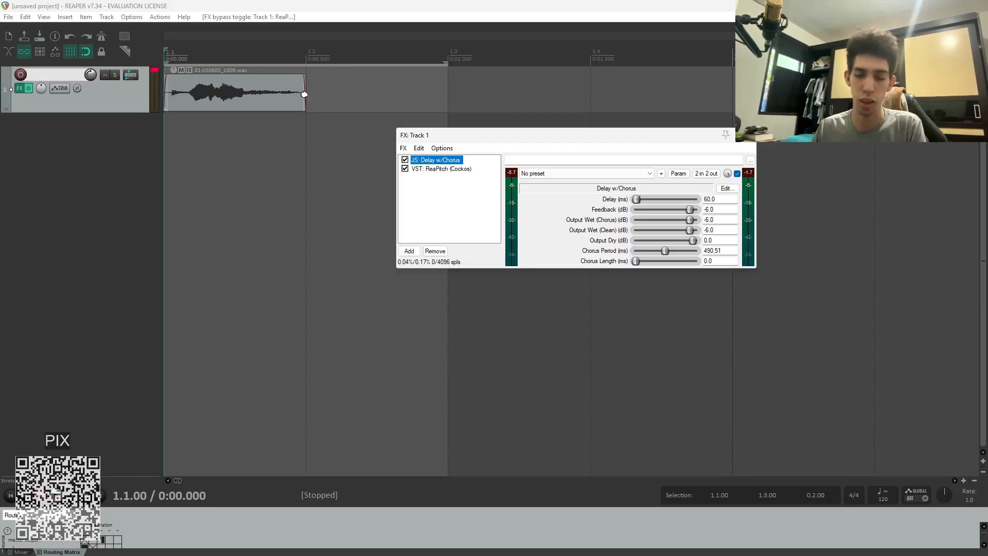
# Time-stretch the clip to end at 1.3.00, at a rate of 0.500, and extend the time selection's end to 1.4.00
pyautogui.moveTo(305, 88); pyautogui.dragTo(375, 90)
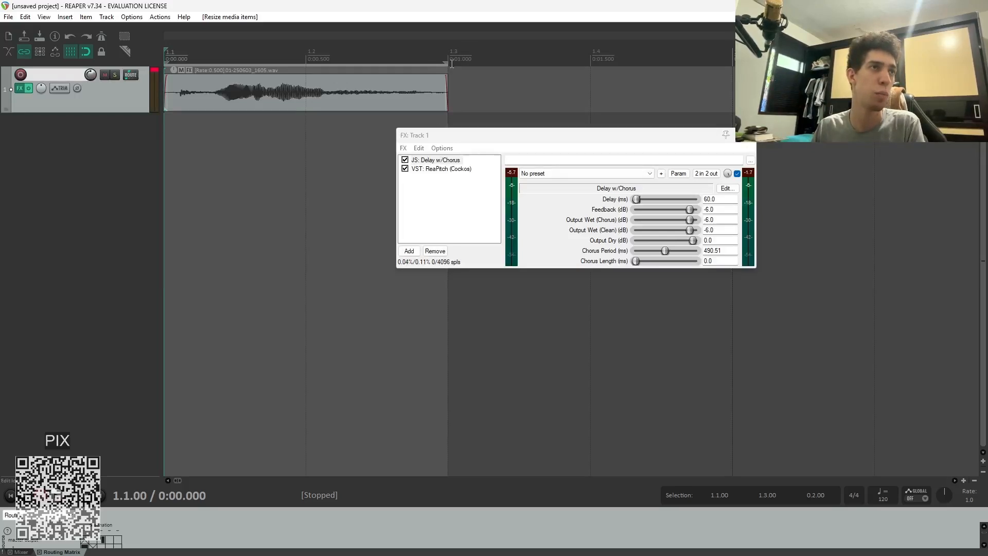
pyautogui.moveTo(448, 65); pyautogui.dragTo(630, 74)
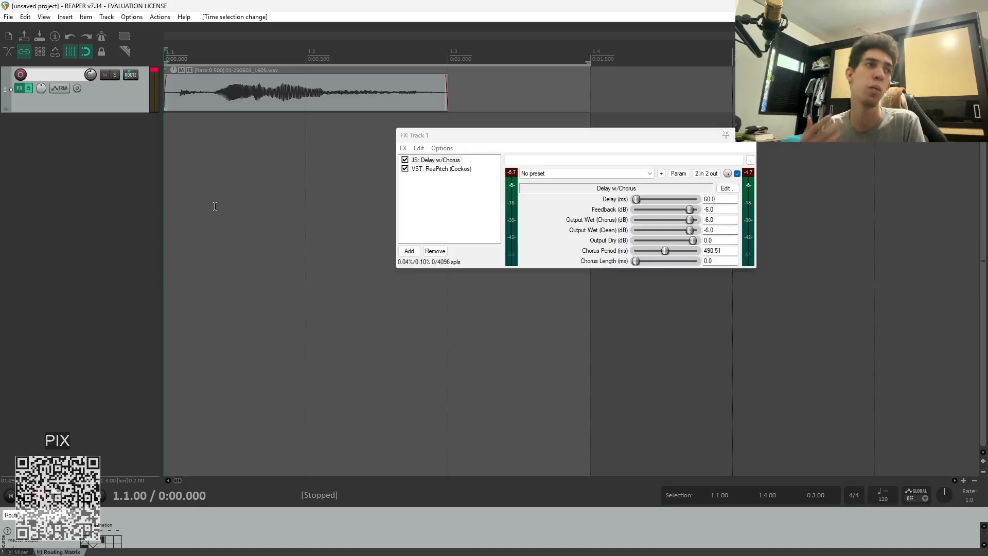
# Play the stretched clip several times to judge how it sounds at the 0.500 rate
pyautogui.press('space')
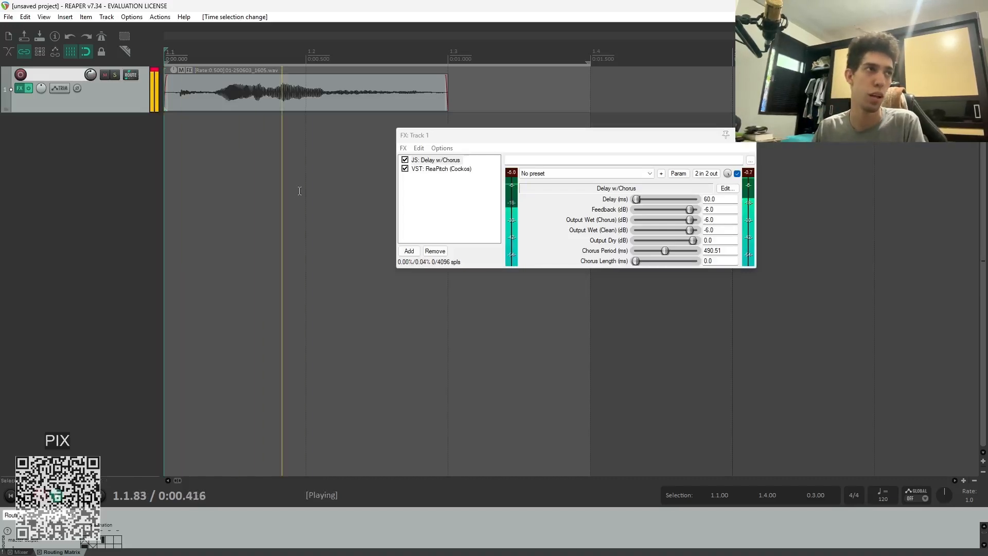
pyautogui.press('space')
pyautogui.press('space')
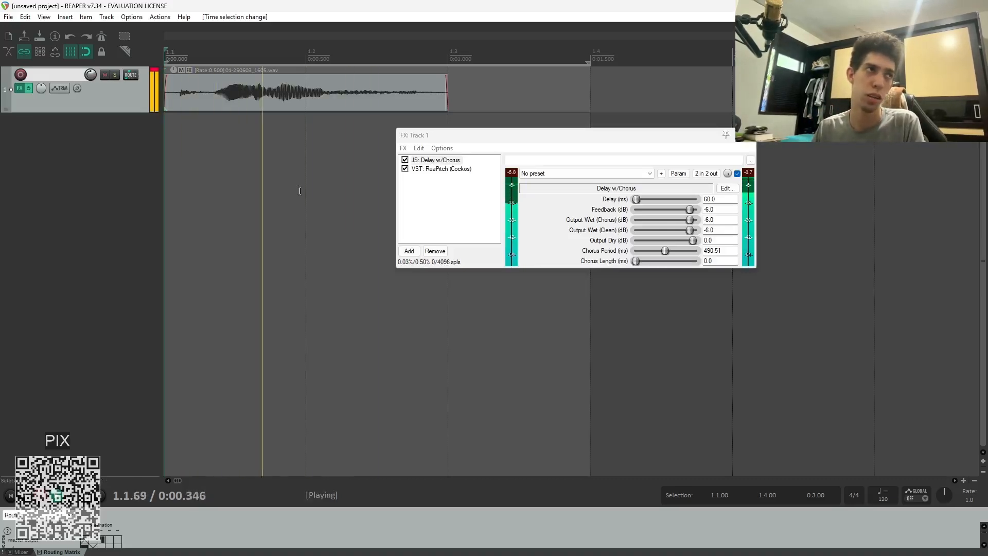
pyautogui.press('space')
pyautogui.press('space')
pyautogui.press('space')
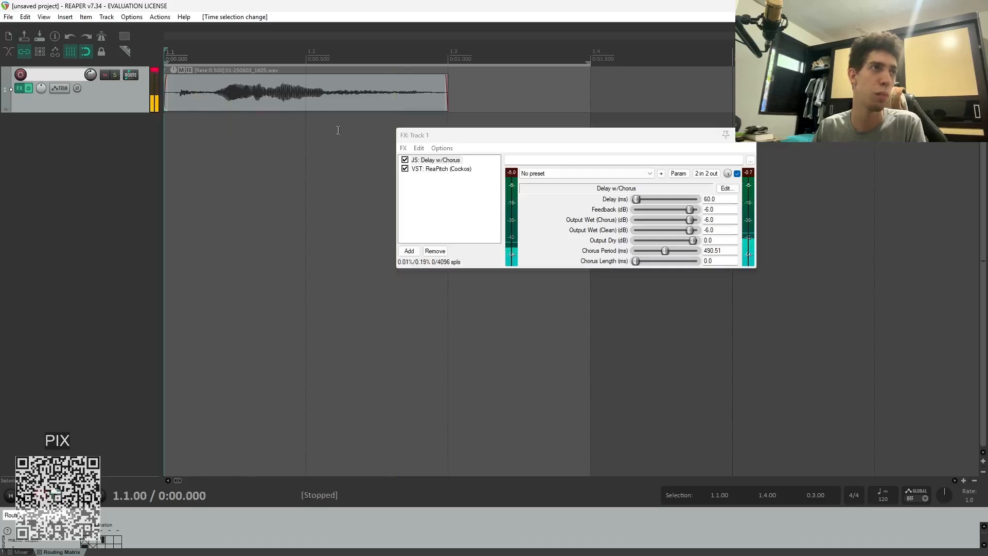
# Undo the time selection extension and the clip stretch, and time-stretch the clip to end at 1.3.00 at a rate of 0.574
pyautogui.hotkey('ctrl', 'z')
pyautogui.hotkey('ctrl', 'z')
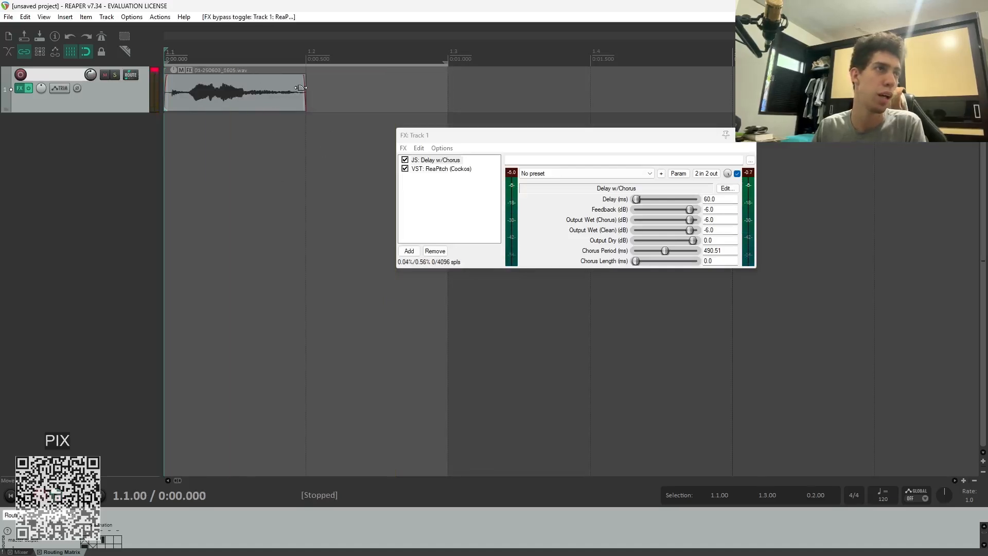
pyautogui.moveTo(304, 97); pyautogui.dragTo(448, 97)
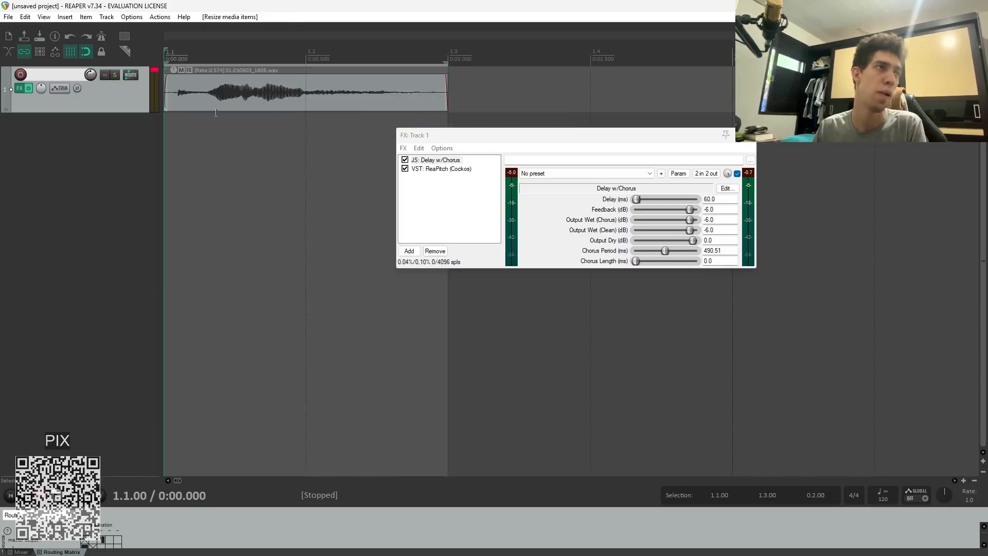
# Play the clip repeatedly to listen to the new 0.574 stretch
pyautogui.press('space')
pyautogui.press('space')
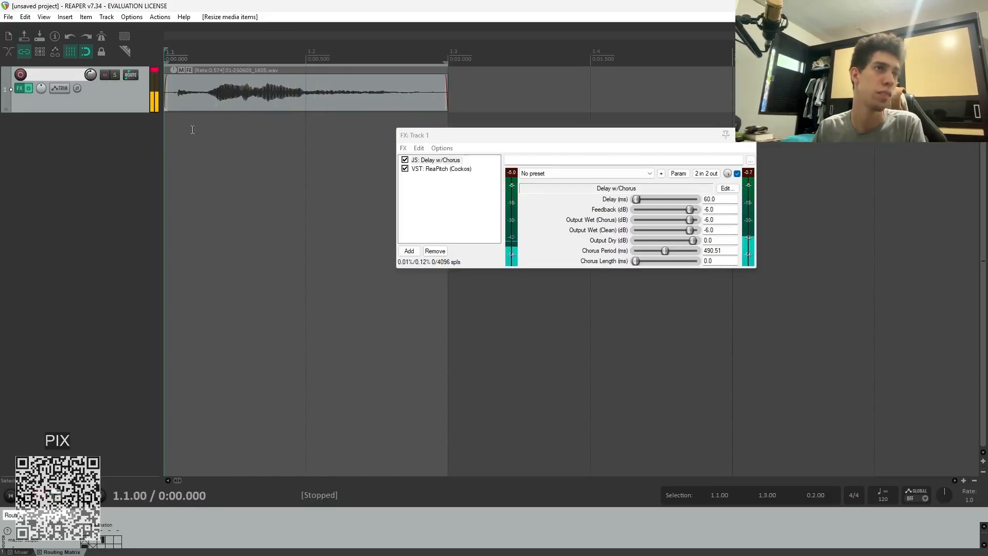
pyautogui.press('space')
pyautogui.press('space')
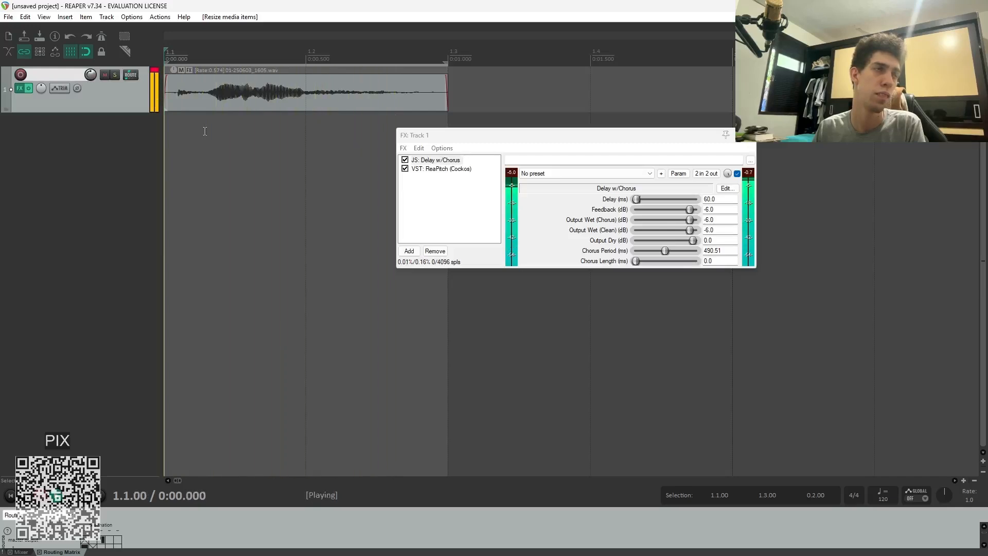
pyautogui.press('space')
# Set the delay time of Delay w/Chorus to 40 ms and move the track's effects window away from the clip
pyautogui.click(452, 162)
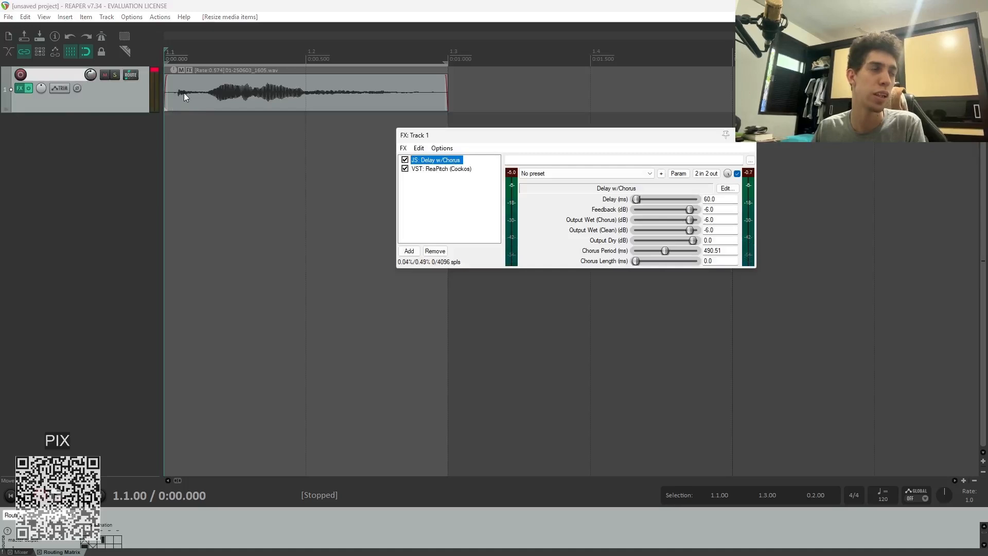
pyautogui.click(638, 205)
pyautogui.click(708, 199)
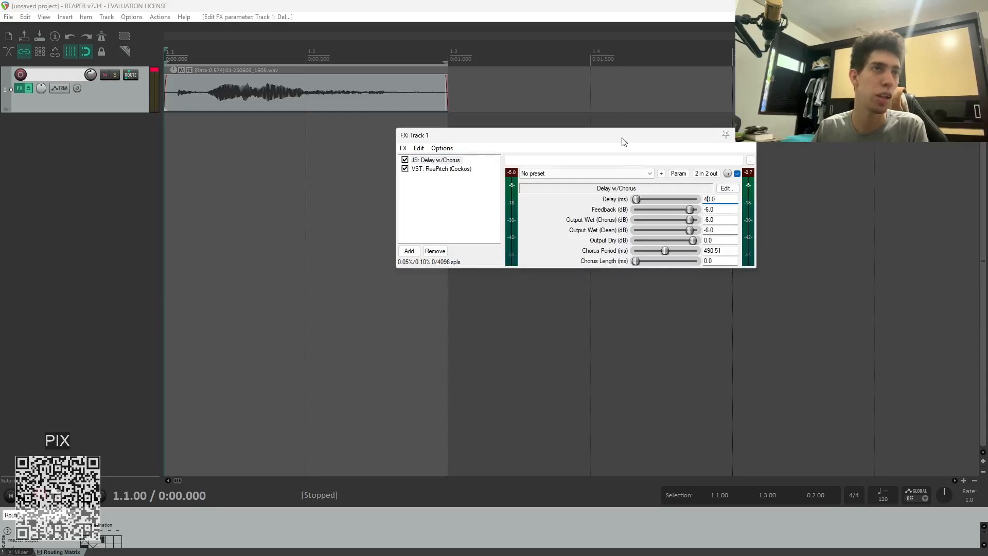
pyautogui.moveTo(624, 142); pyautogui.dragTo(647, 149)
pyautogui.click(164, 208)
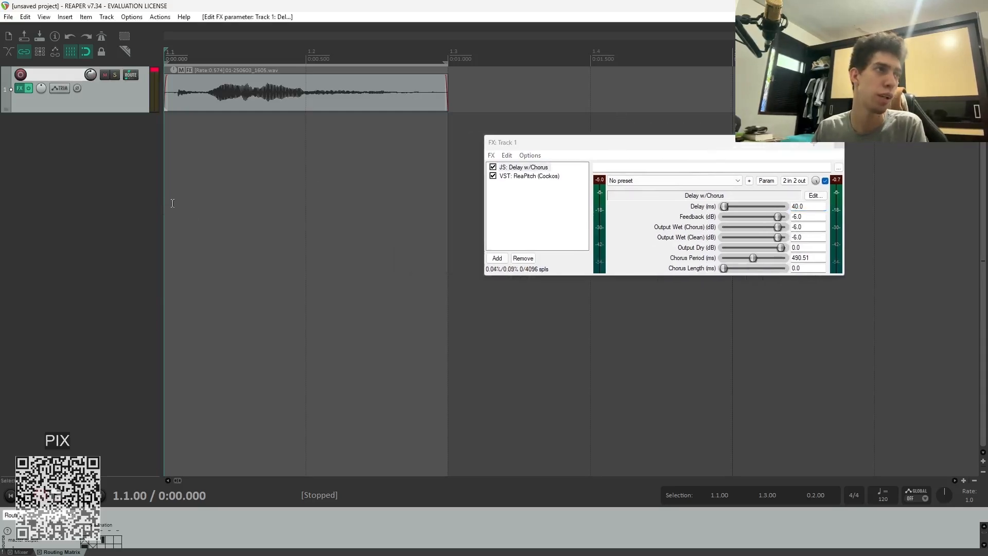
# Play the clip several times to hear the 40 ms delay
pyautogui.press('space')
pyautogui.press('space')
pyautogui.press('space')
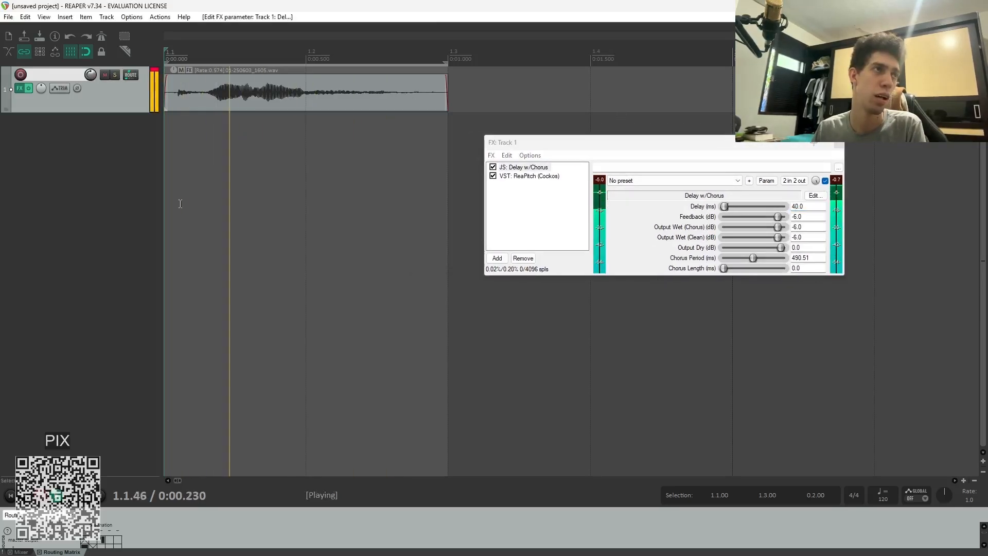
pyautogui.press('space')
pyautogui.press('space')
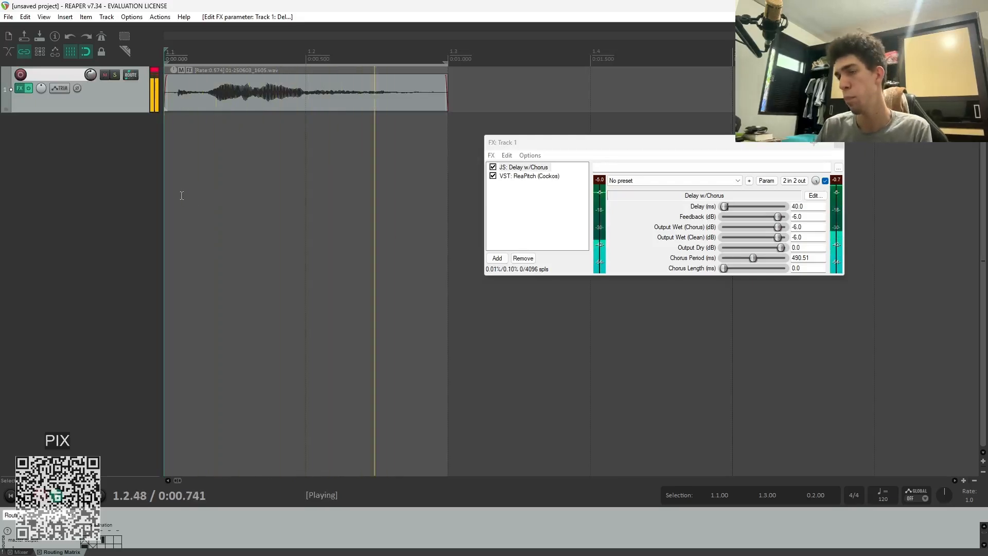
pyautogui.press('space')
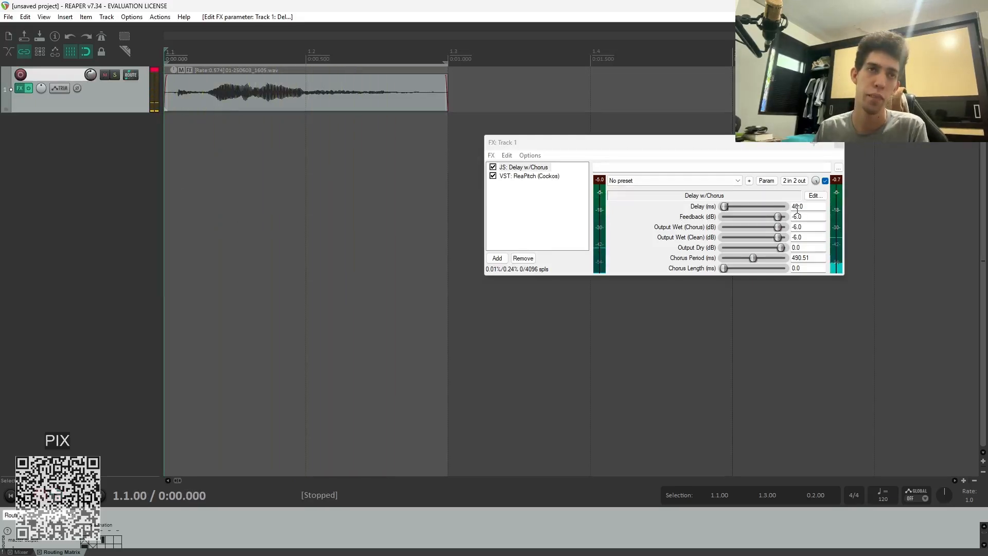
# Set the delay time of Delay w/Chorus to 35 ms, replay the clip to check it, and close the effects window
pyautogui.click(795, 206)
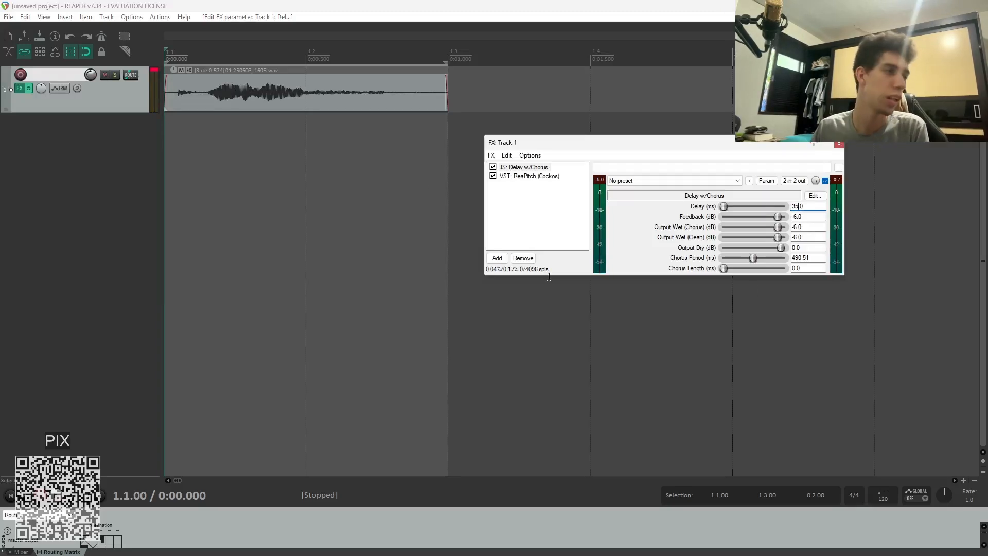
pyautogui.click(170, 236)
pyautogui.press('space')
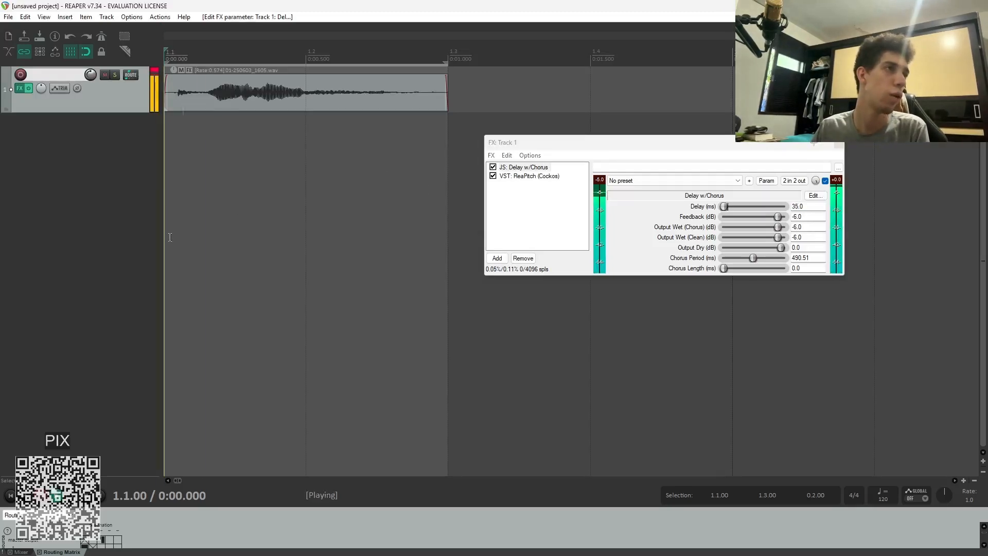
pyautogui.press('space')
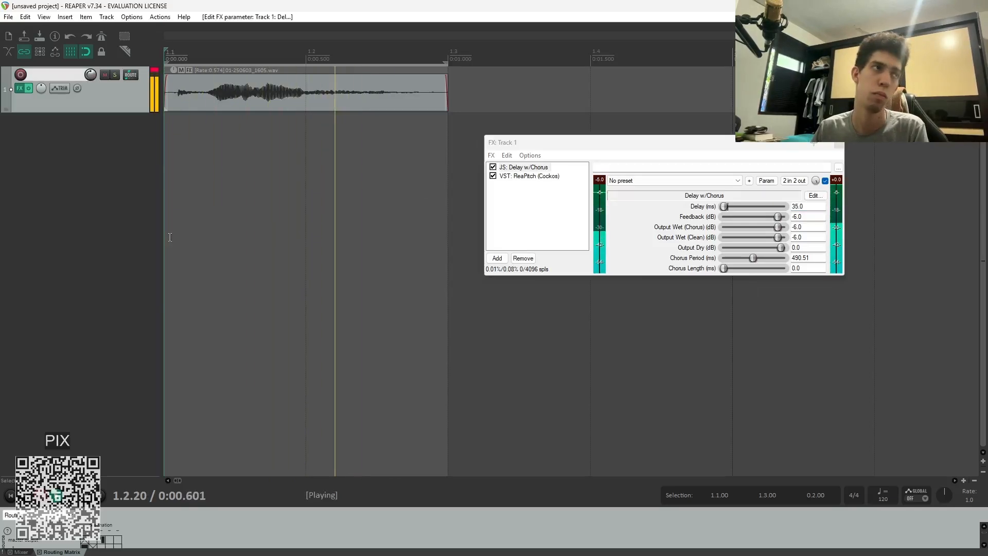
pyautogui.press('space')
pyautogui.press('space')
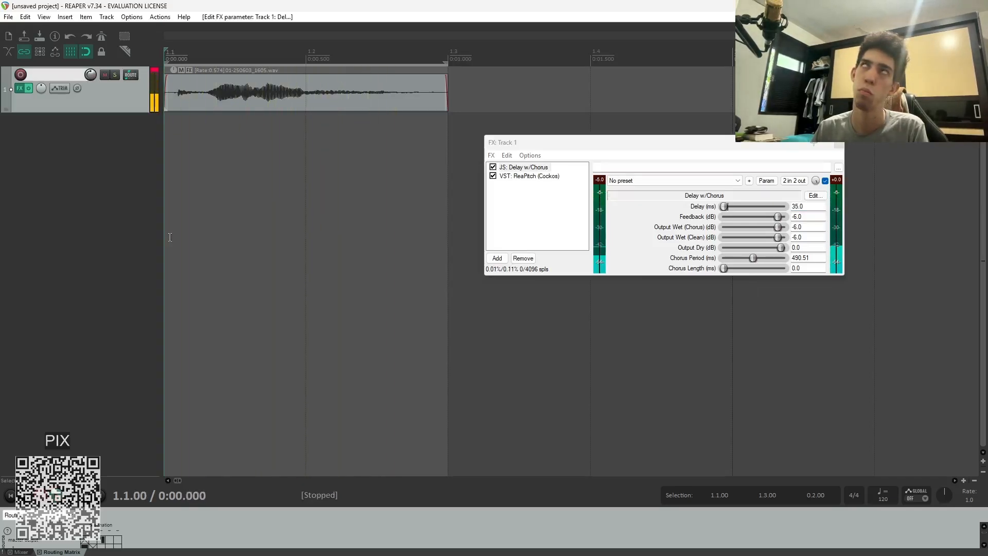
pyautogui.press('space')
pyautogui.press('space')
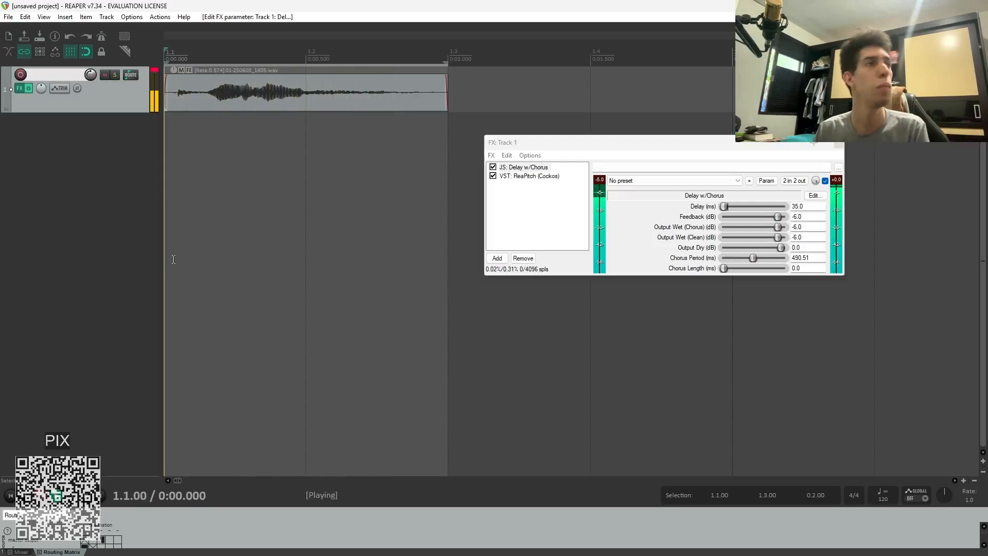
pyautogui.press('space')
pyautogui.press('space')
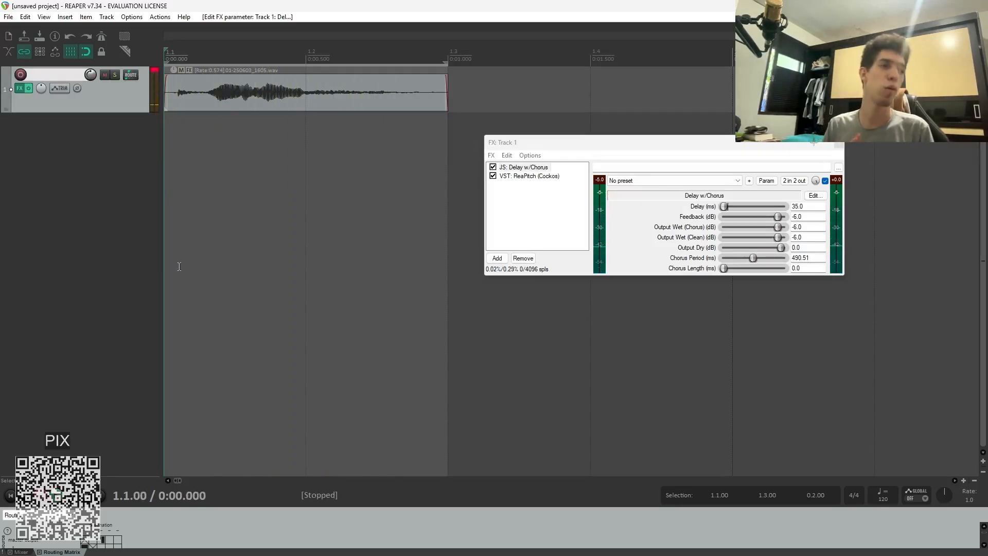
pyautogui.click(833, 144)
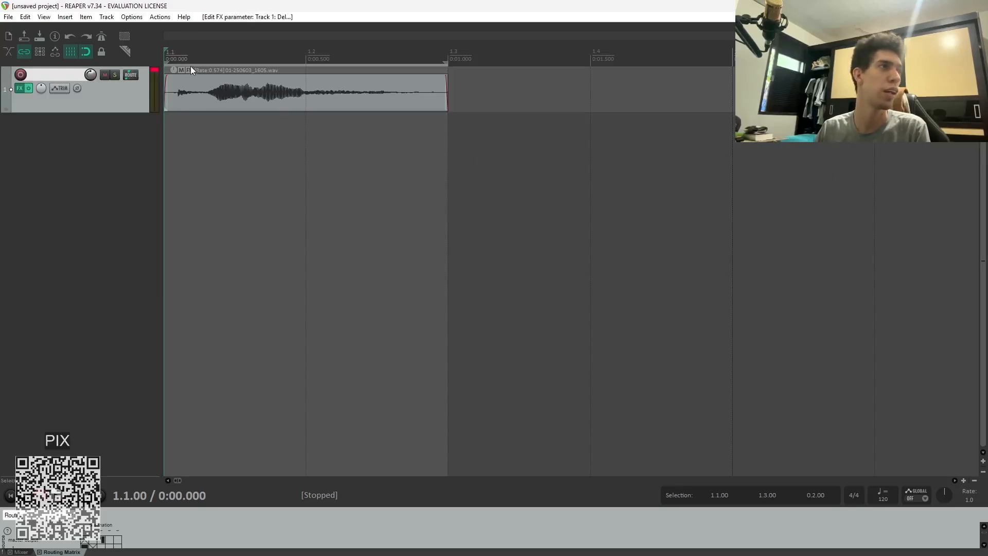
pyautogui.click(438, 63)
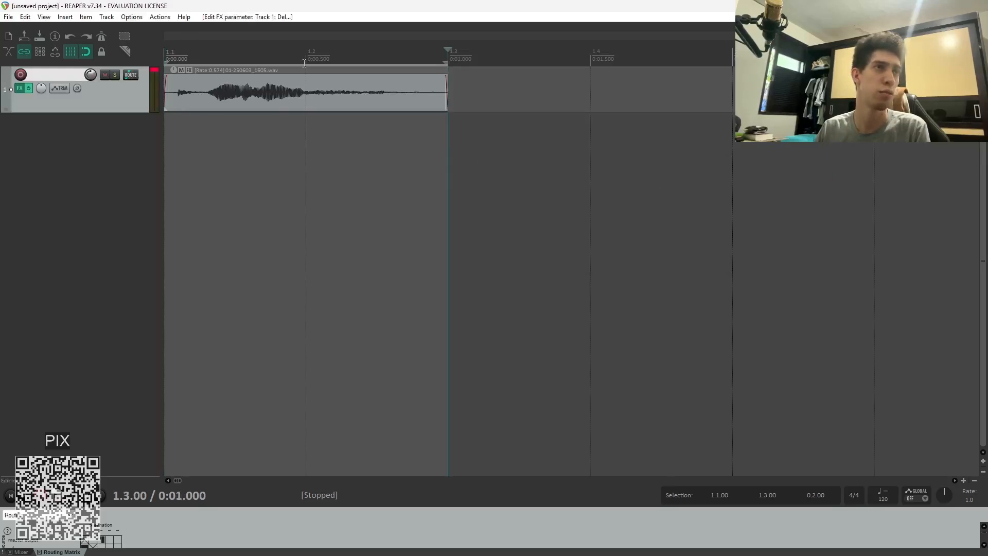
pyautogui.click(13, 20)
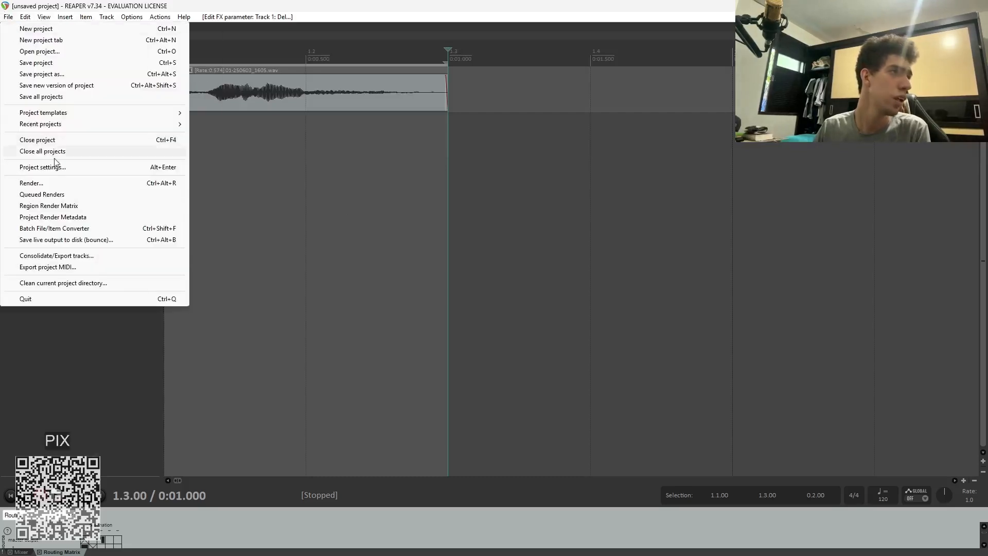
pyautogui.click(31, 184)
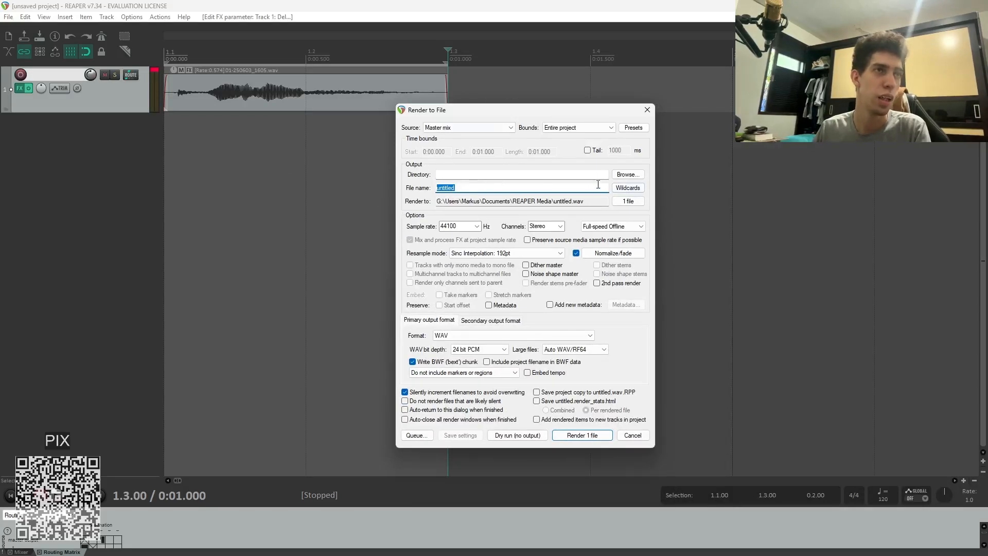
pyautogui.click(575, 129)
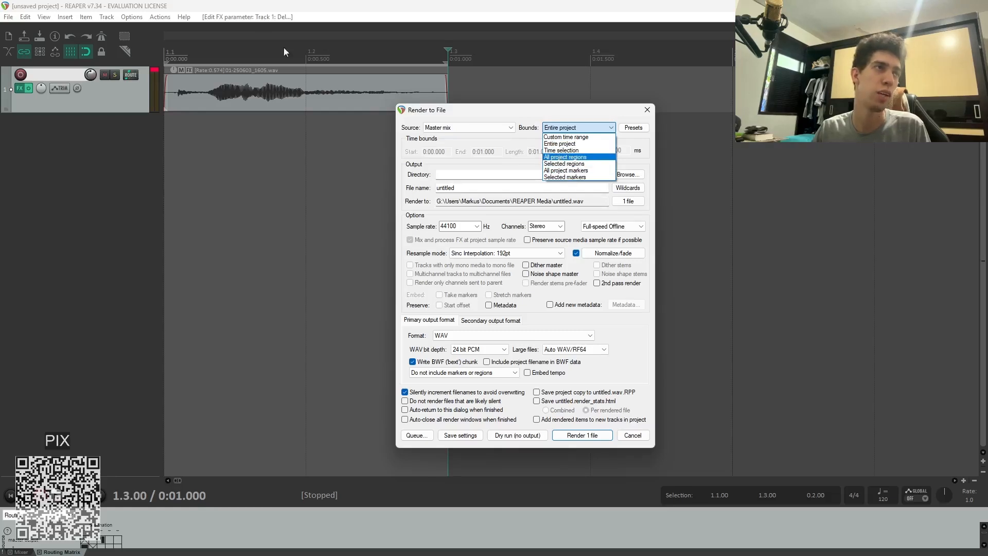
pyautogui.click(648, 109)
pyautogui.click(648, 110)
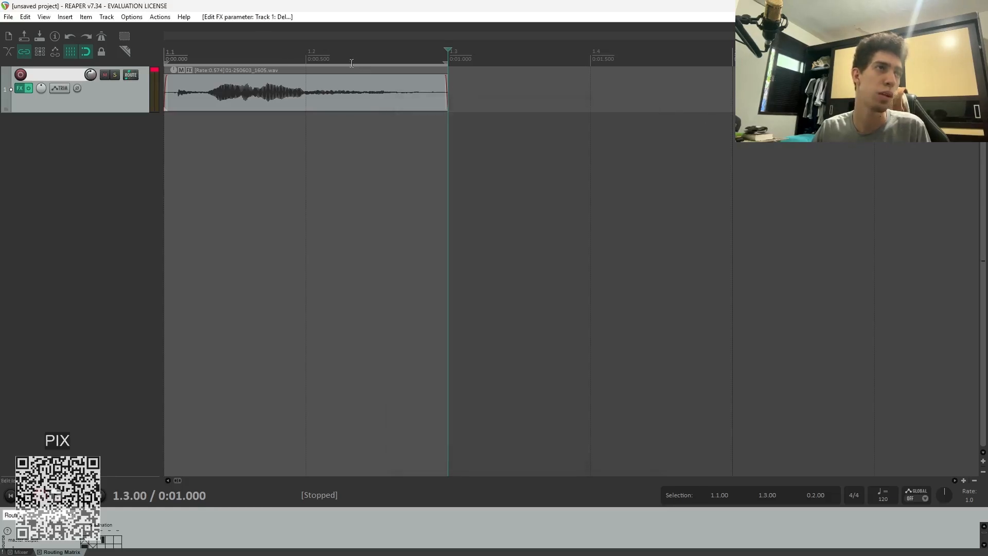
pyautogui.rightClick(357, 70)
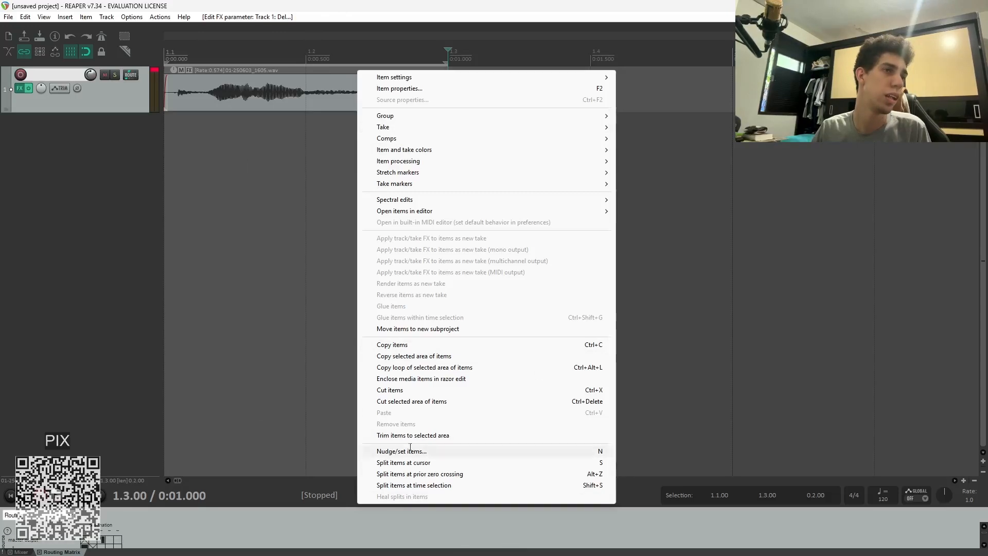
pyautogui.click(104, 235)
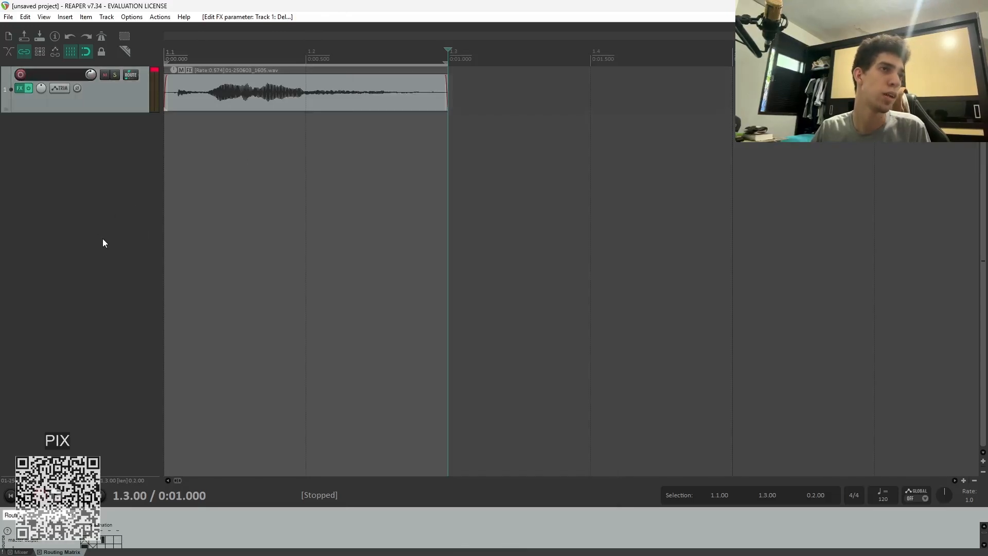
# Render the entire project's master mix to a 24-bit PCM WAV file named som_disparo
pyautogui.click(11, 17)
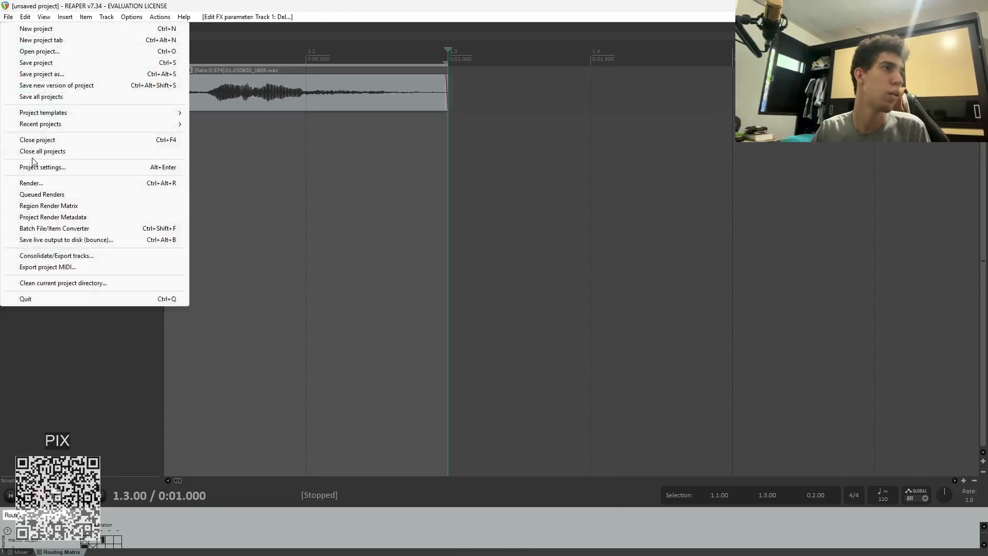
pyautogui.click(54, 184)
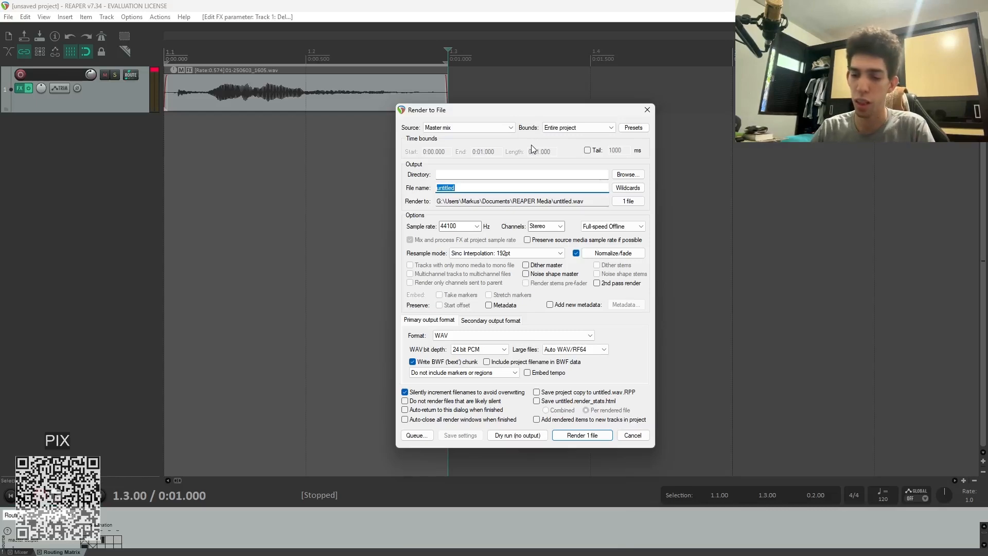
pyautogui.write('som')
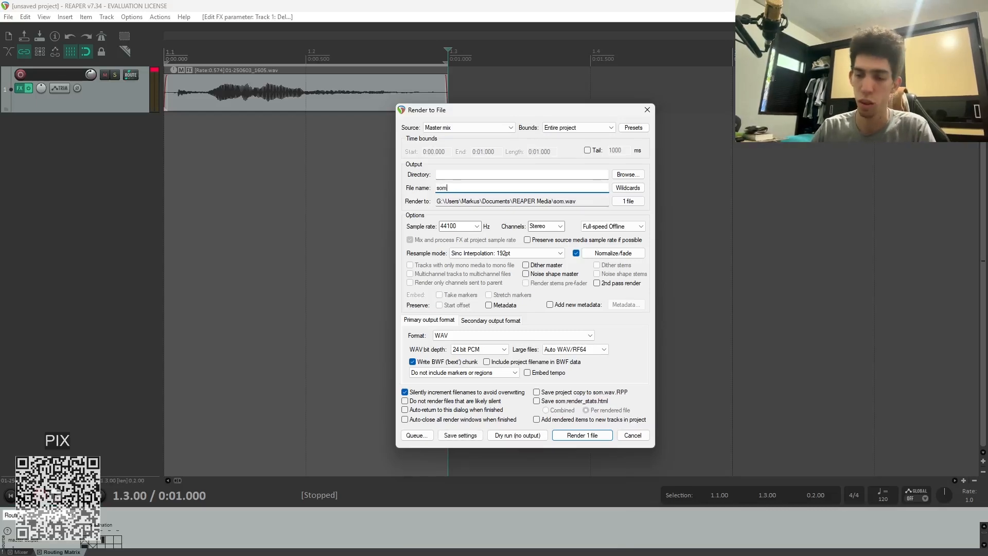
pyautogui.write('_disparo')
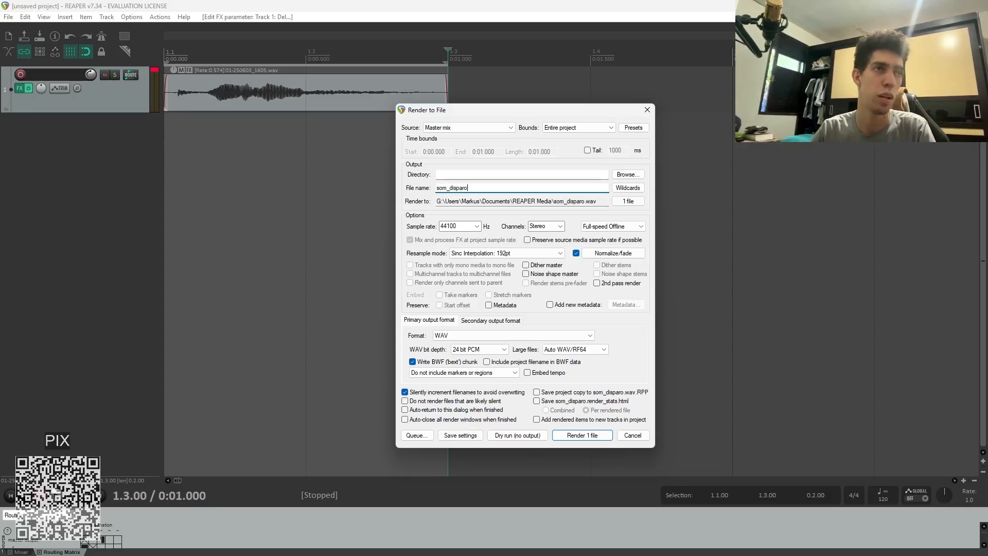
pyautogui.press('super+e')
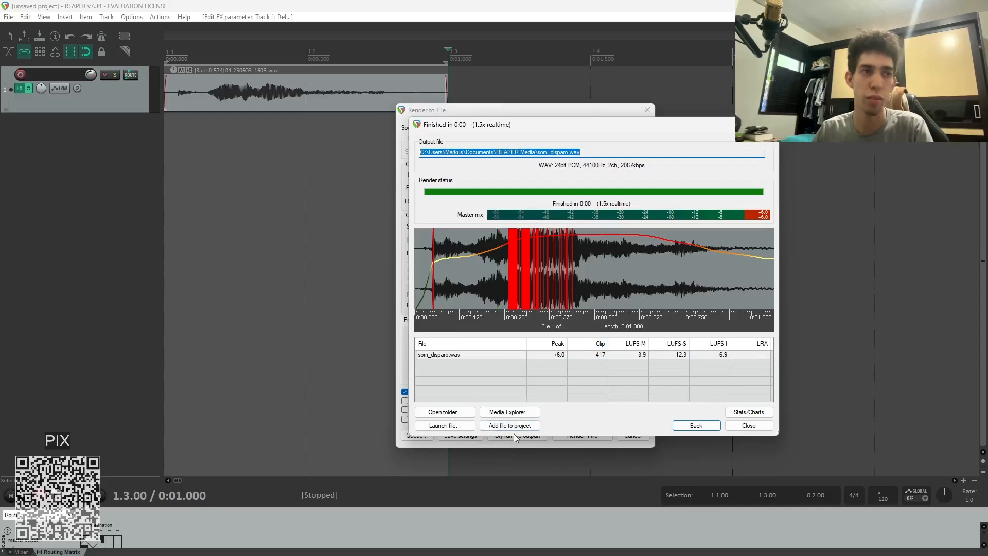
# Open the rendered file's folder, copy som_disparo.wav, and switch to the Unity editor
pyautogui.click(466, 413)
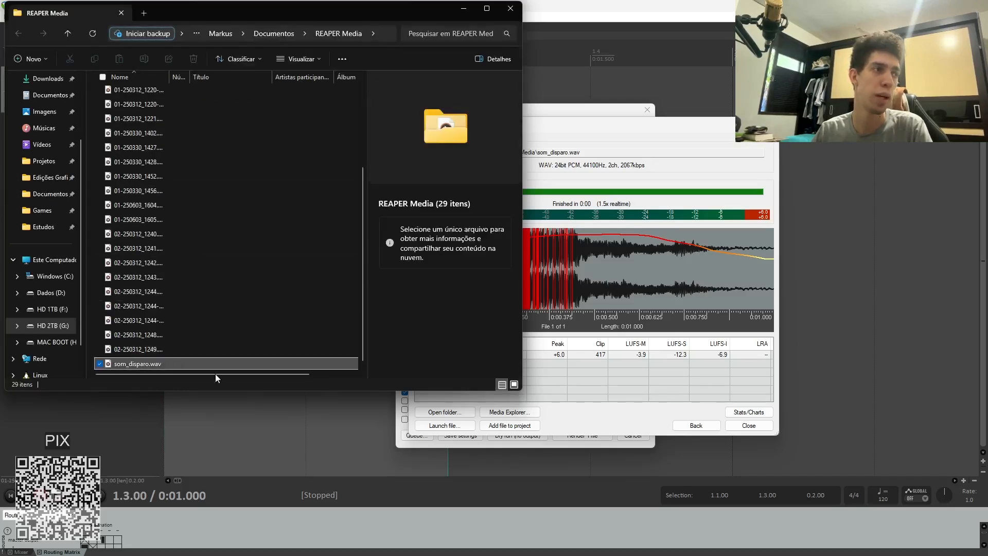
pyautogui.hotkey('ctrl', 'c')
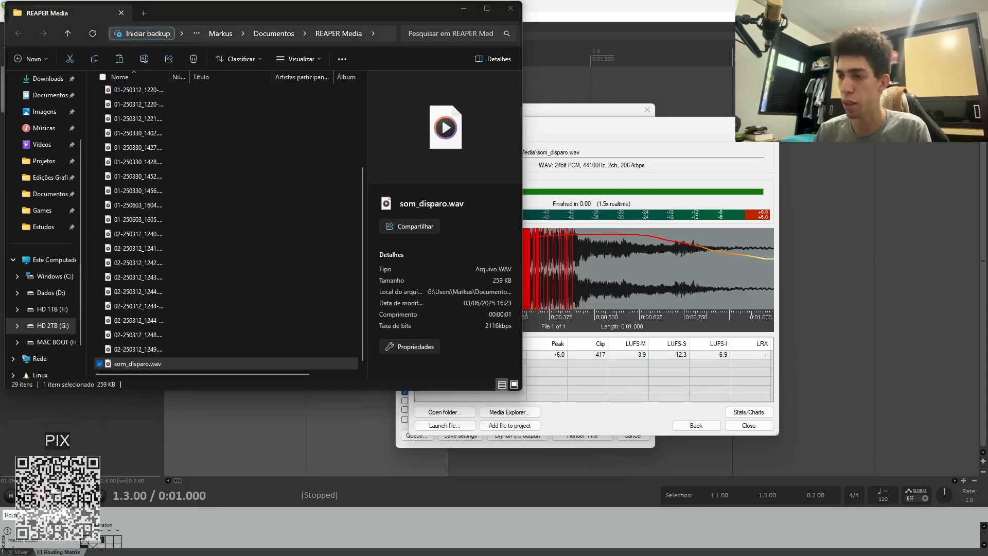
pyautogui.hotkey('alt', 'Tab')
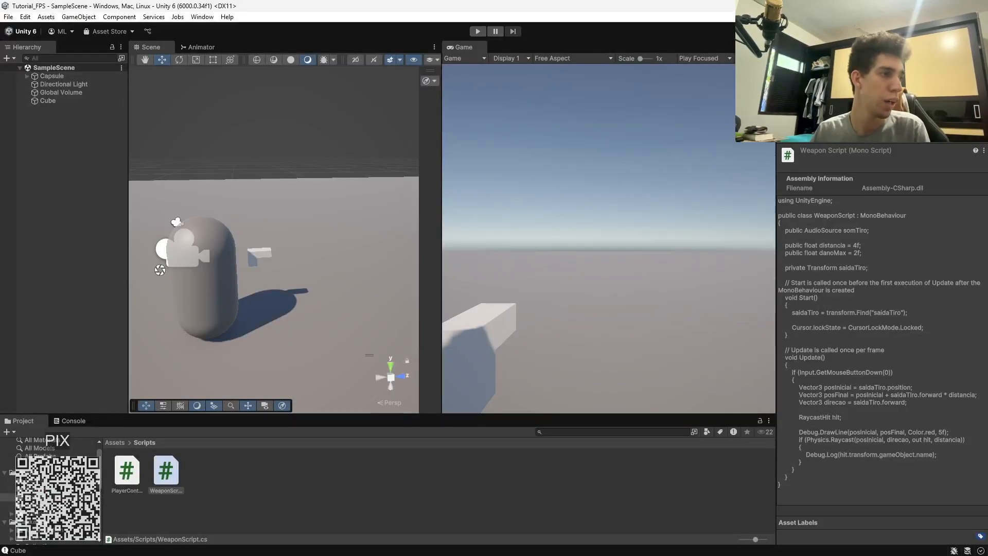
# Create a folder named Audio in the project's Assets folder
pyautogui.click(34, 473)
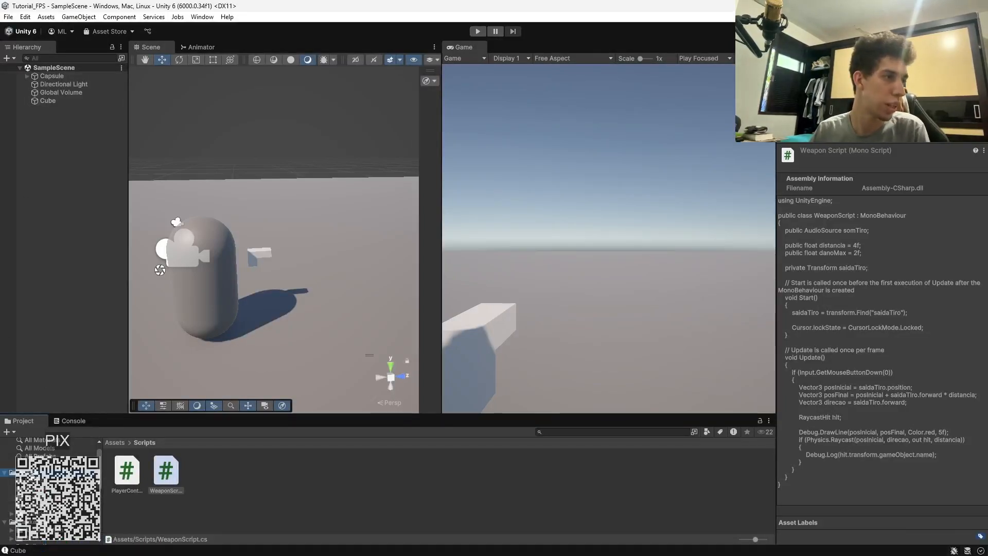
pyautogui.rightClick(256, 514)
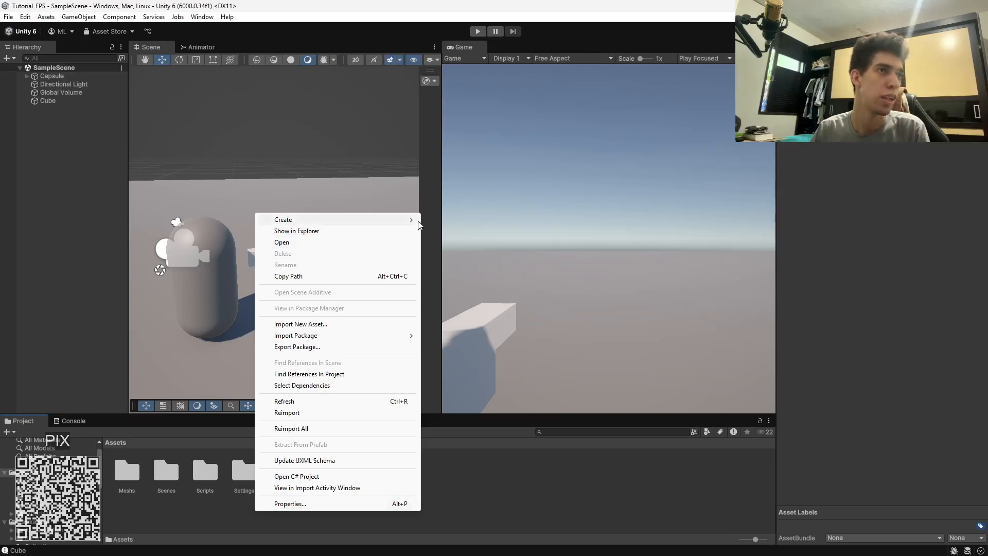
pyautogui.moveTo(414, 220)
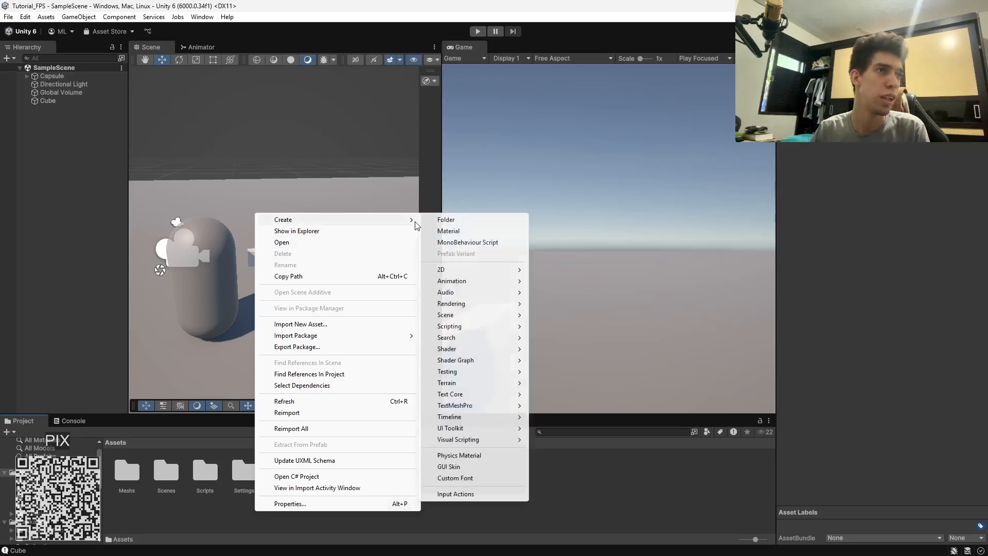
pyautogui.click(464, 220)
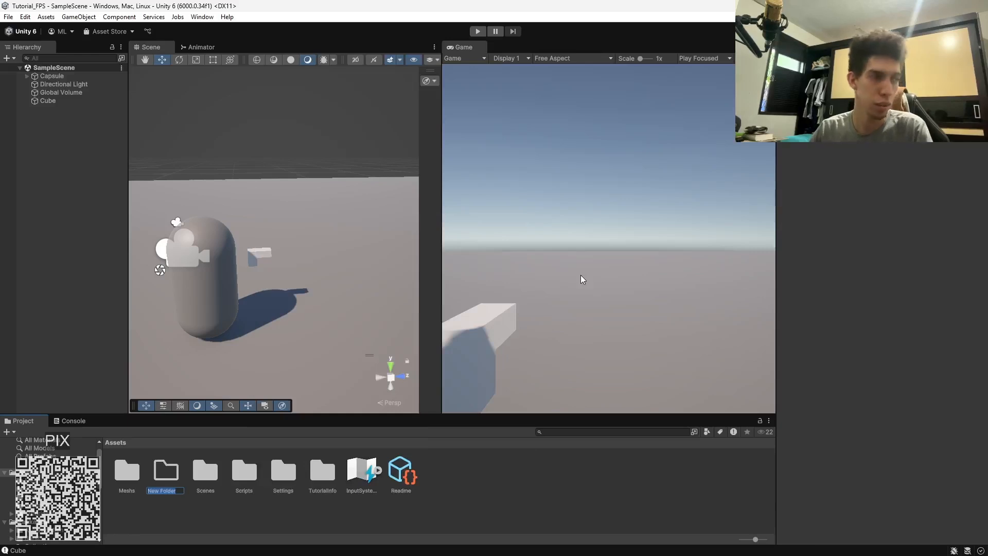
pyautogui.write('Audio')
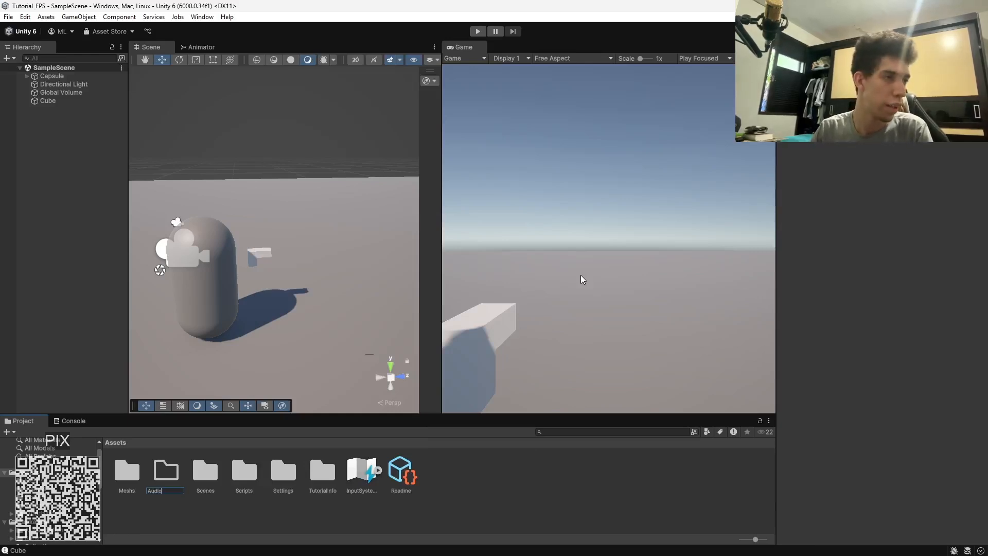
pyautogui.press('Return')
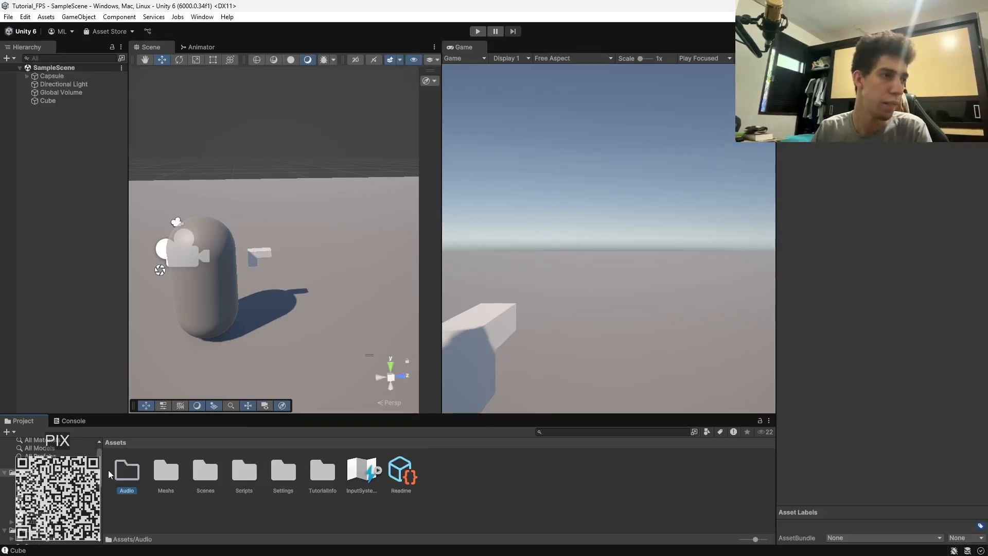
# Create a subfolder named SFX inside the Audio folder and open it
pyautogui.doubleClick(126, 471)
pyautogui.rightClick(301, 469)
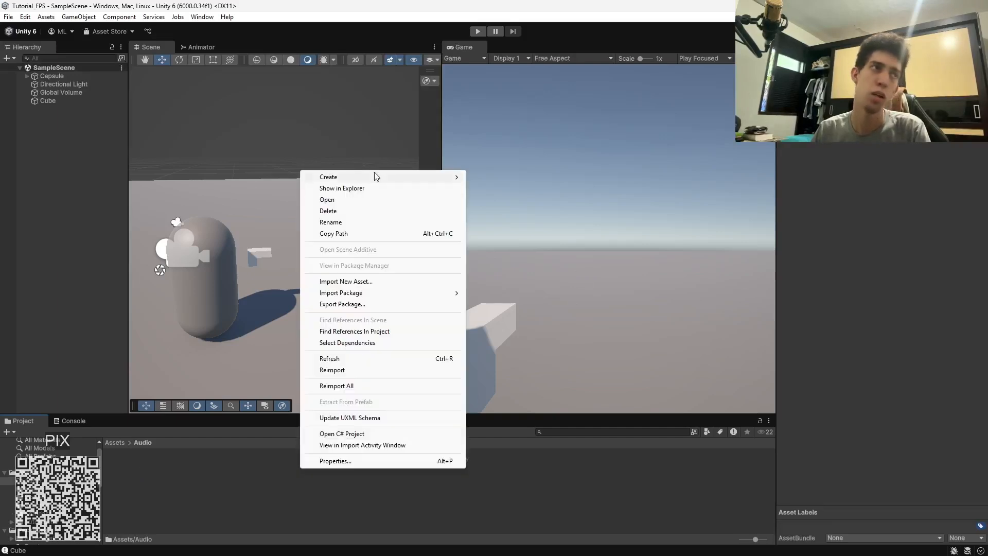
pyautogui.moveTo(374, 176)
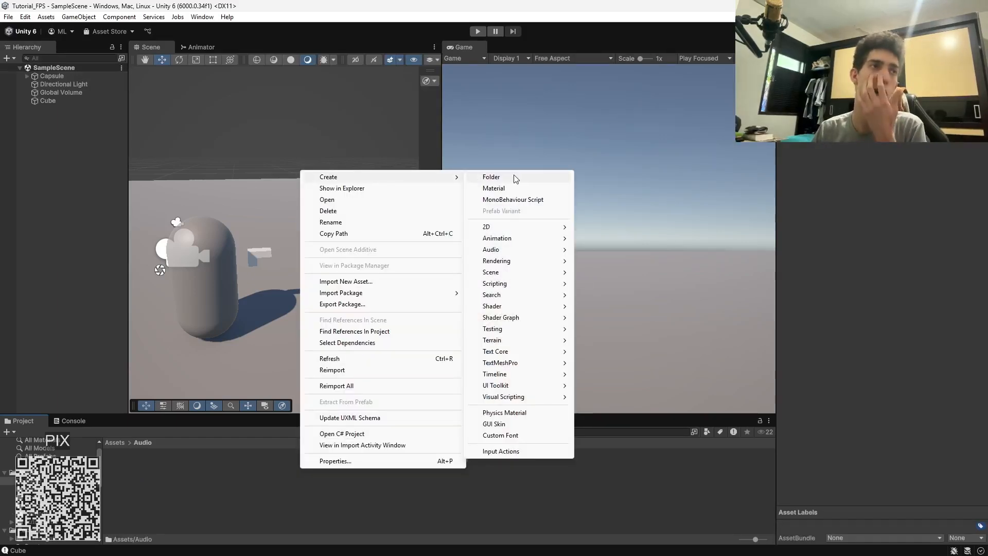
pyautogui.click(515, 178)
pyautogui.write('SFX')
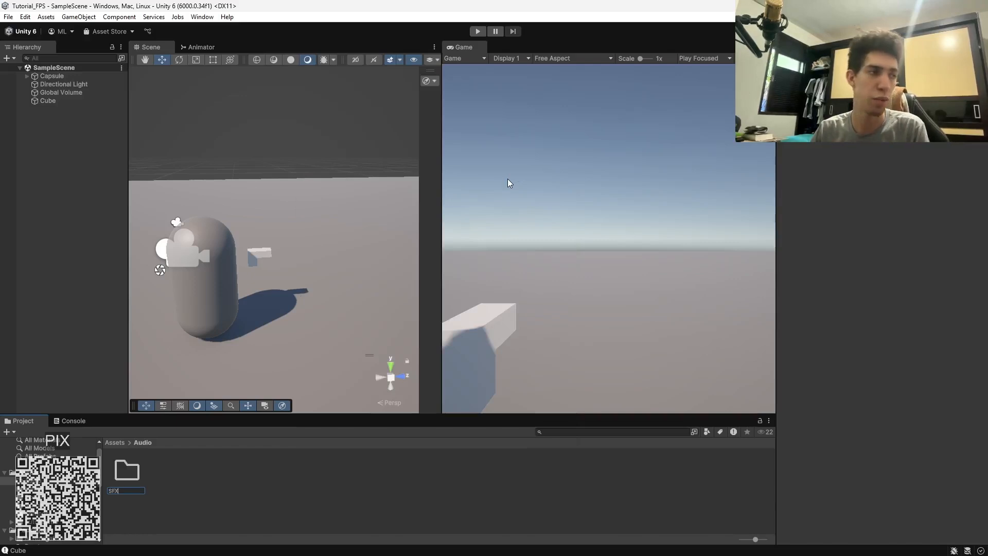
pyautogui.press('Return')
pyautogui.press('Return')
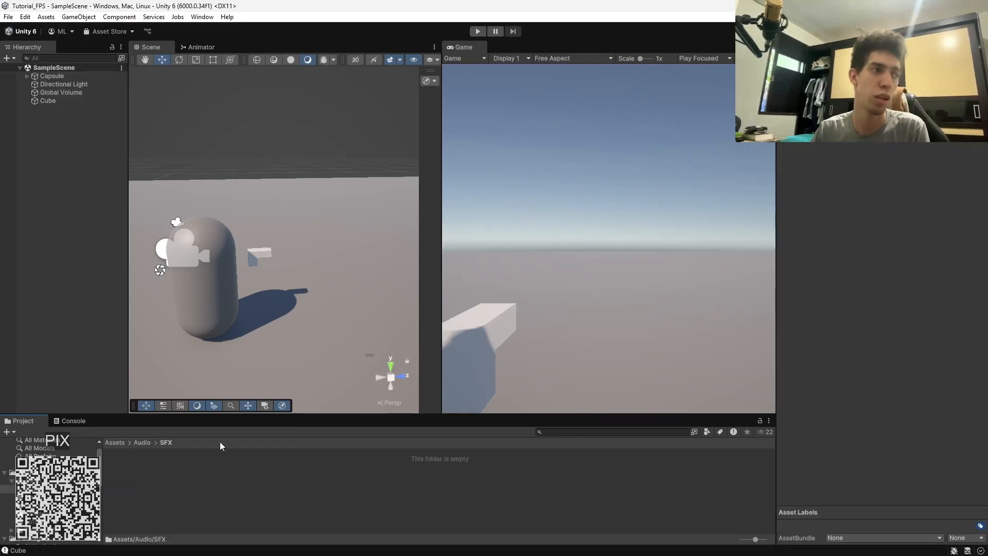
# Bring som_disparo.wav from the REAPER Media folder in File Explorer into Unity's Assets/Audio/SFX folder
pyautogui.click(202, 477)
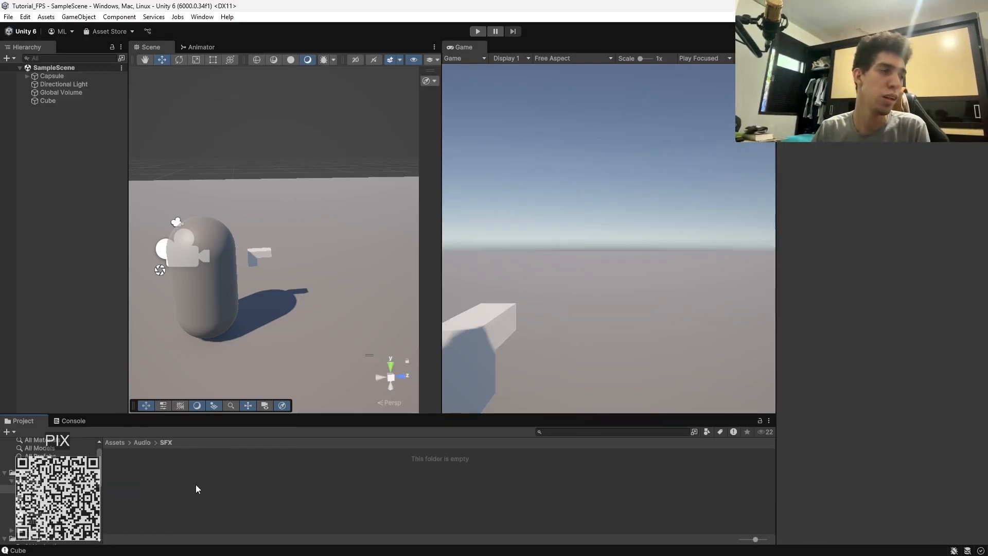
pyautogui.hotkey('alt', 'Tab')
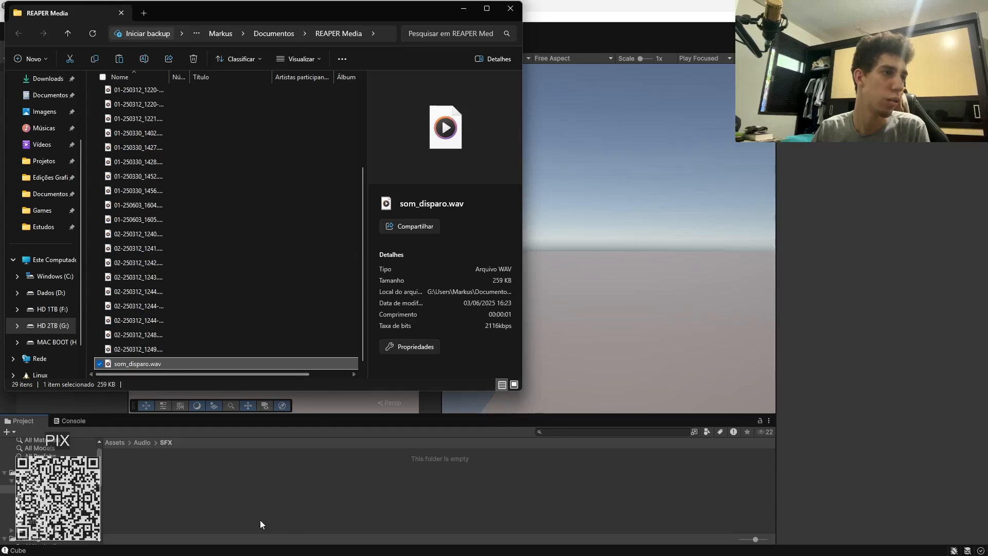
pyautogui.click(227, 499)
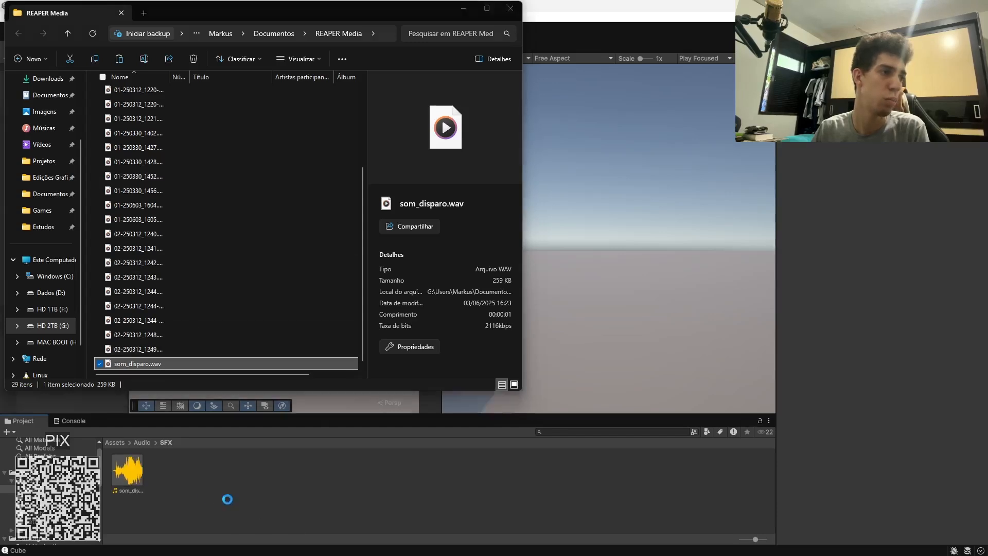
# Select the imported som_disparo clip and play its preview several times to check the sound
pyautogui.click(121, 480)
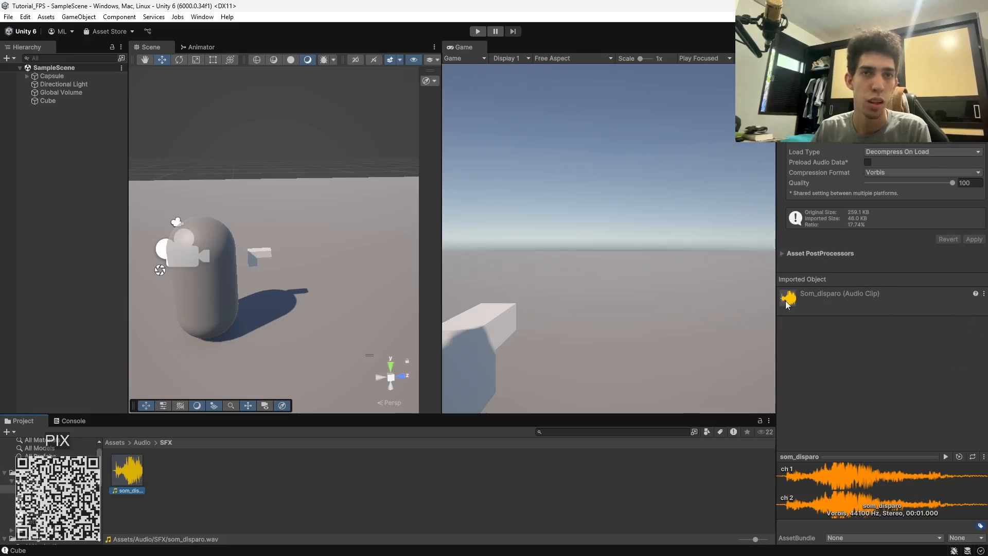
pyautogui.click(944, 457)
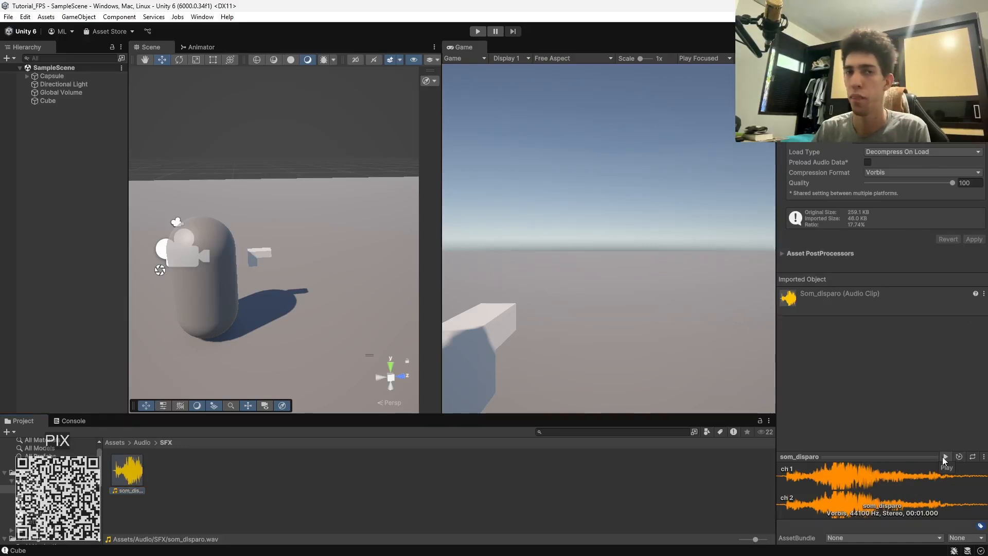
pyautogui.click(944, 457)
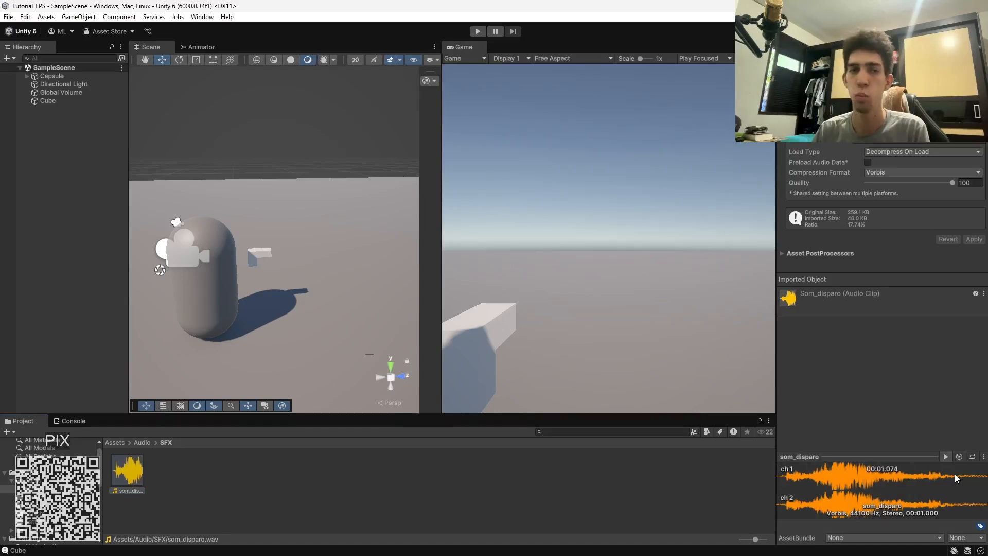
pyautogui.click(945, 456)
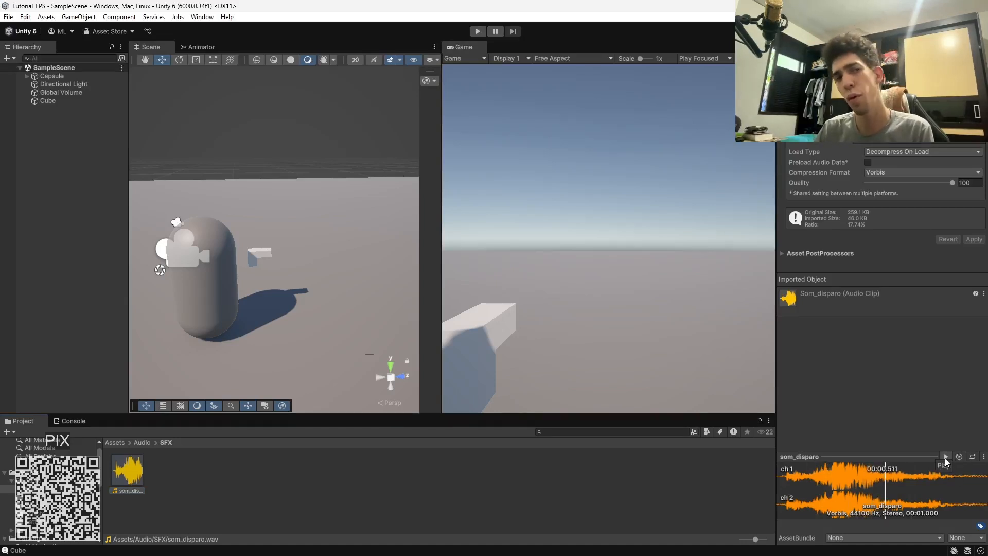
pyautogui.click(945, 457)
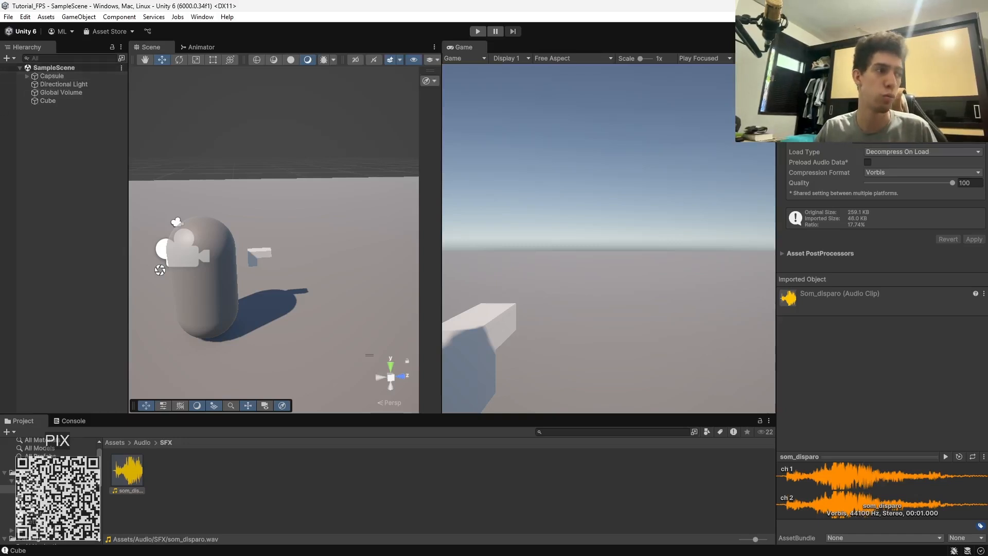
# Open WeaponScript from the Assets/Scripts folder in Visual Studio
pyautogui.click(30, 473)
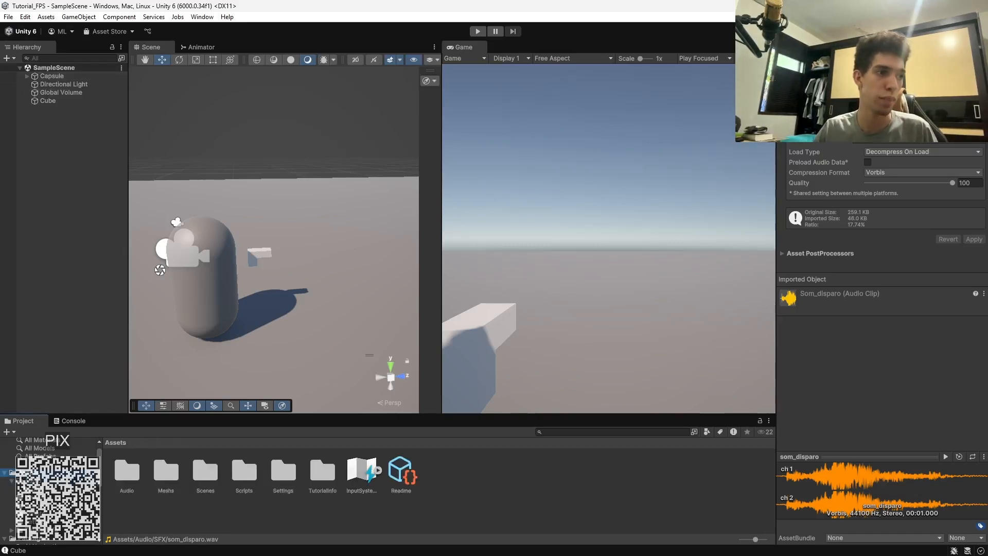
pyautogui.click(246, 474)
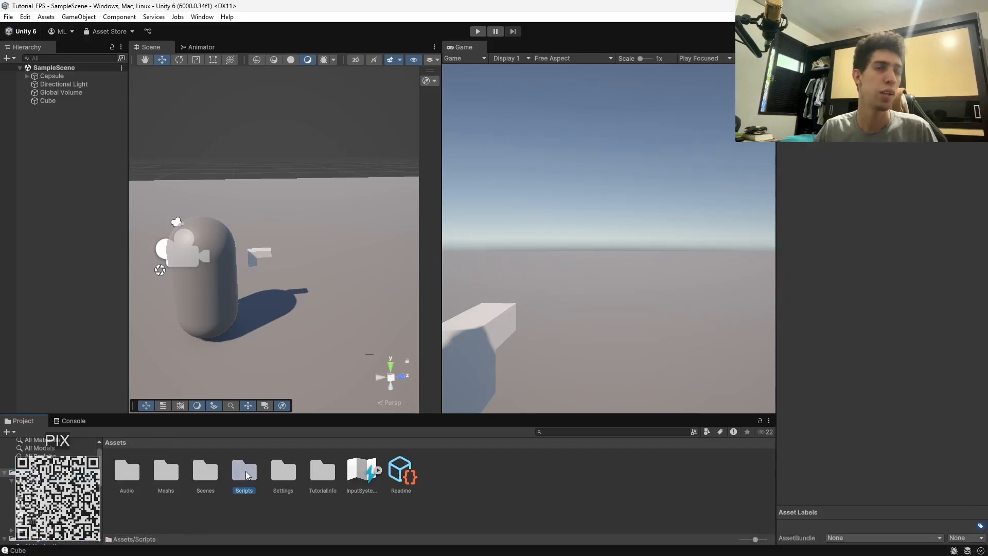
pyautogui.doubleClick(246, 473)
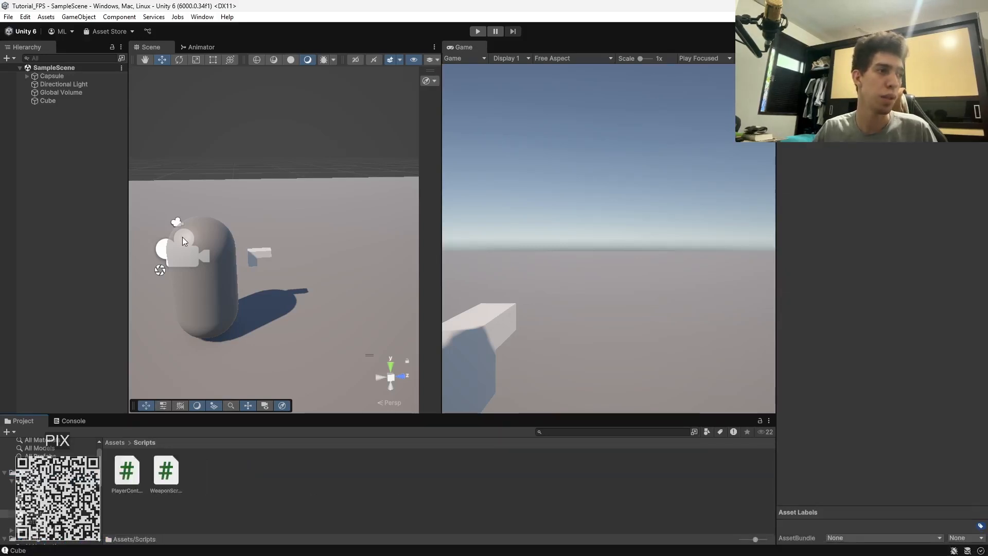
pyautogui.click(167, 471)
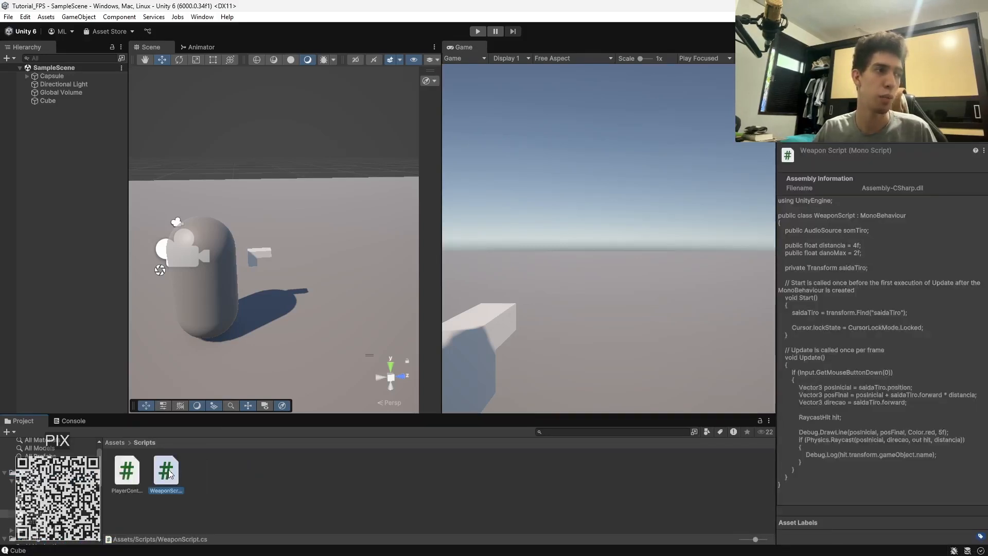
# Examine the variable declarations of the WeaponScript class, especially the public AudioSource somTiro
pyautogui.scroll(9, 432, 156)
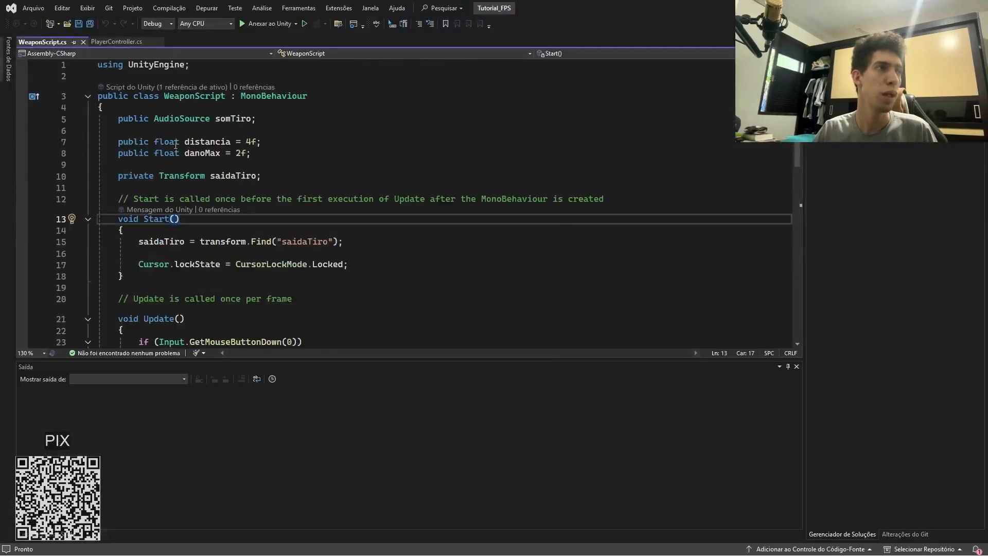
pyautogui.click(225, 178)
pyautogui.doubleClick(233, 119)
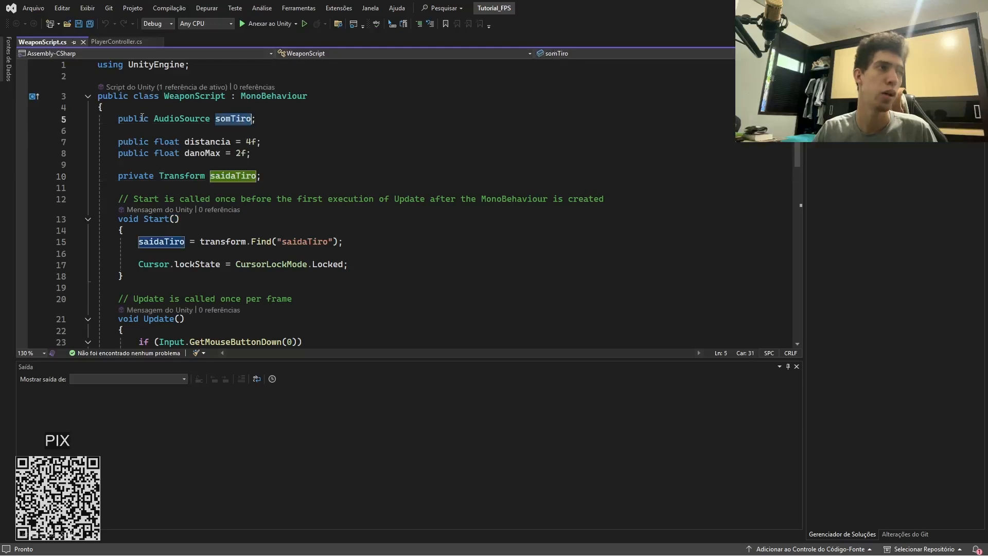
pyautogui.click(171, 119)
pyautogui.click(232, 112)
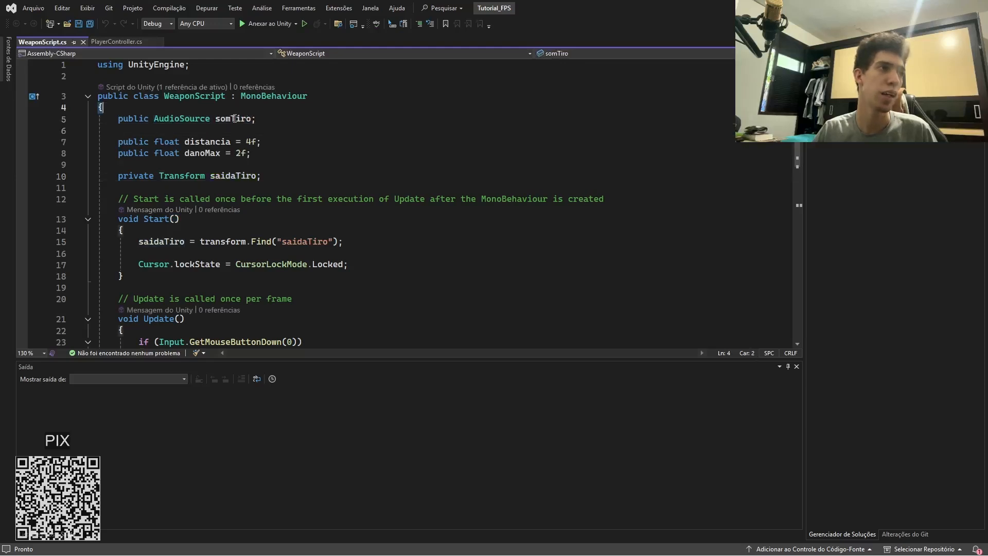
pyautogui.doubleClick(233, 119)
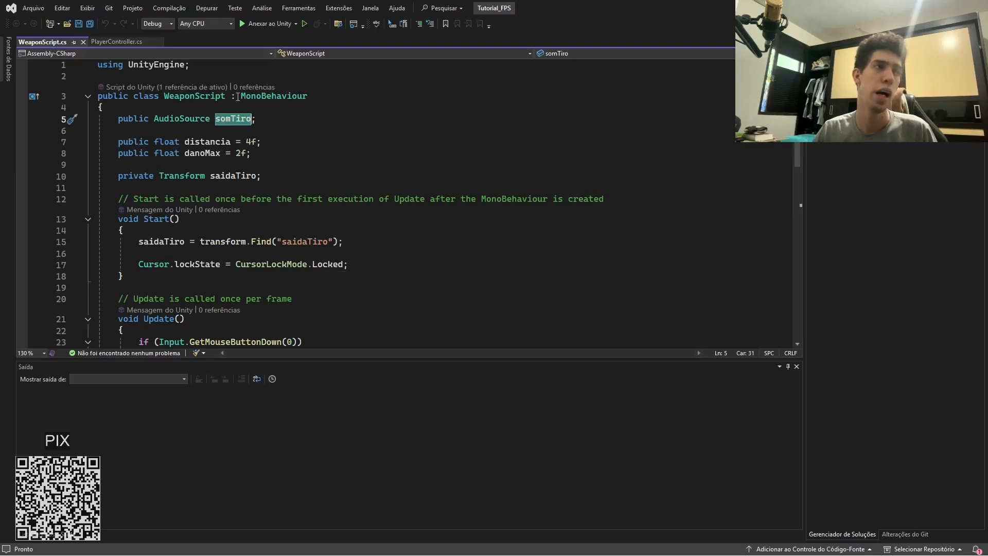
pyautogui.click(202, 119)
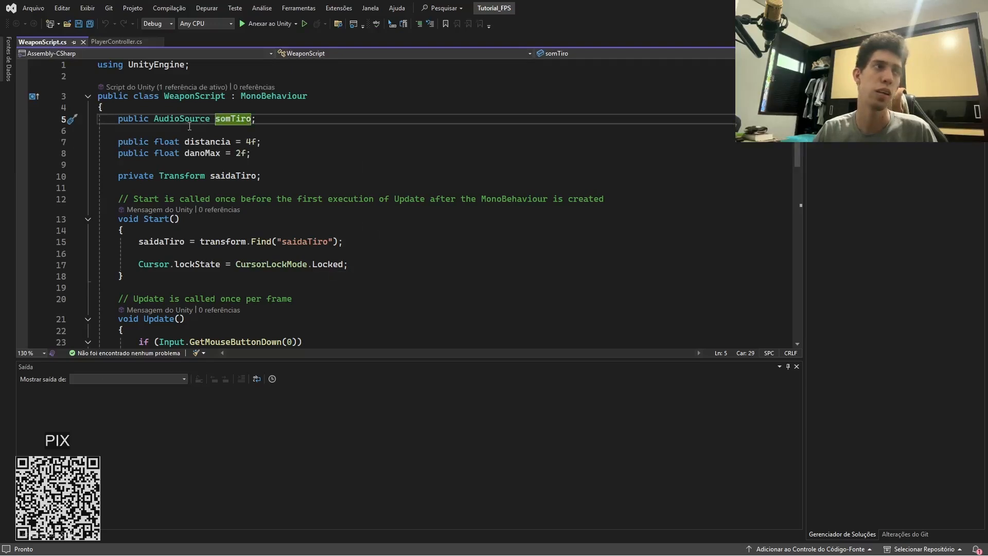
pyautogui.scroll(-2, 228, 105)
pyautogui.scroll(2, 227, 105)
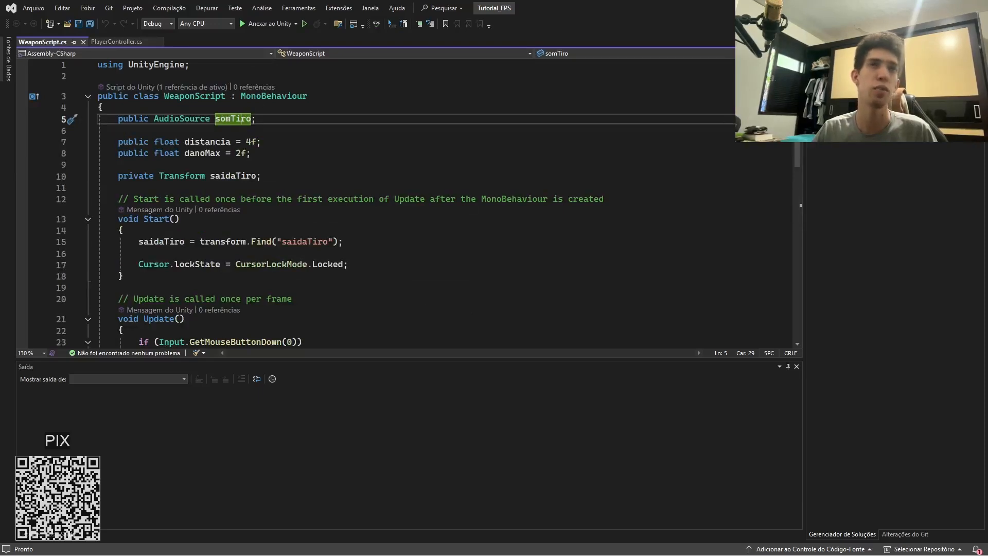
# Switch back to Unity and add an Audio Source as a child of arma_tutorial, under the Capsule's Camera
pyautogui.hotkey('alt', 'Tab')
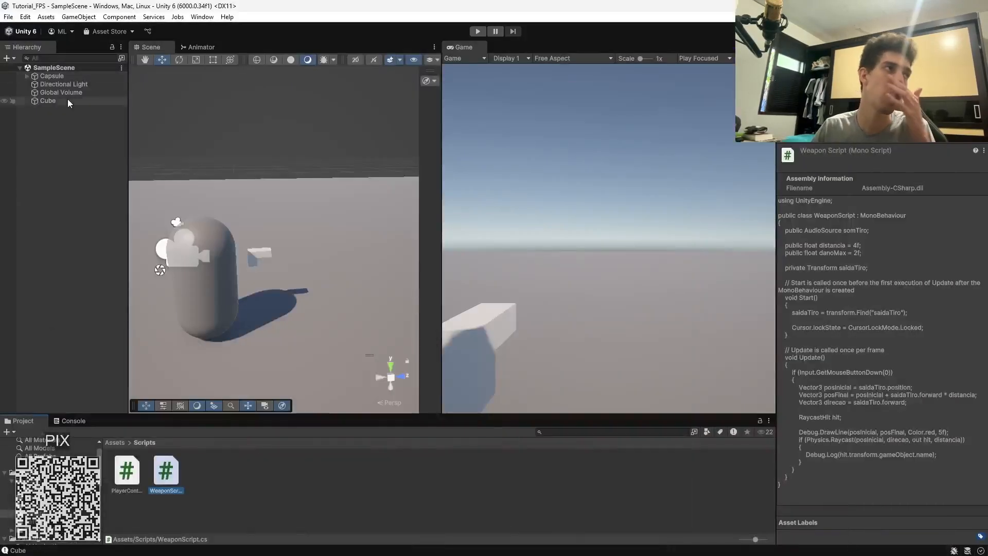
pyautogui.click(27, 76)
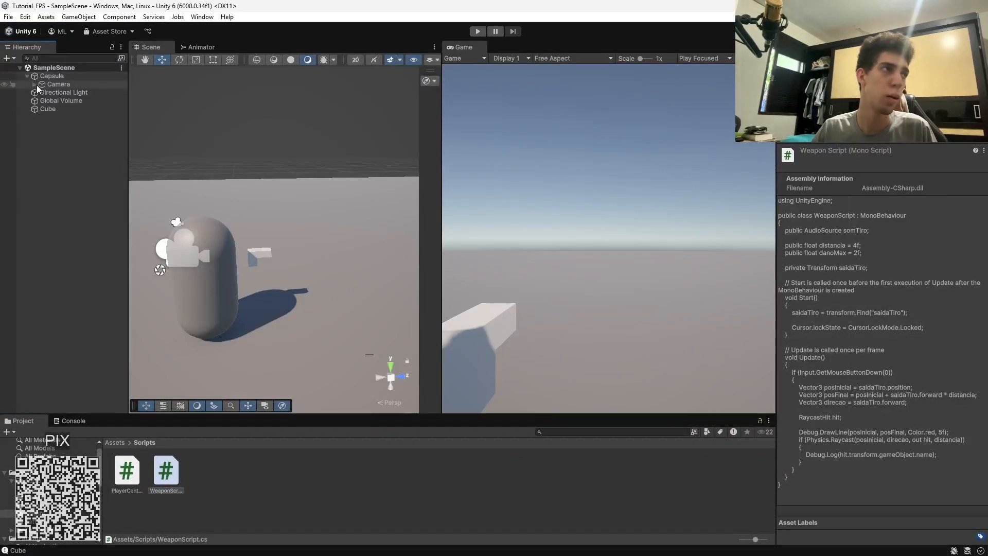
pyautogui.click(36, 84)
pyautogui.click(35, 83)
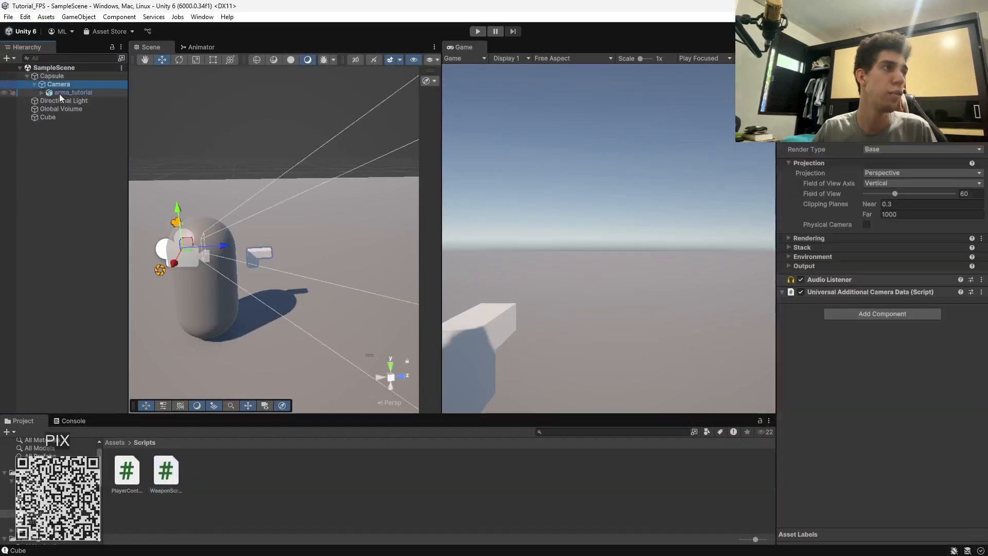
pyautogui.click(54, 92)
pyautogui.click(41, 93)
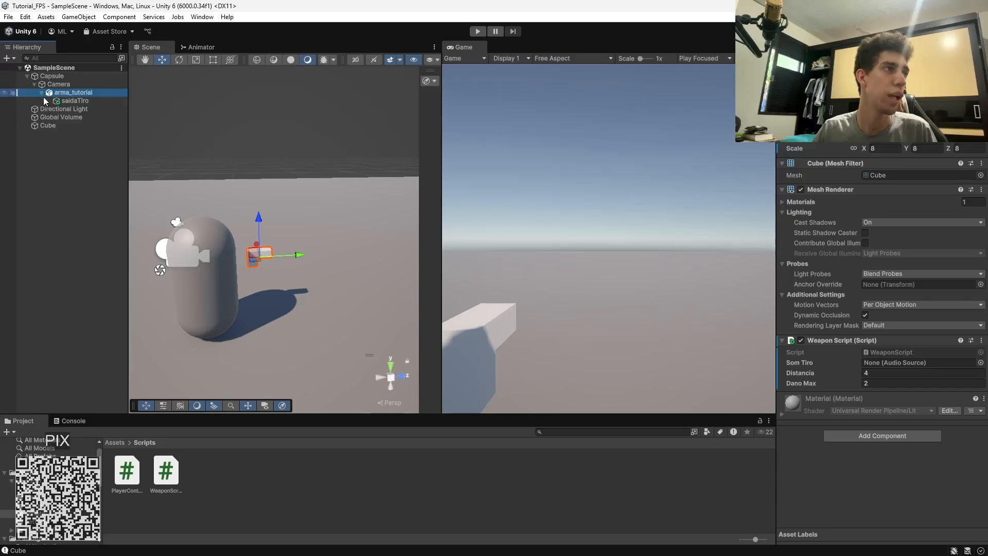
pyautogui.rightClick(72, 97)
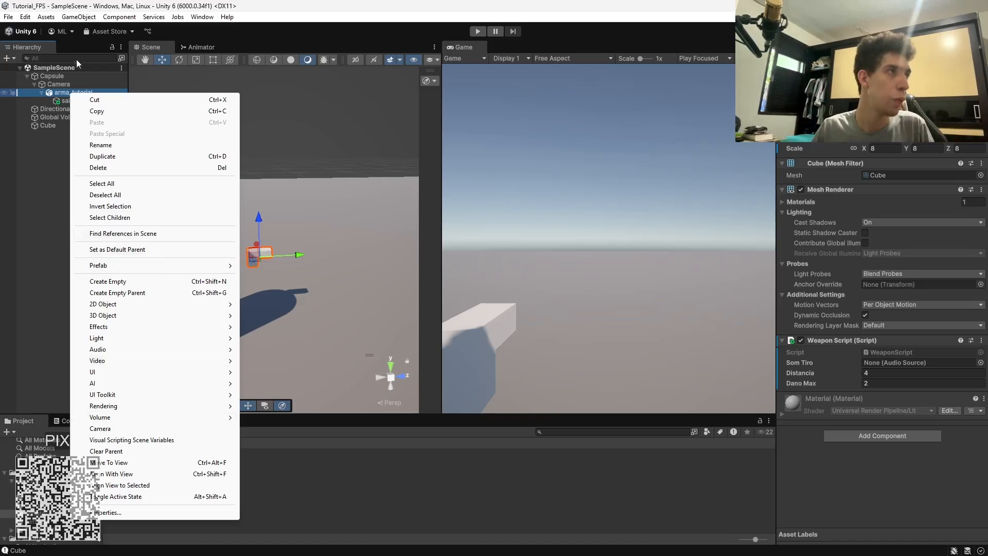
pyautogui.click(30, 153)
pyautogui.rightClick(66, 92)
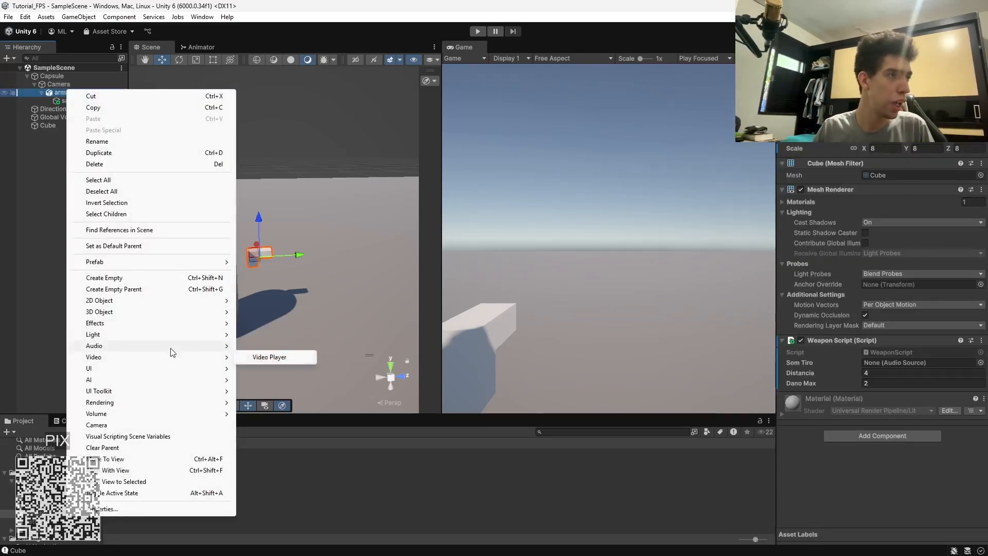
pyautogui.moveTo(170, 348)
pyautogui.click(298, 350)
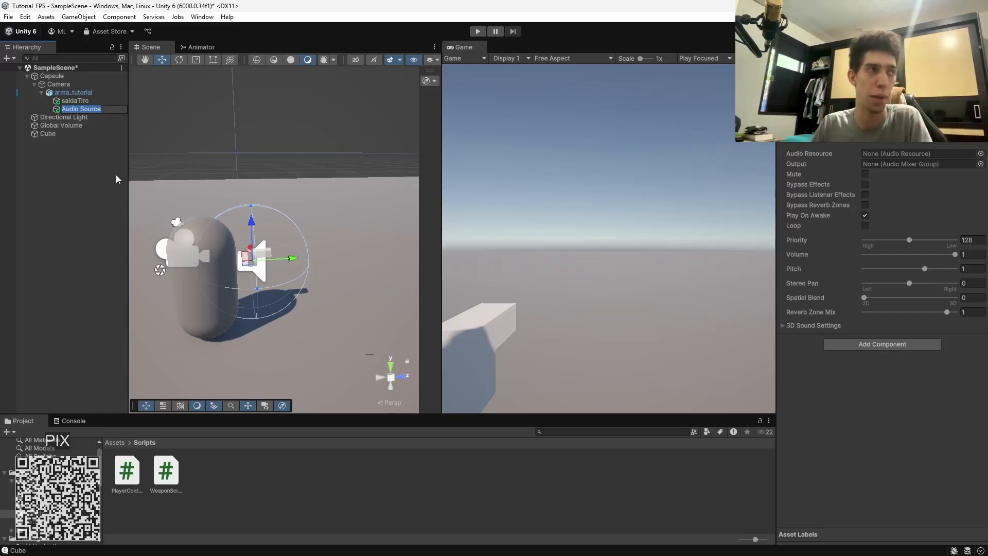
# Rename the new Audio Source as somDisparo and move it onto the weapon, at about Y 0.0562 and Z 0.0184
pyautogui.write('somD')
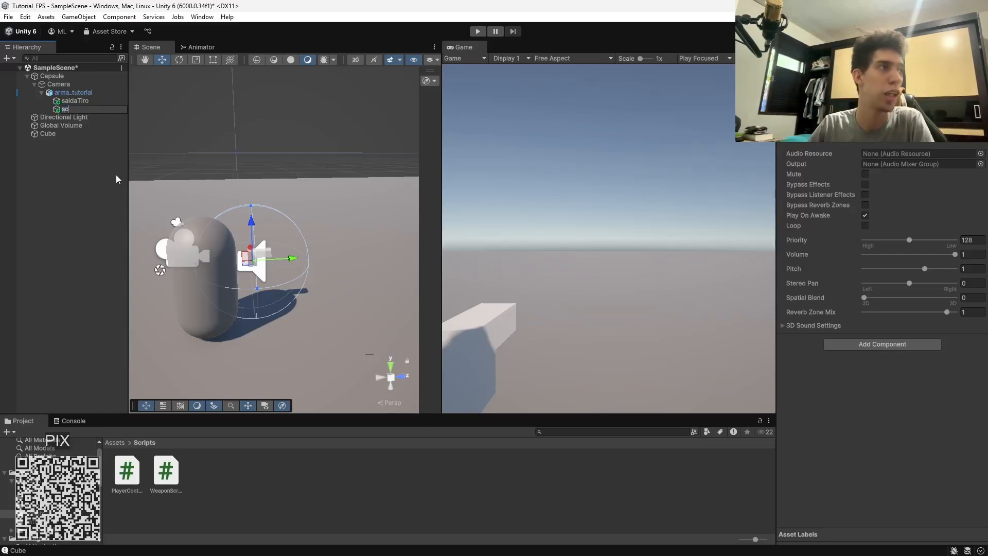
pyautogui.write('isparo')
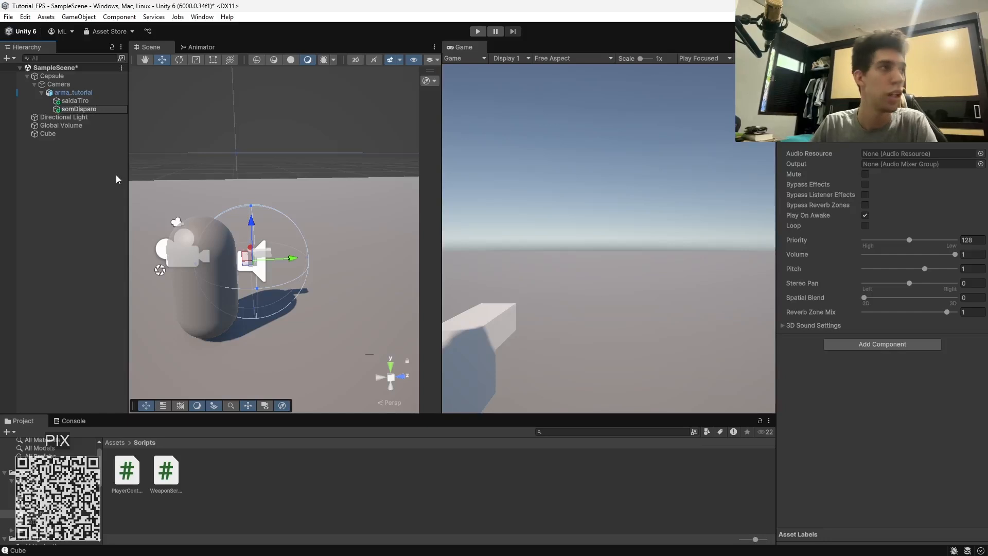
pyautogui.press('Return')
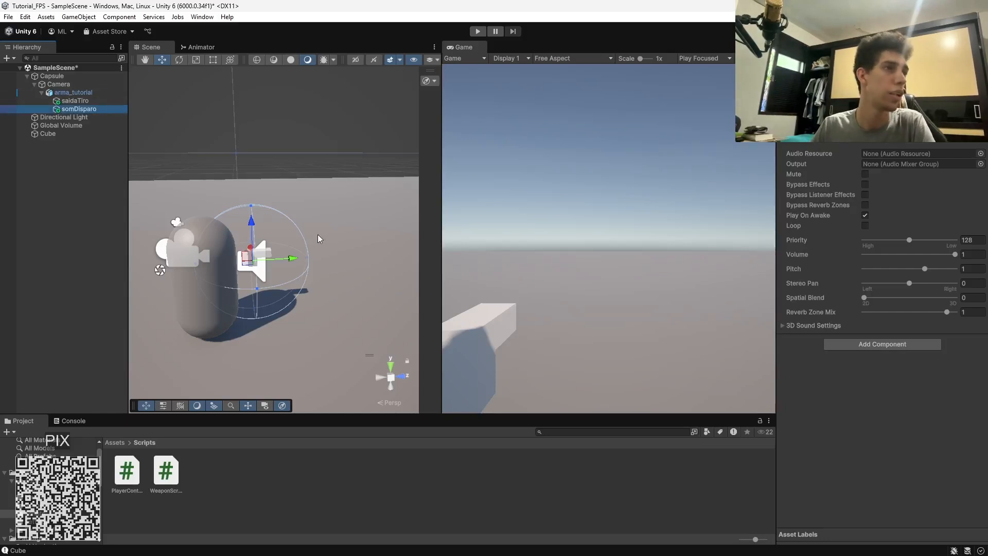
pyautogui.scroll(3, 283, 258)
pyautogui.moveTo(272, 269); pyautogui.dragTo(323, 279)
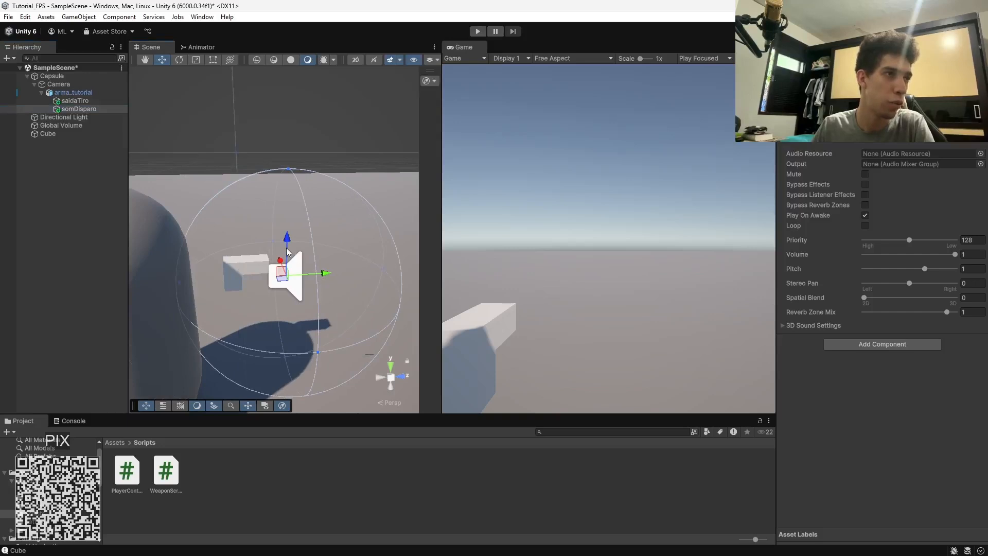
pyautogui.moveTo(288, 251); pyautogui.dragTo(288, 232)
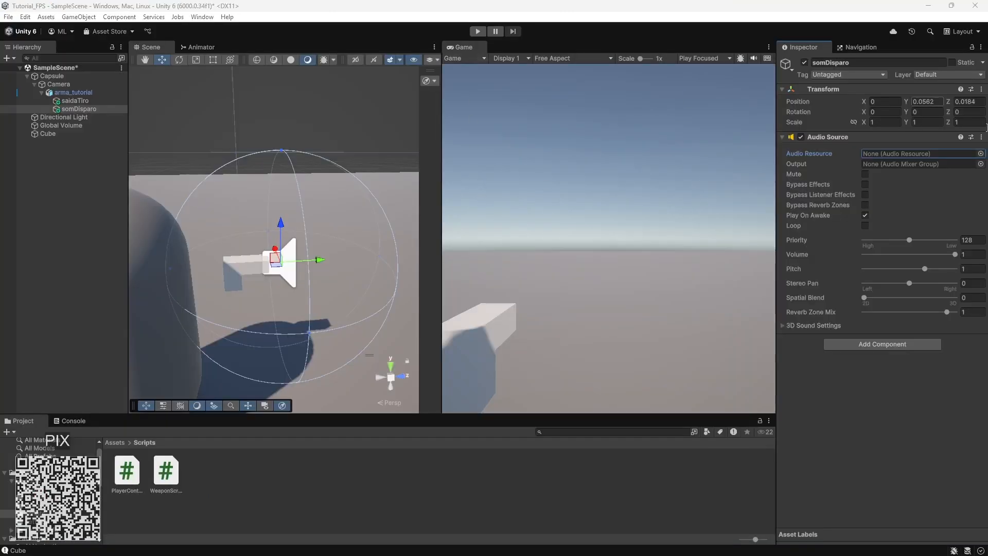
# Assign the som_disparo clip as the Audio Resource of somDisparo's Audio Source
pyautogui.click(981, 154)
pyautogui.moveTo(926, 141); pyautogui.dragTo(814, 129)
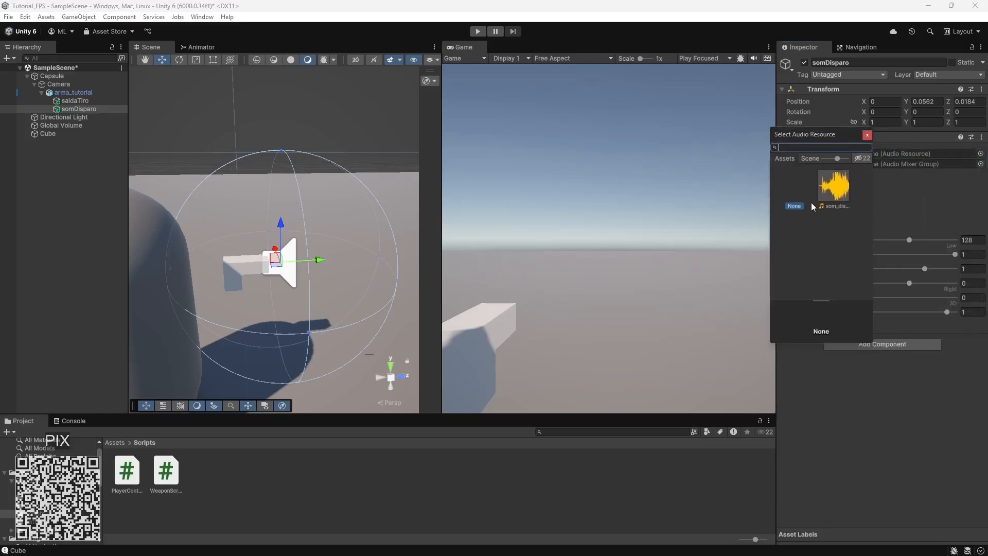
pyautogui.click(835, 198)
pyautogui.doubleClick(835, 201)
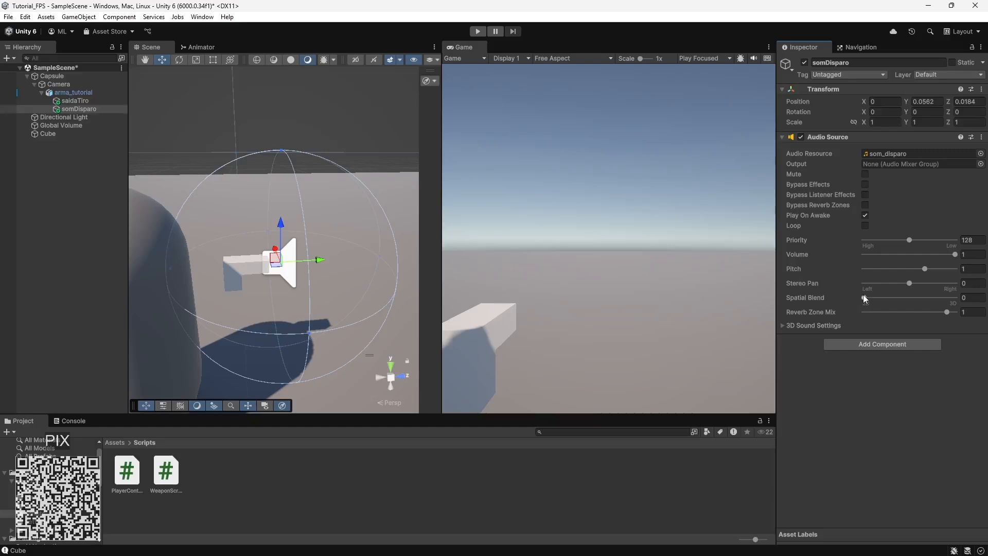
# Raise the Audio Source's Spatial Blend to about 0.842 and turn off Play On Awake
pyautogui.moveTo(864, 298); pyautogui.dragTo(913, 306)
pyautogui.moveTo(931, 311); pyautogui.dragTo(939, 312)
pyautogui.click(866, 216)
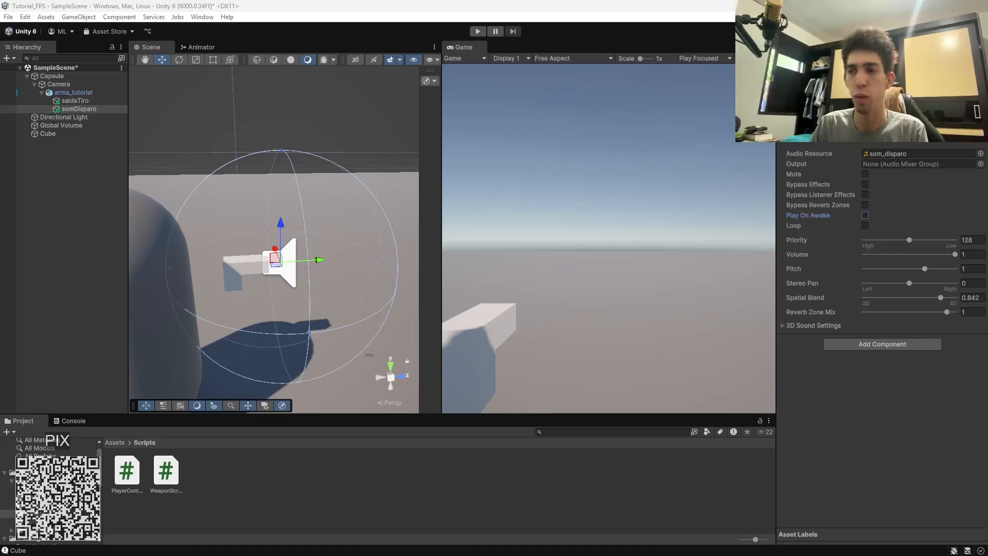
# Check the somTiro declaration in WeaponScript in Visual Studio, then the name of the somDisparo object back in Unity
pyautogui.hotkey('alt', 'Tab')
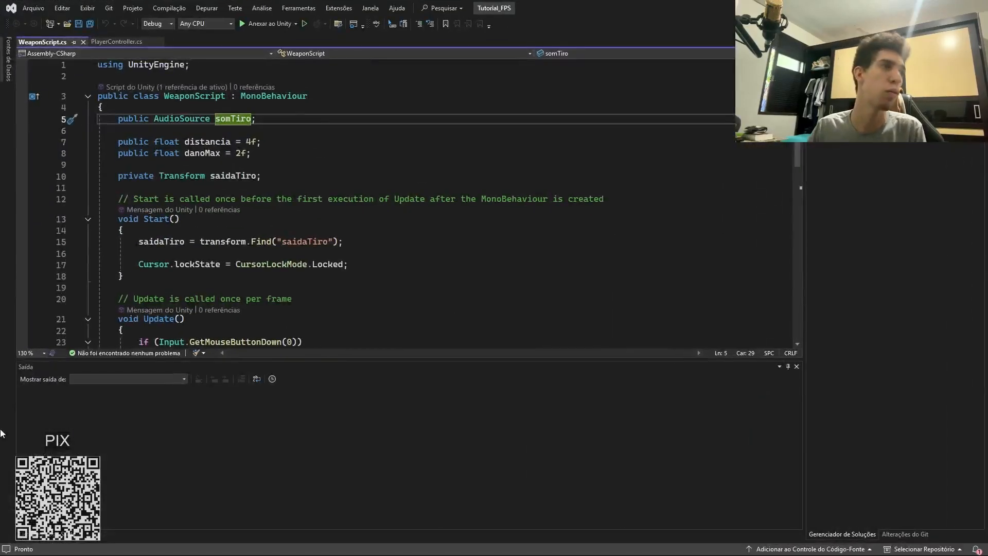
pyautogui.click(392, 153)
pyautogui.click(242, 118)
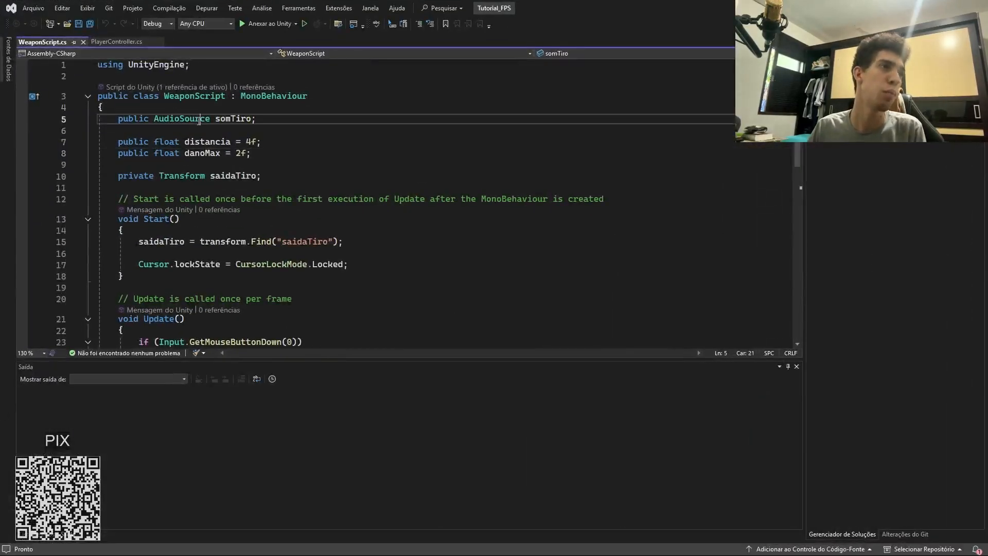
pyautogui.doubleClick(233, 118)
pyautogui.hotkey('alt', 'Tab')
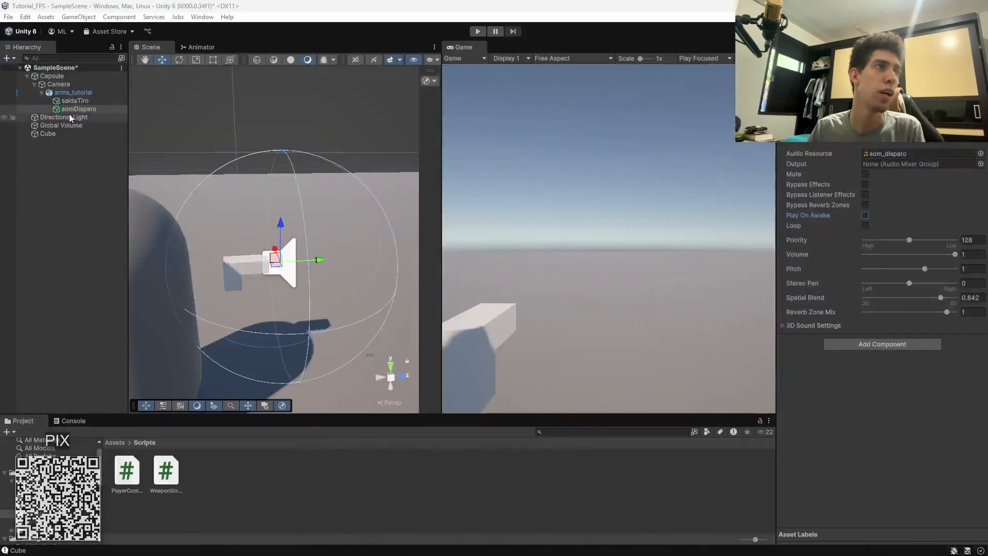
pyautogui.click(83, 110)
pyautogui.click(83, 109)
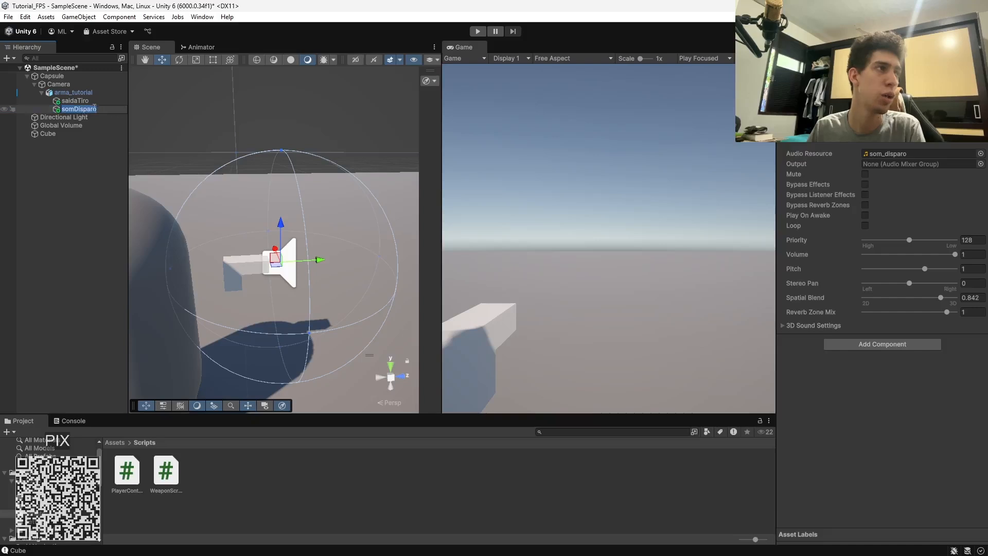
pyautogui.press('Return')
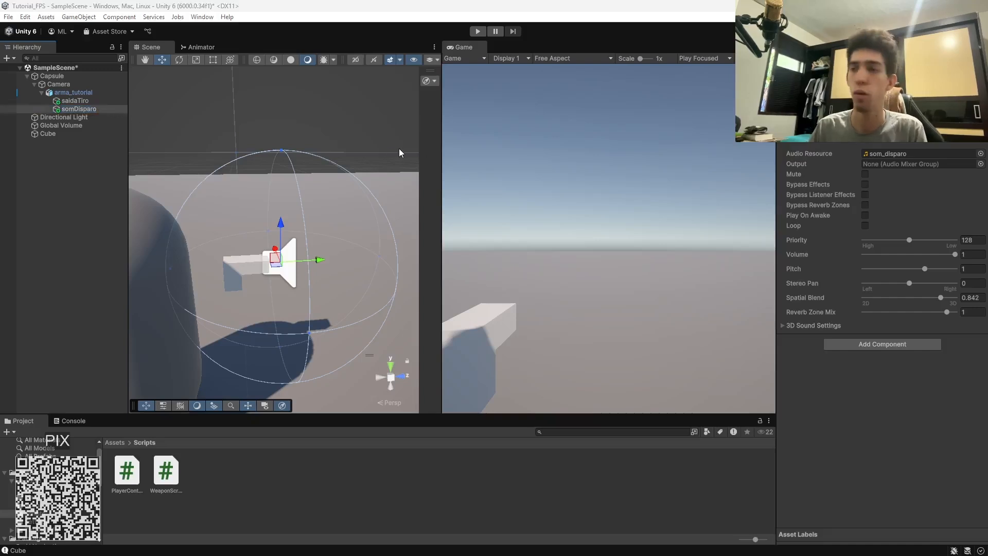
# Switch to Visual Studio and add somTiro = transform.Find("somDisparo"); below the saidaTiro assignment in Start()
pyautogui.hotkey('alt', 'Tab')
pyautogui.scroll(-2, 398, 199)
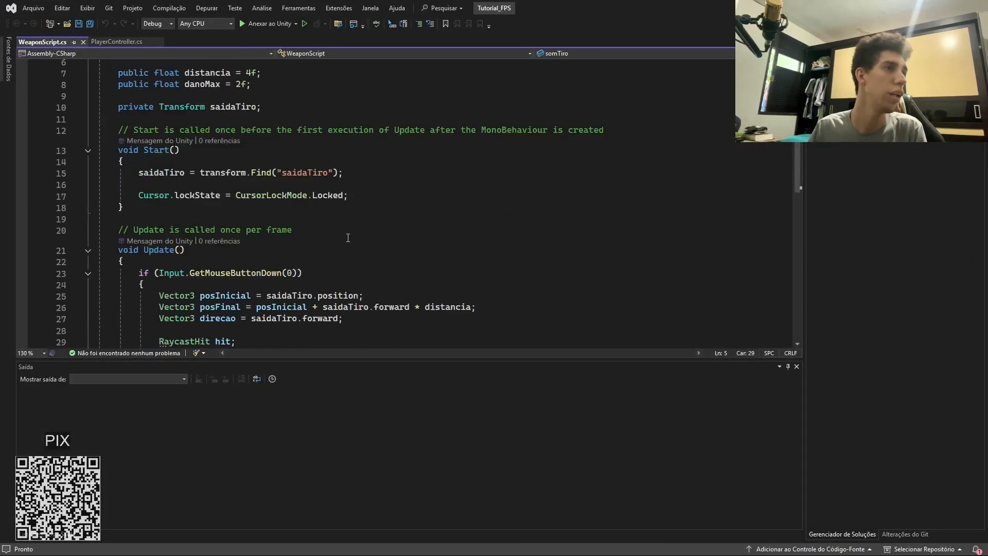
pyautogui.click(399, 199)
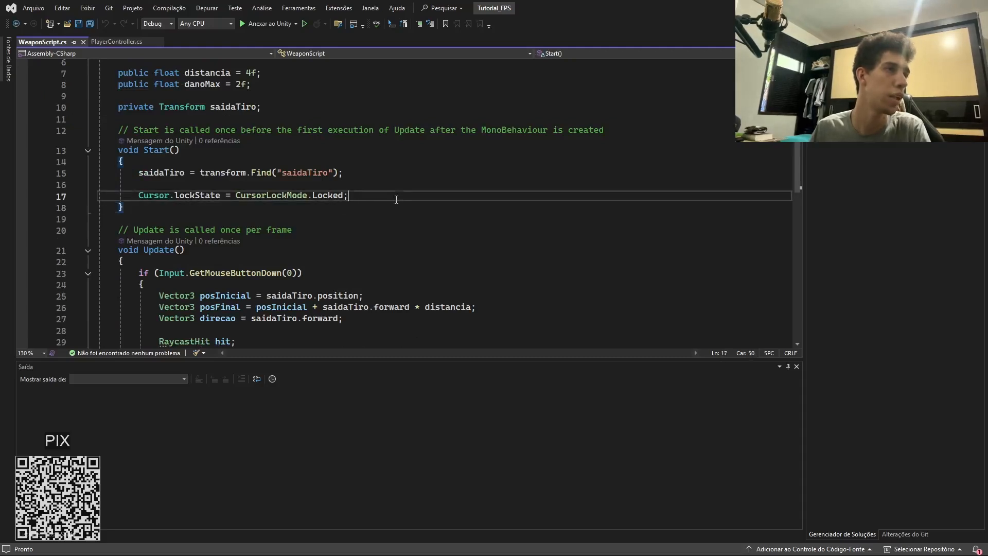
pyautogui.press('Up')
pyautogui.press('Up')
pyautogui.press('Return')
pyautogui.scroll(2, 546, 265)
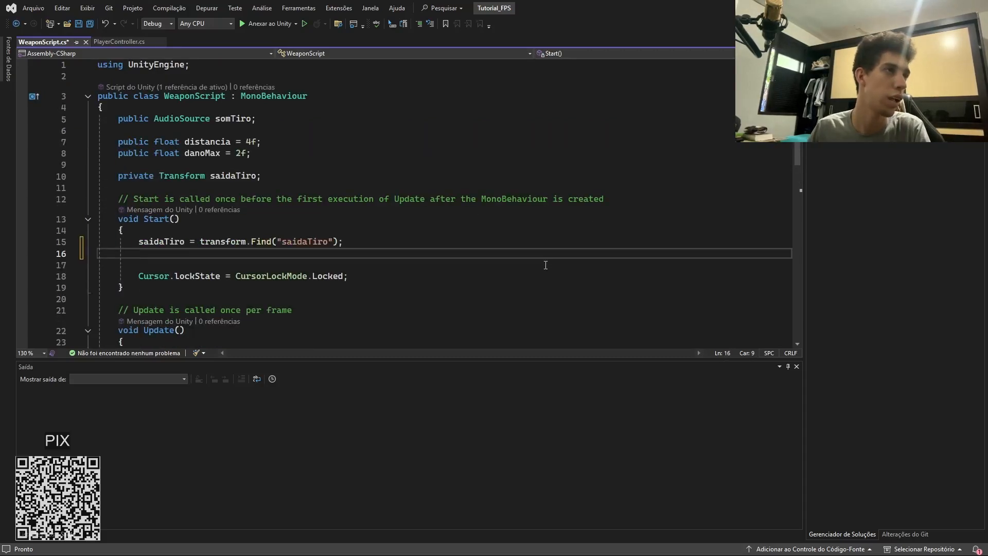
pyautogui.write('som')
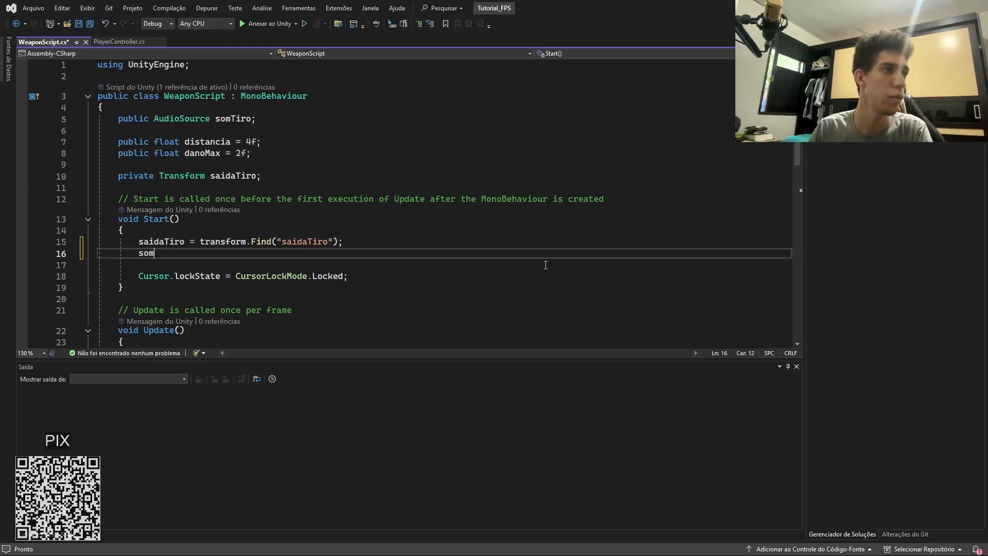
pyautogui.write('Tiro = ')
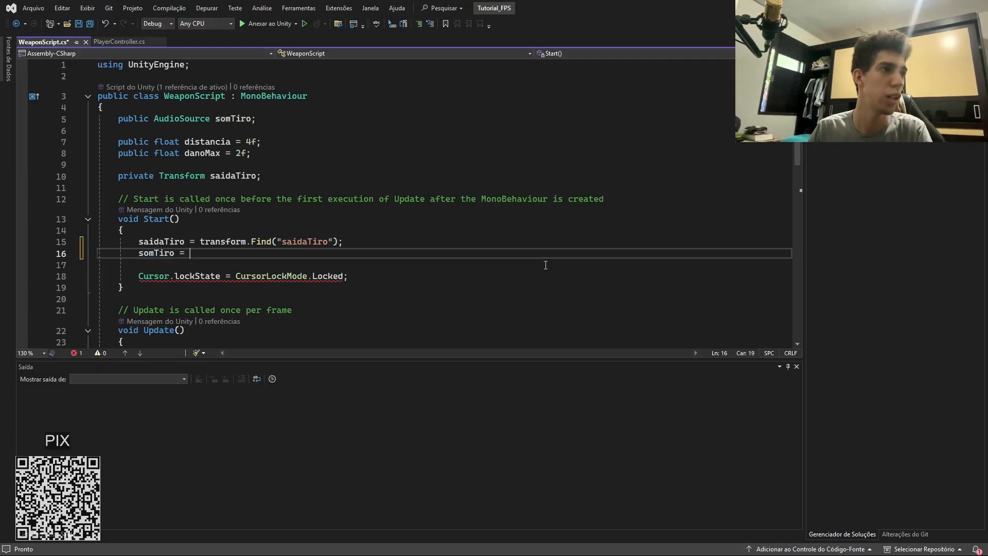
pyautogui.write('t')
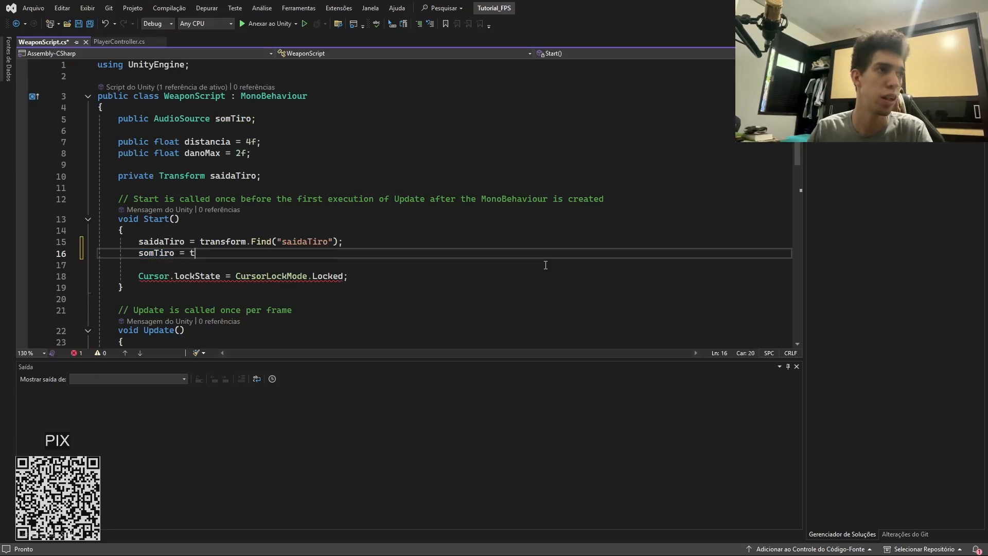
pyautogui.write('ransform.')
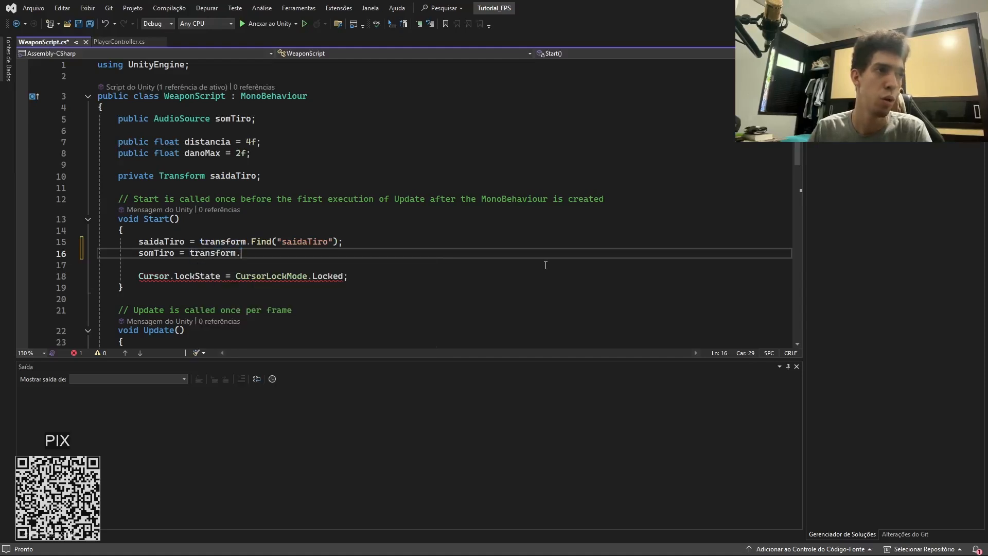
pyautogui.write('Find')
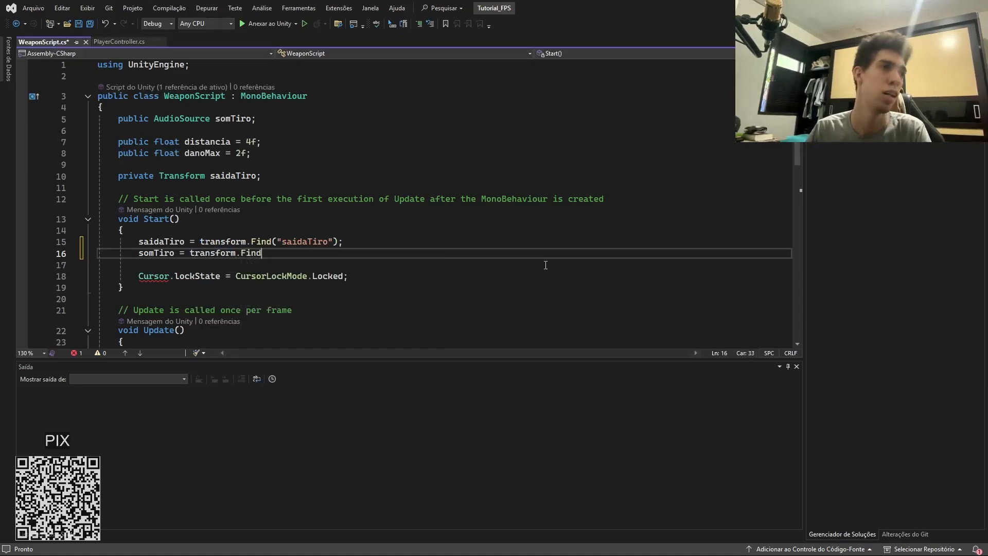
pyautogui.write('("somDisparo");')
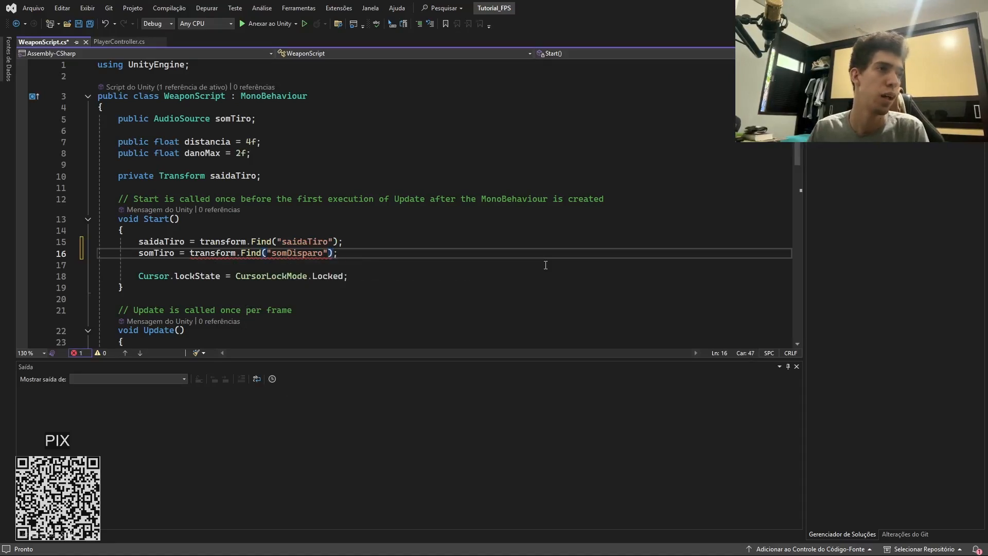
# Try to add the generic type <AudioSource> to the Find call assigned to somTiro
pyautogui.doubleClick(177, 118)
pyautogui.hotkey('ctrl', 'c')
pyautogui.click(263, 253)
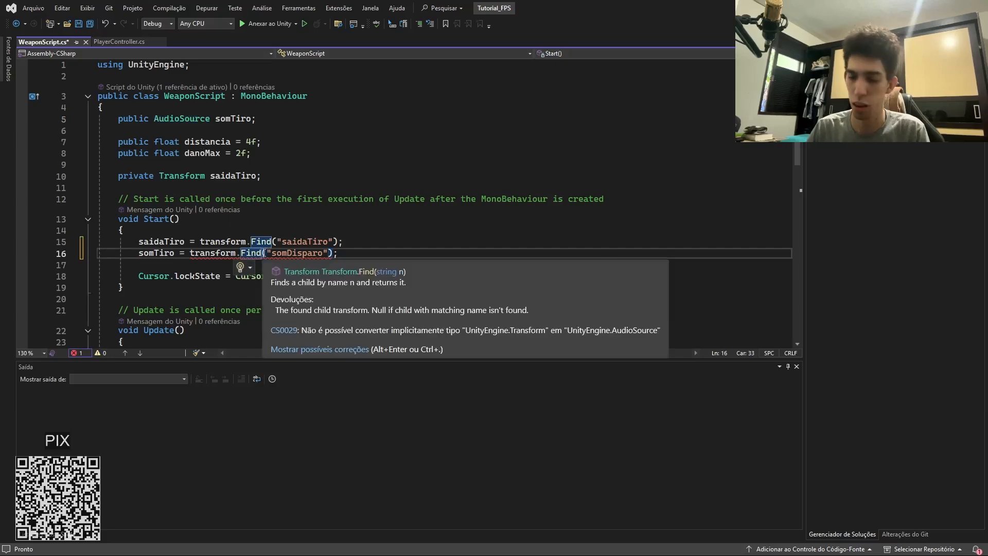
pyautogui.write('<')
pyautogui.hotkey('ctrl', 'v')
pyautogui.write('>')
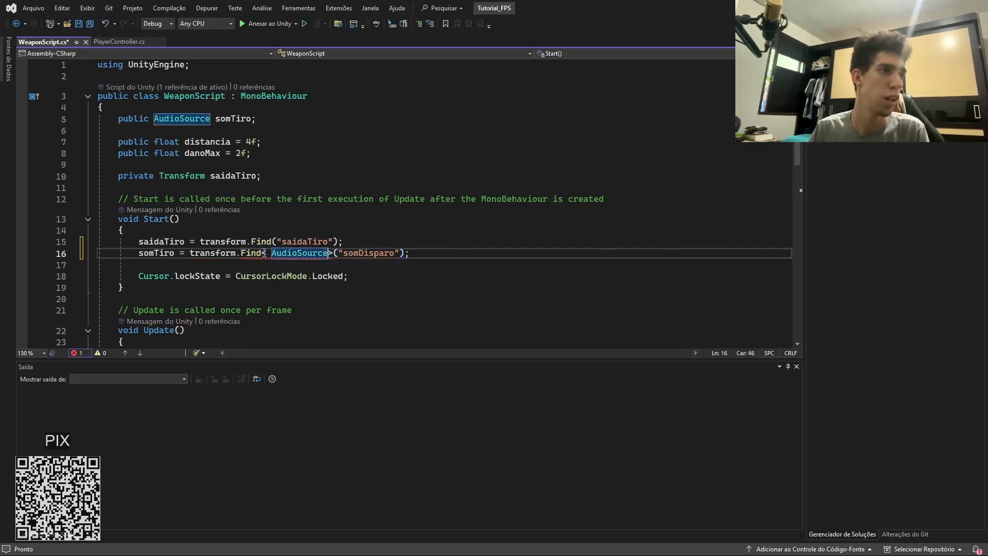
pyautogui.press('BackSpace')
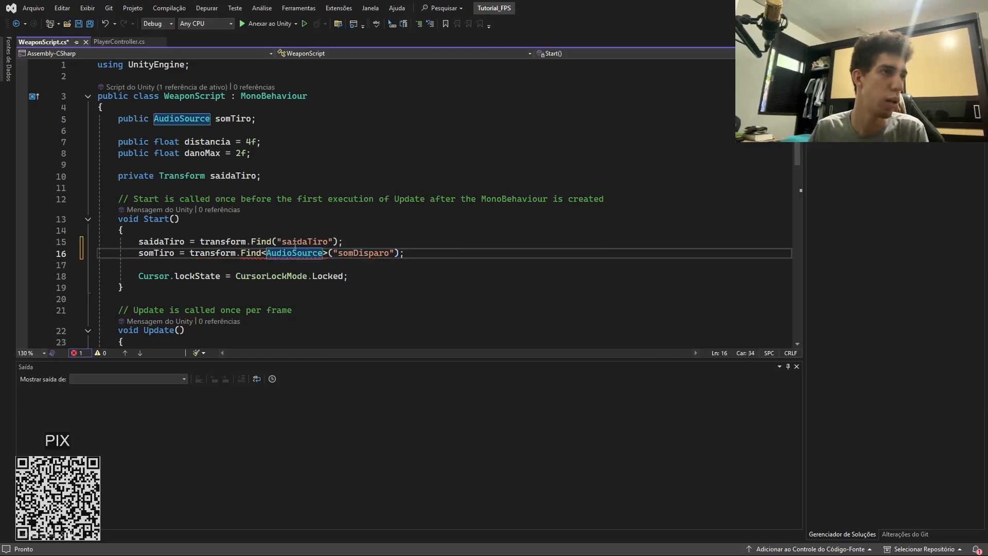
pyautogui.moveTo(258, 253)
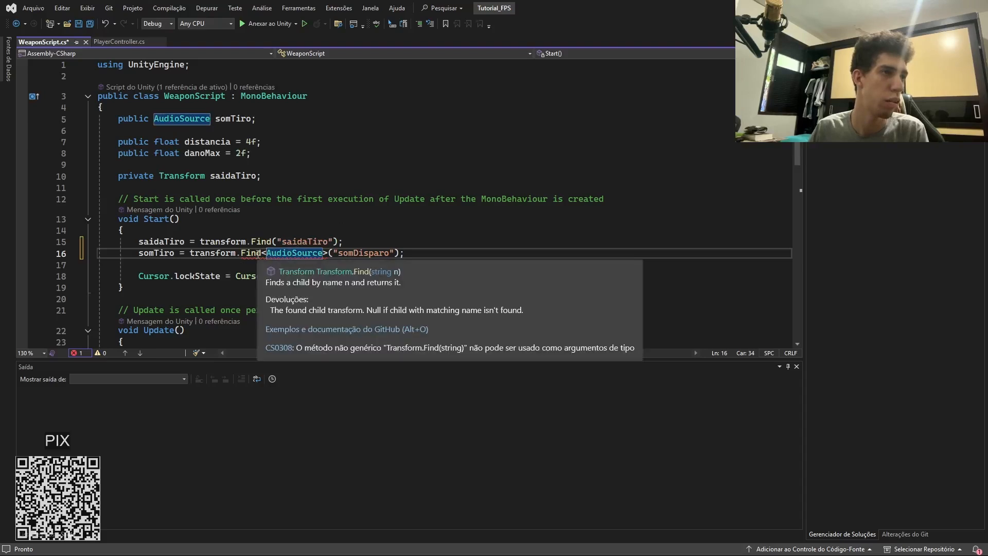
pyautogui.doubleClick(241, 253)
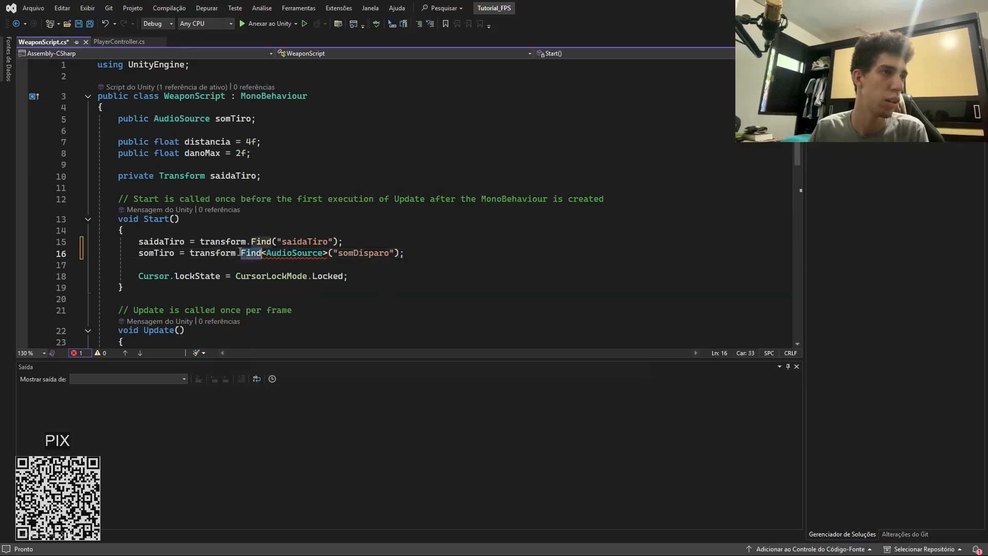
pyautogui.hotkey('shift', 'End')
pyautogui.hotkey('shift', 'Left')
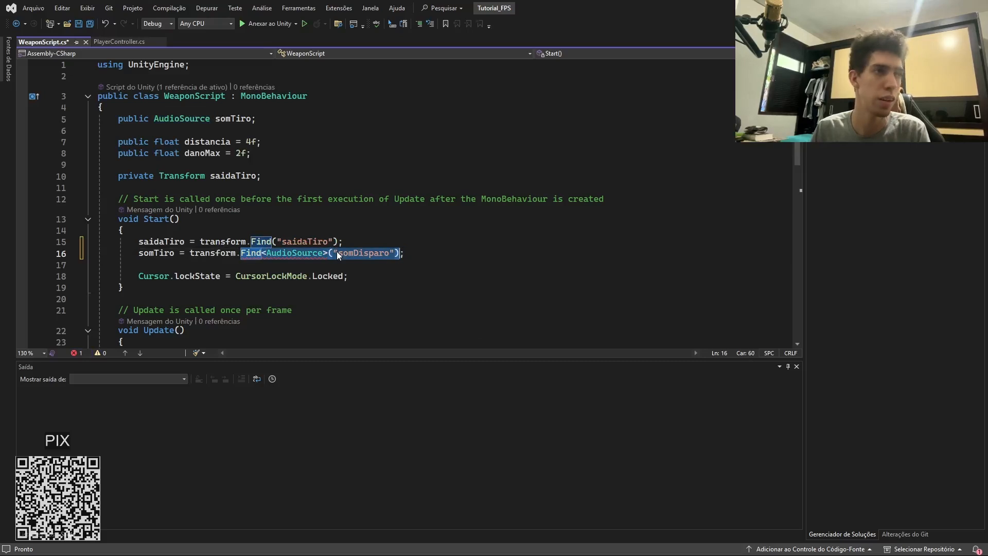
# Undo the generic type edit on the somTiro Find call
pyautogui.hotkey('ctrl', 'z')
pyautogui.hotkey('ctrl', 'z')
pyautogui.hotkey('ctrl', 'z')
pyautogui.hotkey('ctrl', 'z')
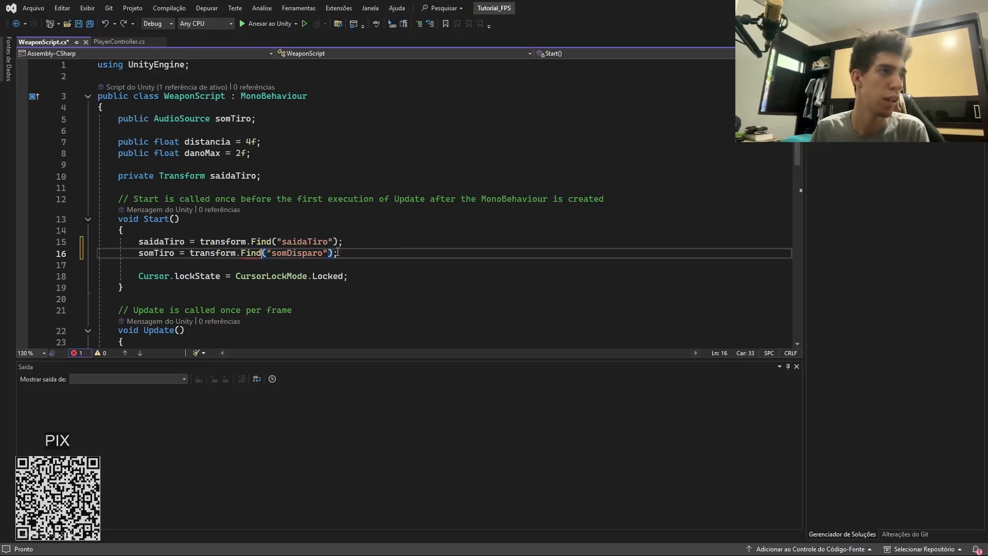
pyautogui.hotkey('ctrl', 'z')
pyautogui.hotkey('ctrl', 'z')
# Complete the somTiro assignment as transform.Find("AudioSource").GetComponent<AudioSource>(); and save WeaponScript
pyautogui.hotkey('ctrl', 'v')
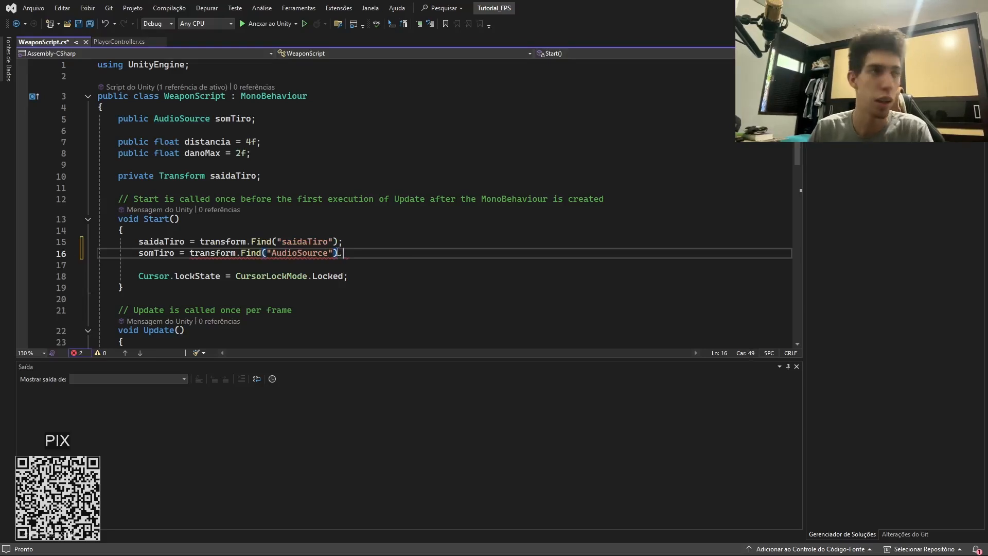
pyautogui.write('Get')
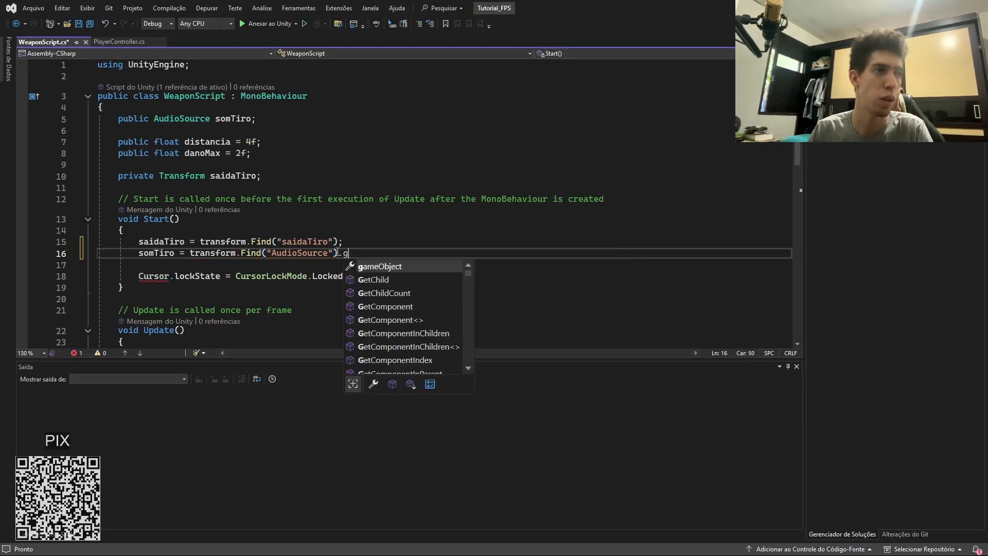
pyautogui.write('Com')
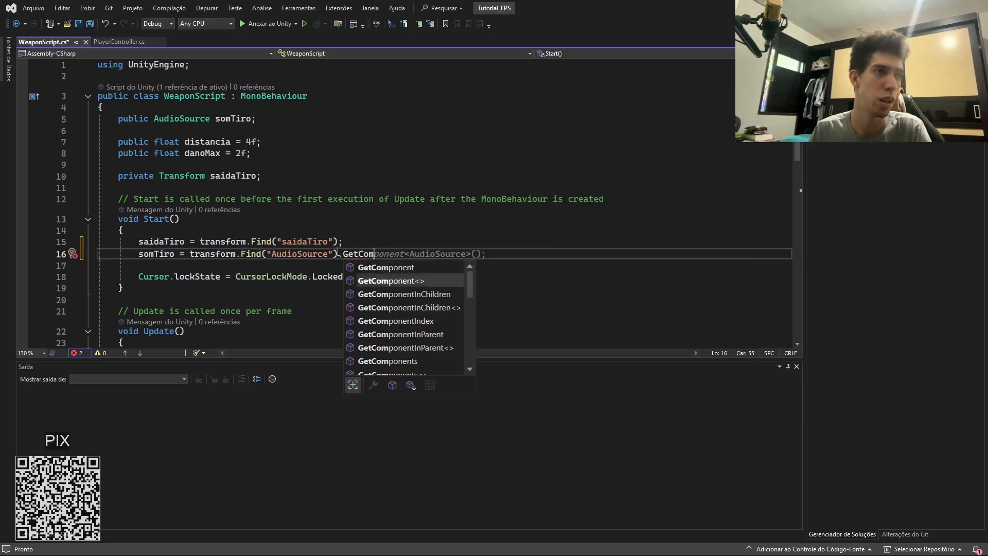
pyautogui.press('Tab')
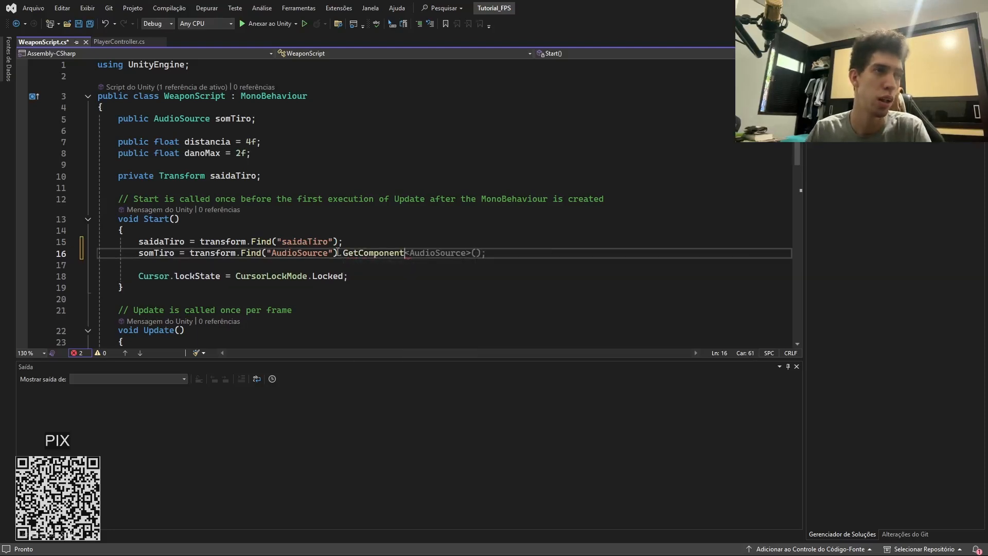
pyautogui.press('Tab')
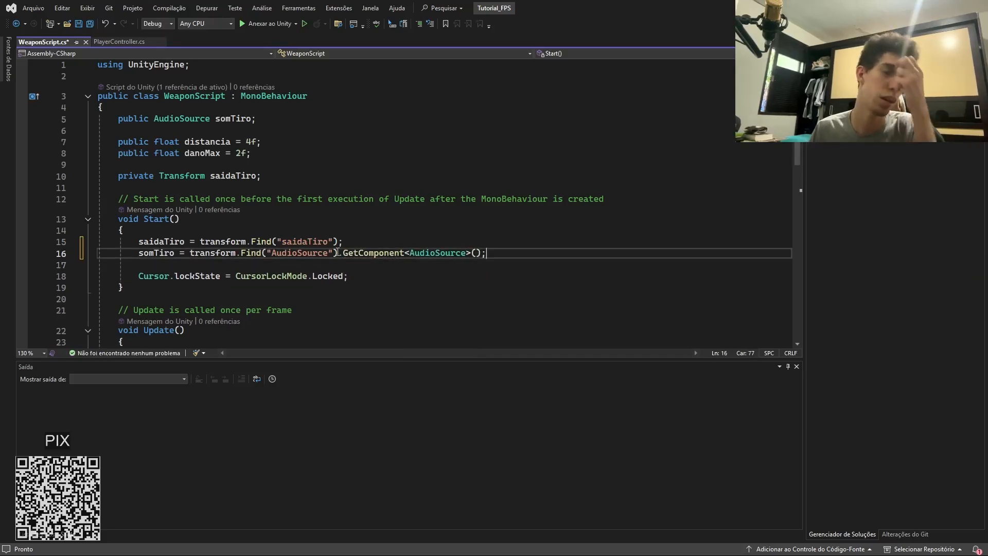
pyautogui.click(258, 261)
pyautogui.hotkey('ctrl', 's')
pyautogui.click(272, 258)
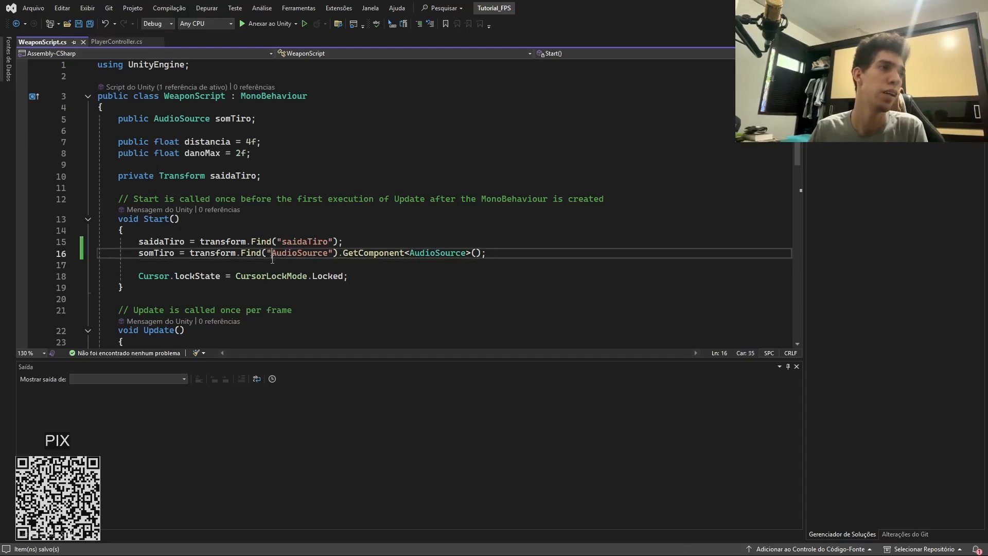
# Replace "AudioSource" in the somTiro Find call with the object name somDisparo copied from Unity's hierarchy, and save WeaponScript
pyautogui.scroll(-3, 375, 238)
pyautogui.scroll(3, 45, 266)
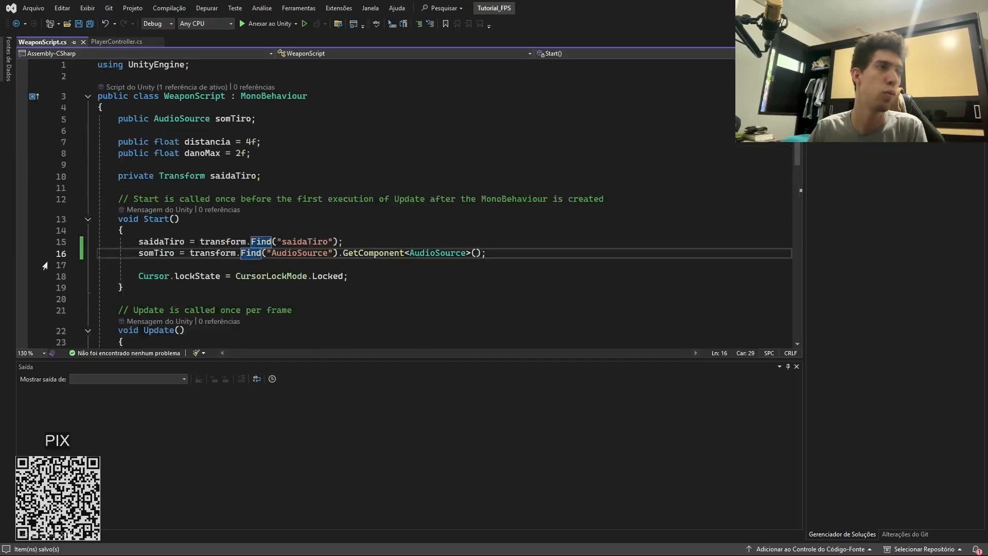
pyautogui.doubleClick(300, 253)
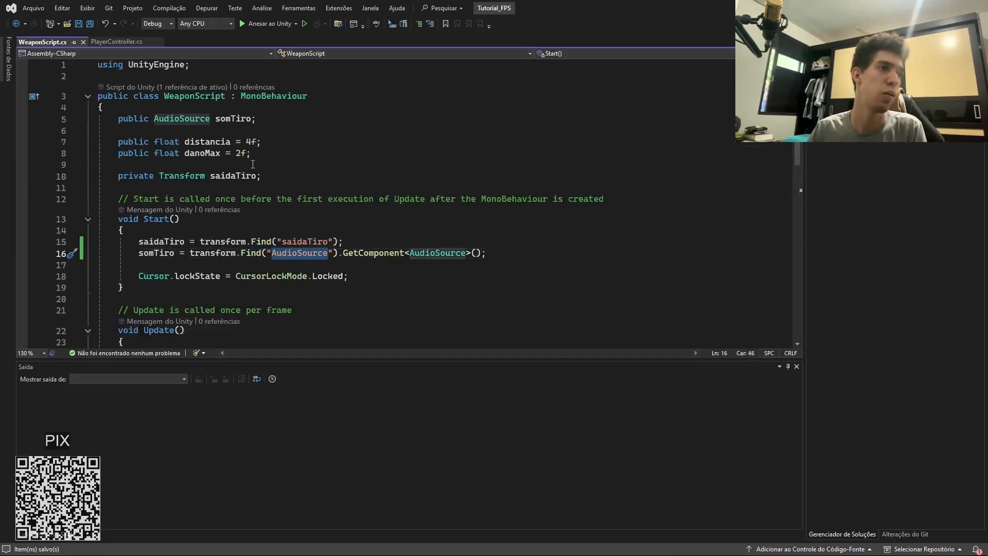
pyautogui.click(927, 8)
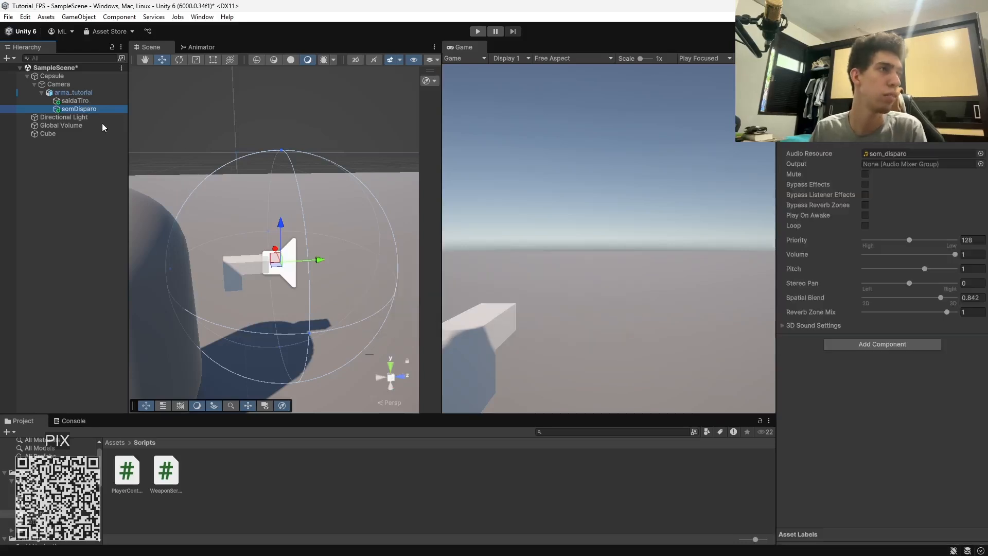
pyautogui.click(92, 110)
pyautogui.hotkey('ctrl', 'c')
pyautogui.hotkey('alt', 'Tab')
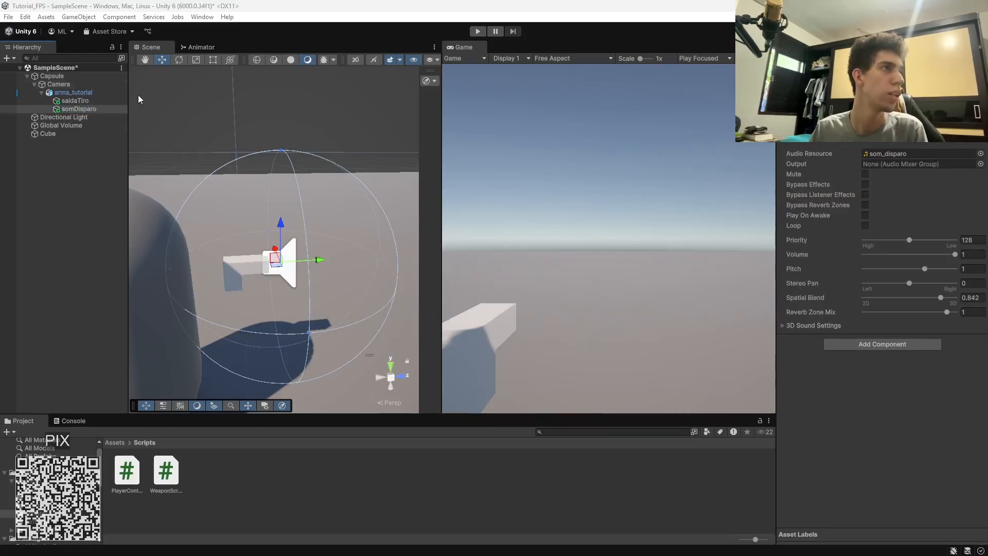
pyautogui.click(103, 109)
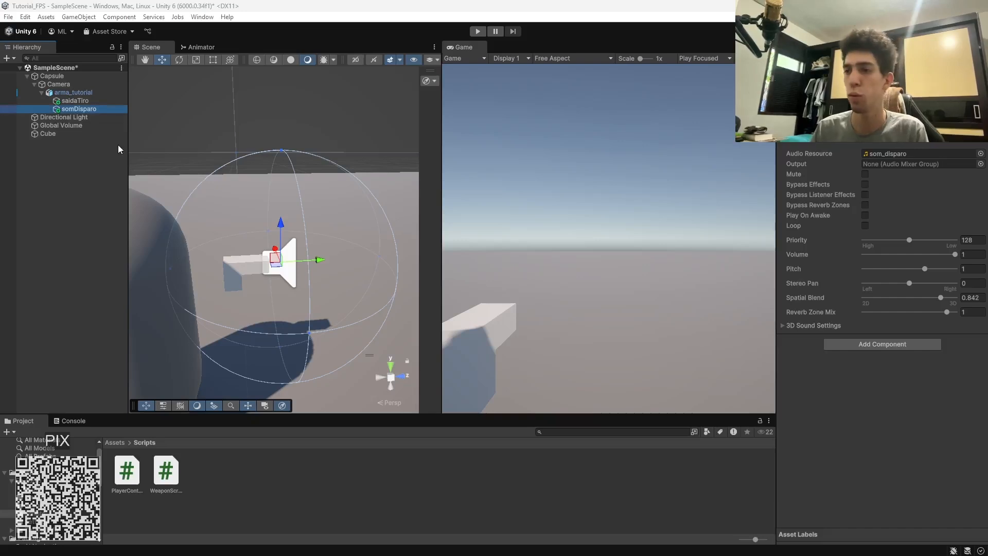
pyautogui.hotkey('alt', 'Tab')
pyautogui.hotkey('ctrl', 'v')
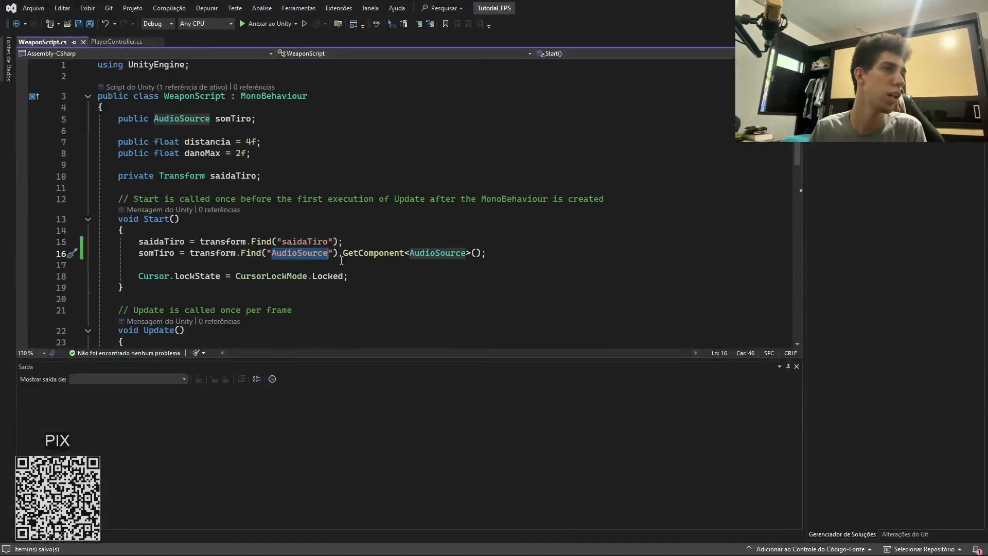
pyautogui.hotkey('ctrl', 's')
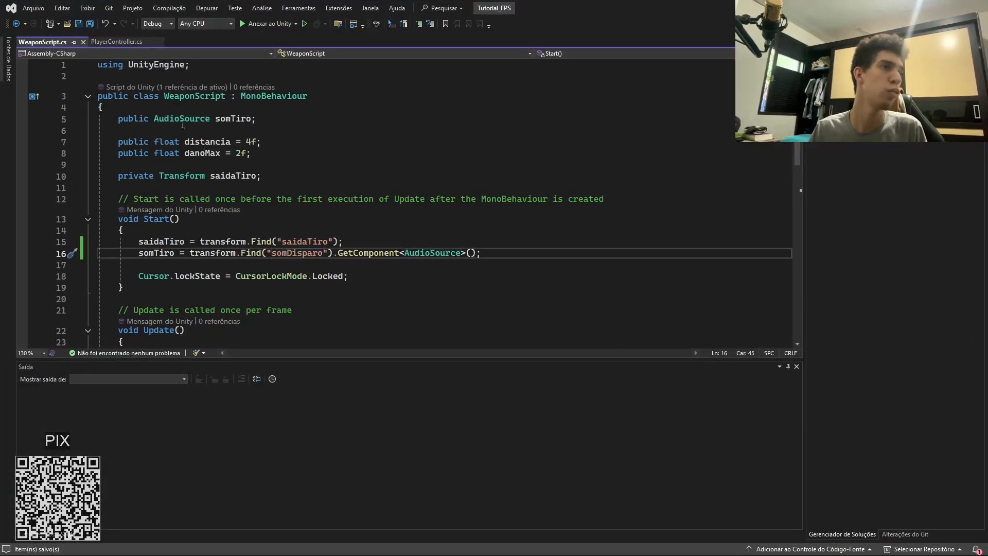
# Review the somTiro declaration and how Start() finds the somDisparo object and gets its AudioSource component
pyautogui.click(154, 219)
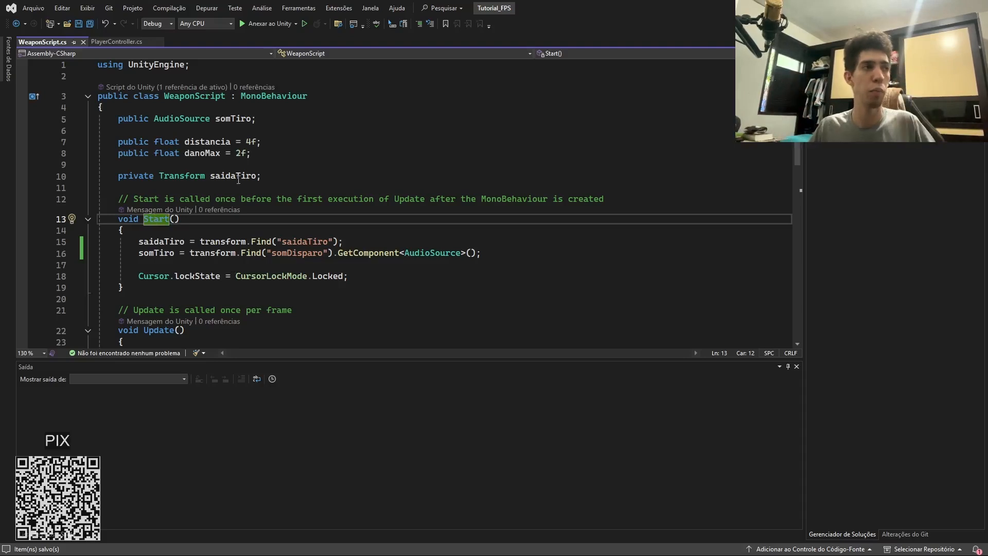
pyautogui.click(147, 258)
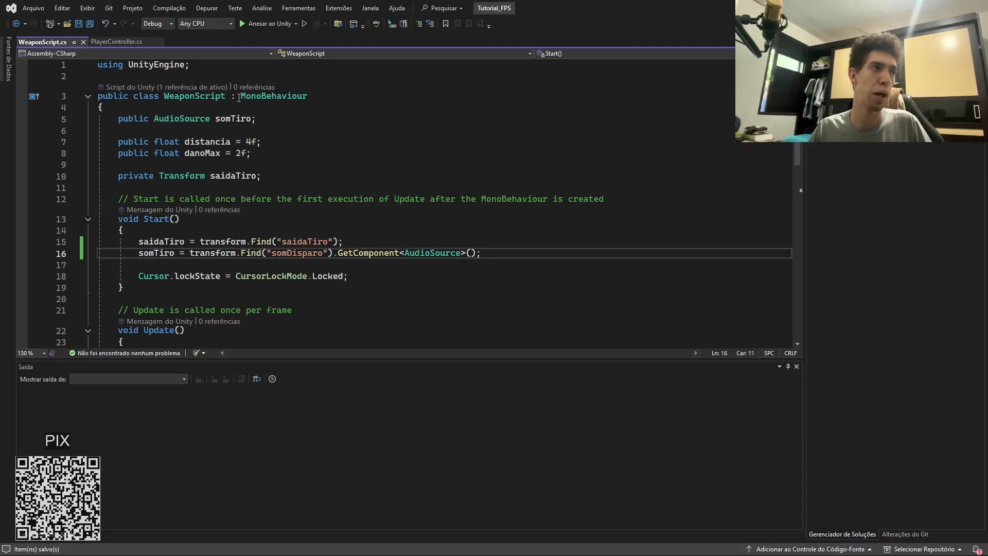
pyautogui.press('F12')
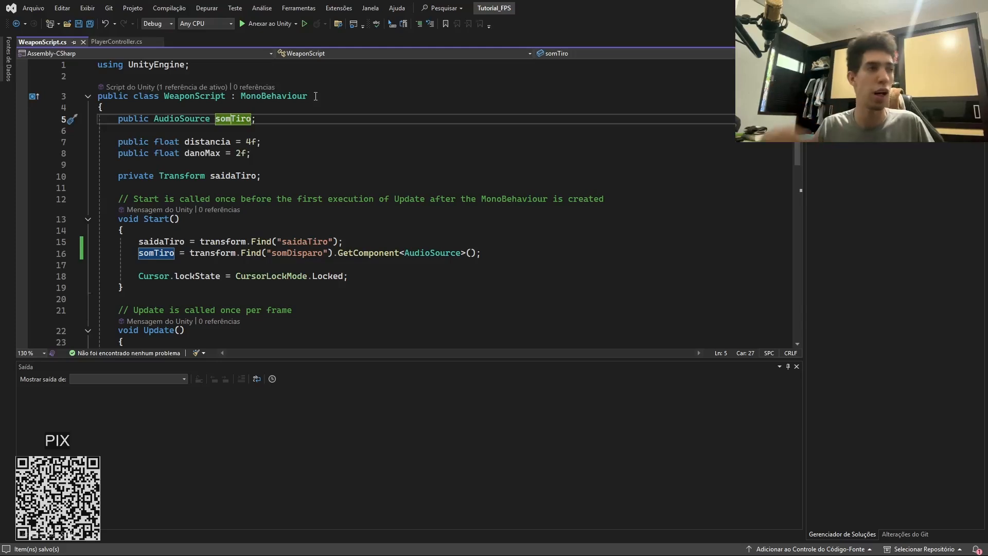
pyautogui.click(187, 252)
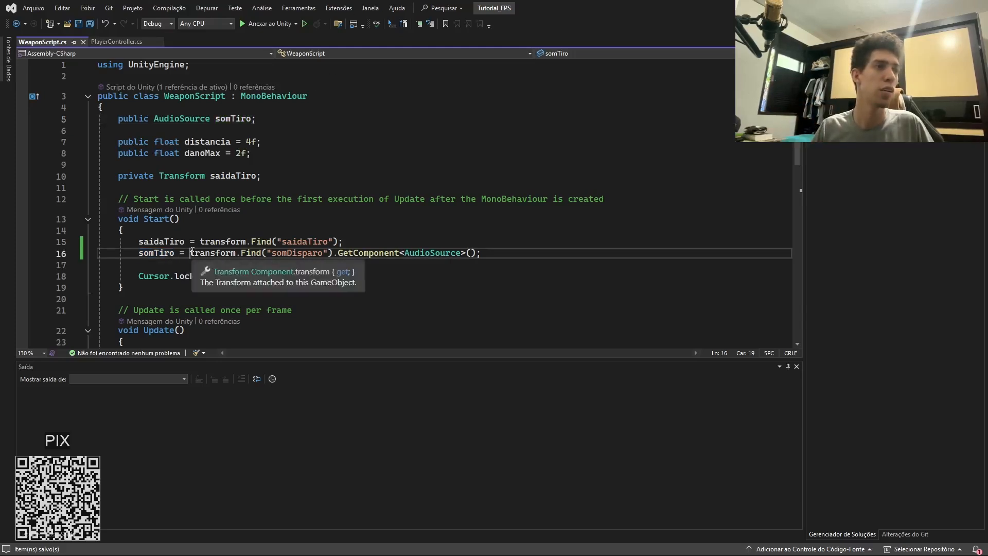
pyautogui.click(262, 241)
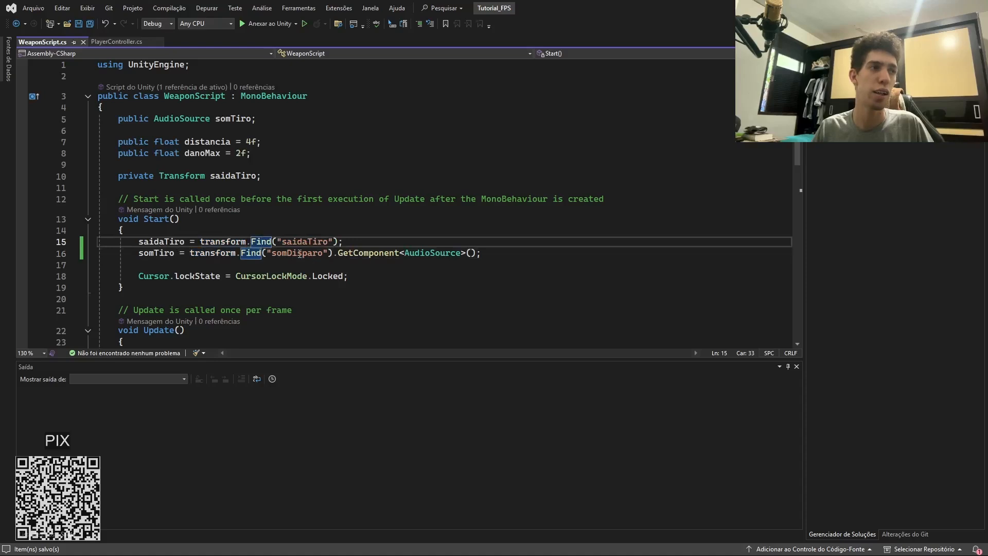
pyautogui.moveTo(338, 252); pyautogui.dragTo(195, 256)
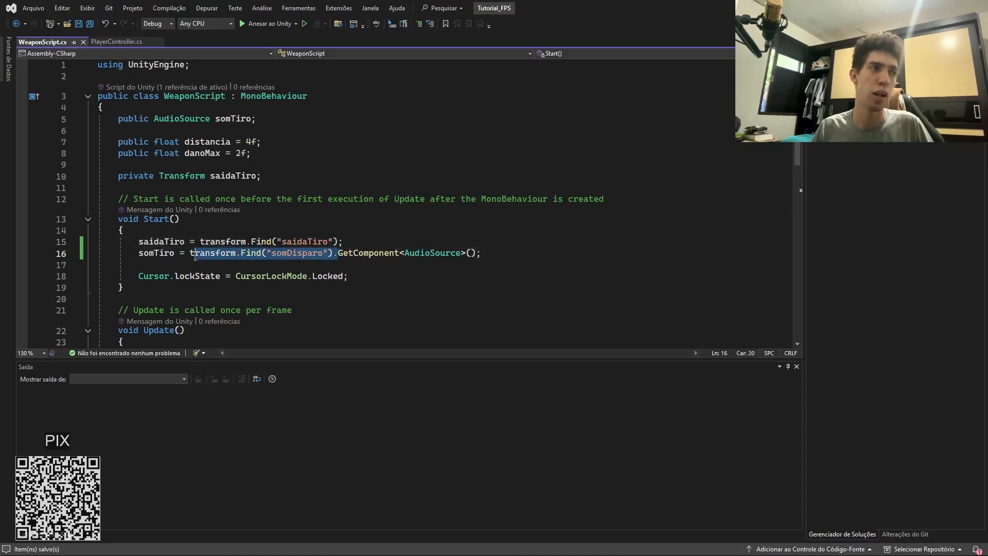
pyautogui.doubleClick(304, 252)
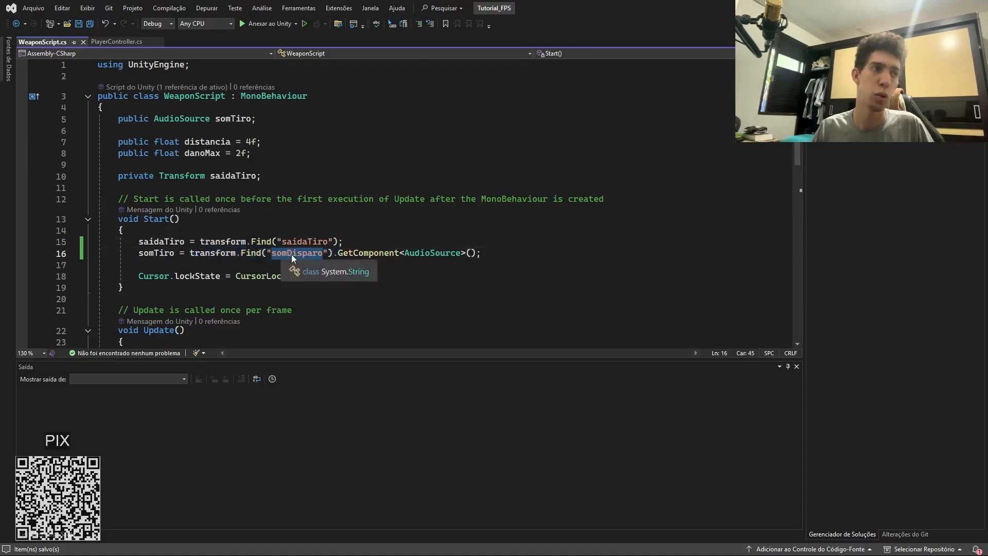
pyautogui.moveTo(338, 253); pyautogui.dragTo(434, 260)
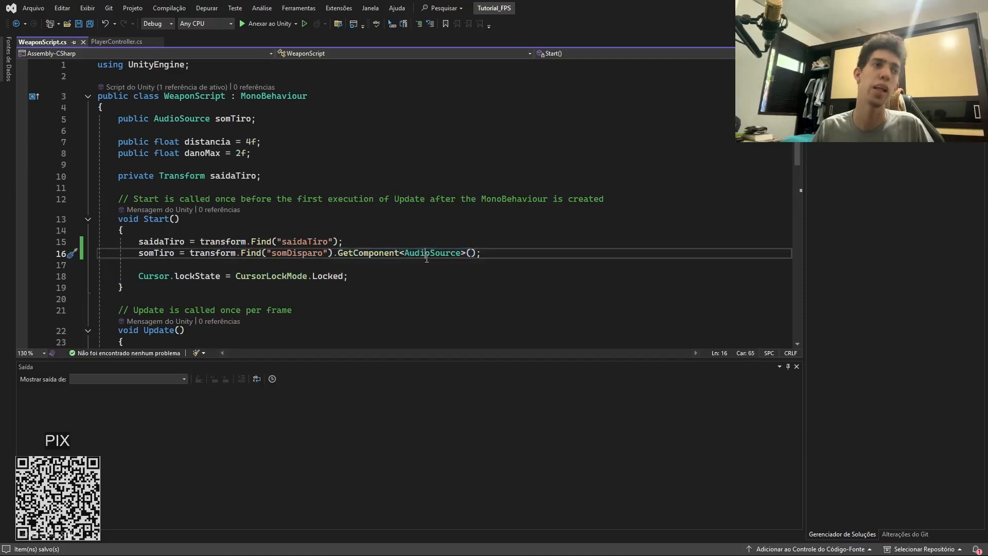
pyautogui.doubleClick(426, 254)
pyautogui.scroll(-5, 380, 207)
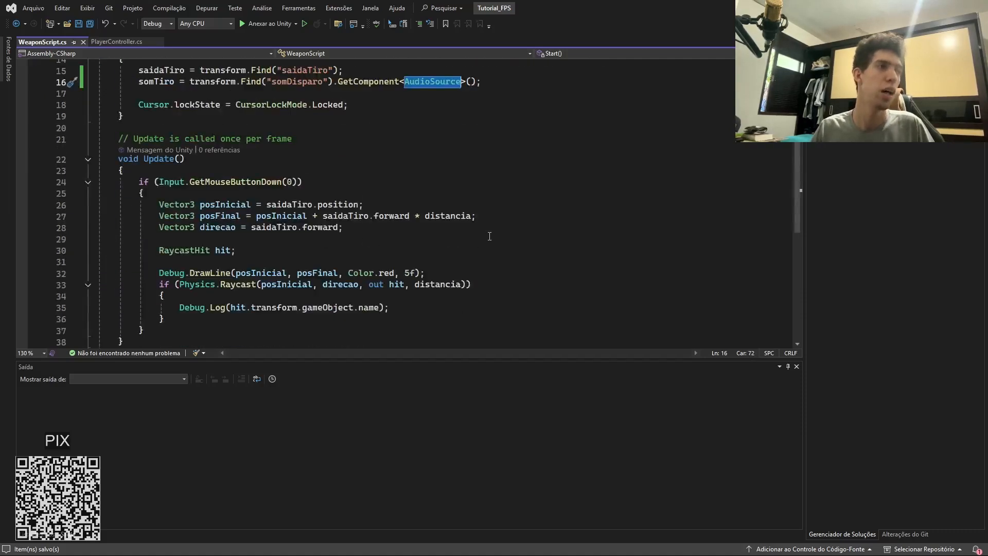
pyautogui.scroll(5, 438, 215)
# Add somTiro.Play(); as the first line inside the Input.GetMouseButtonDown(0) block in Update() and save WeaponScript
pyautogui.scroll(-5, 327, 193)
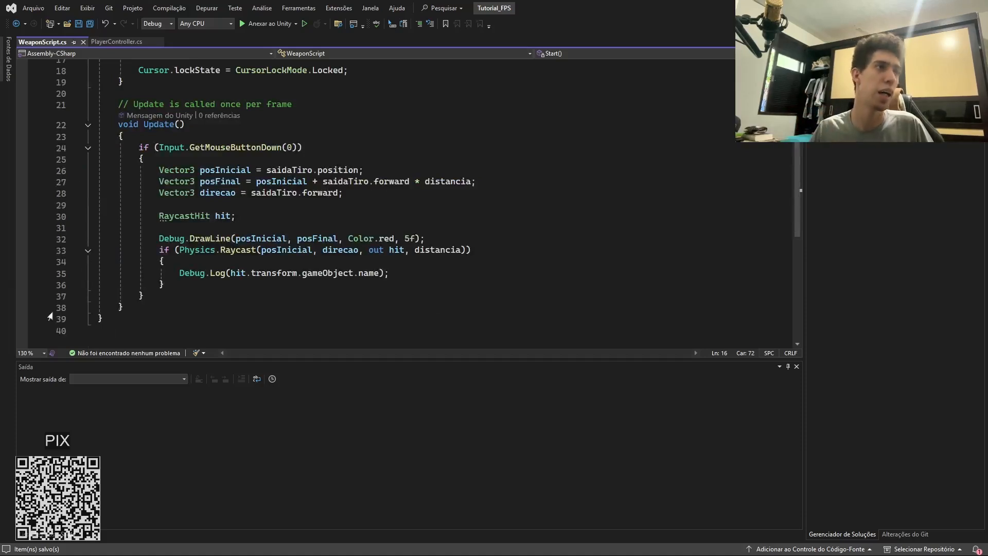
pyautogui.click(264, 212)
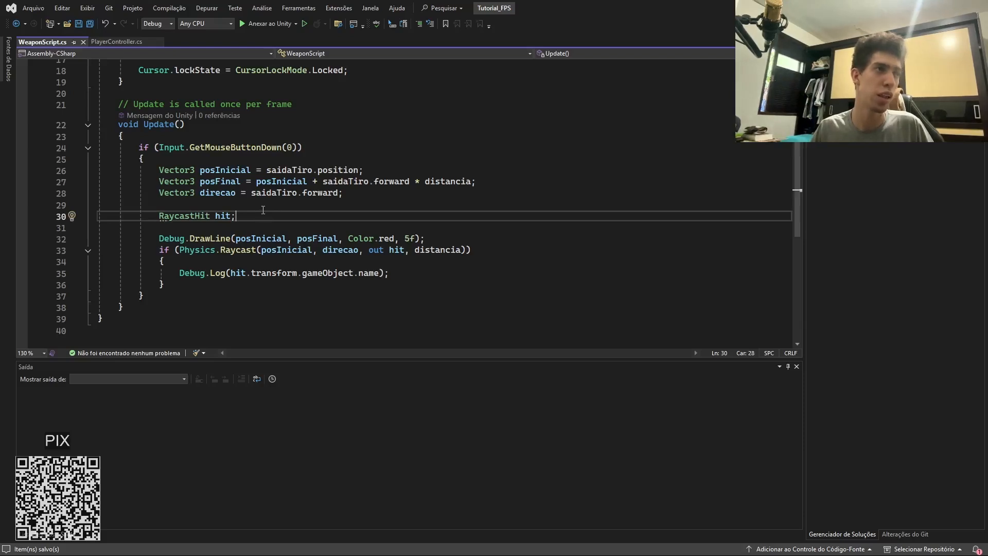
pyautogui.click(321, 148)
pyautogui.press('Down')
pyautogui.press('Return')
pyautogui.press('Return')
pyautogui.press('Up')
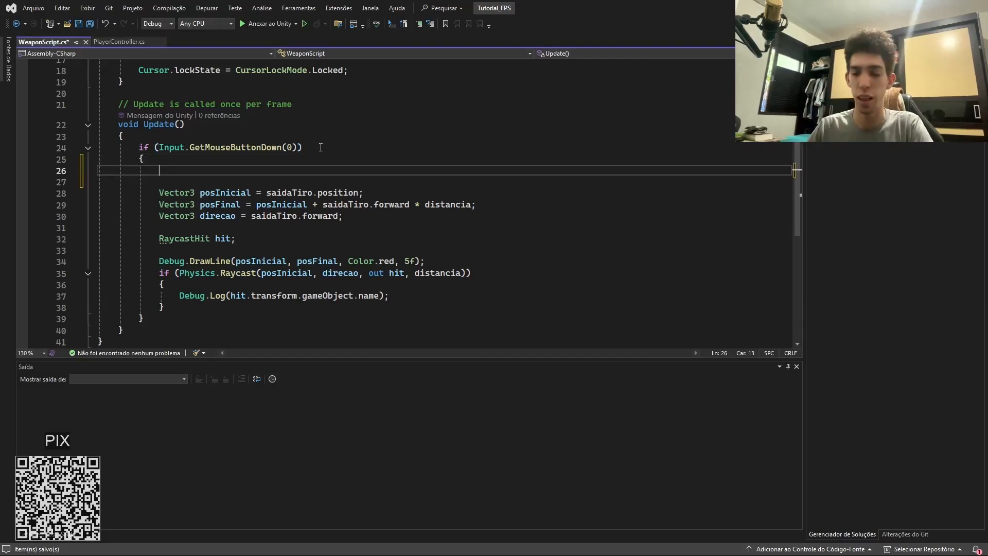
pyautogui.write('som')
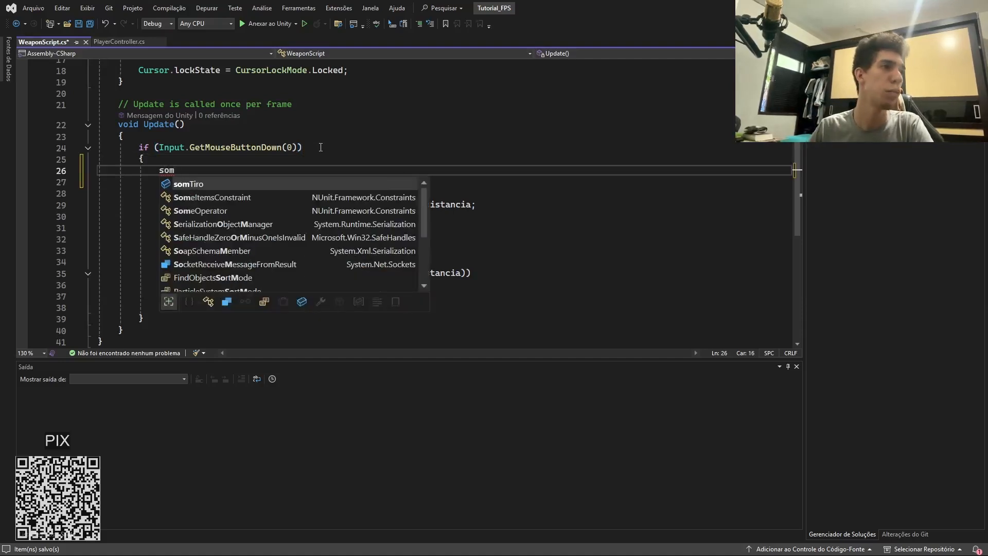
pyautogui.write('Tiro.')
pyautogui.press('Tab')
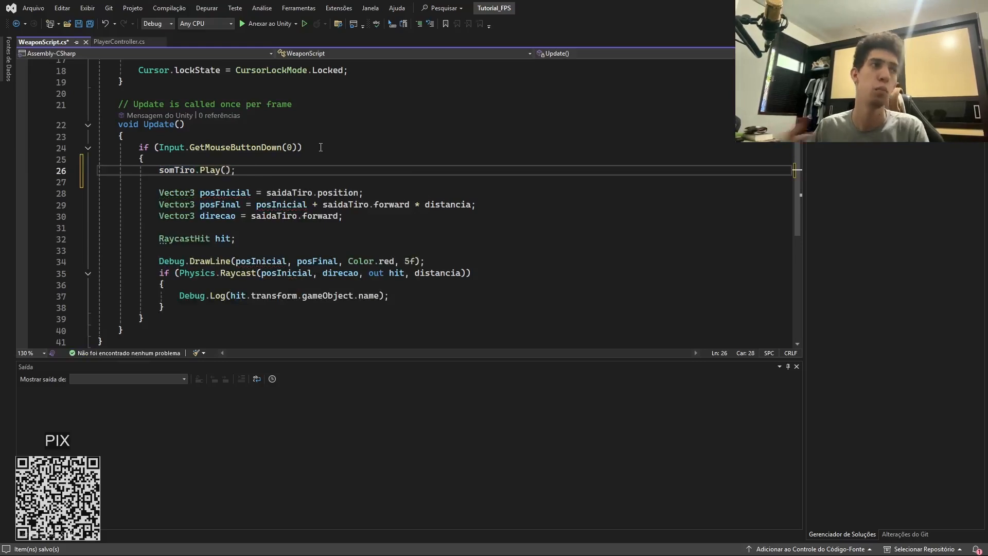
pyautogui.hotkey('ctrl', 's')
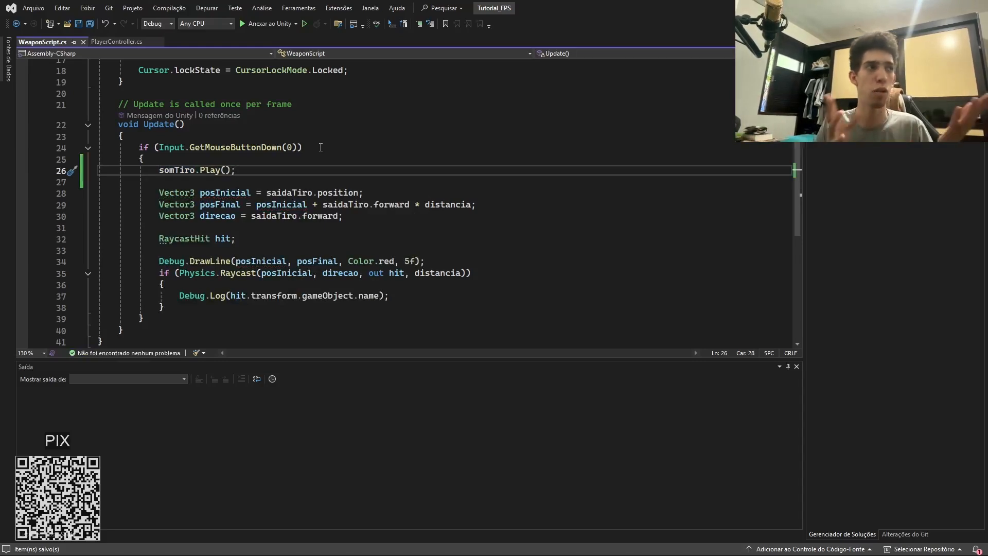
# Review the somTiro assignment in Start() and the Play() call under the mouse button check in Update()
pyautogui.scroll(5, 321, 147)
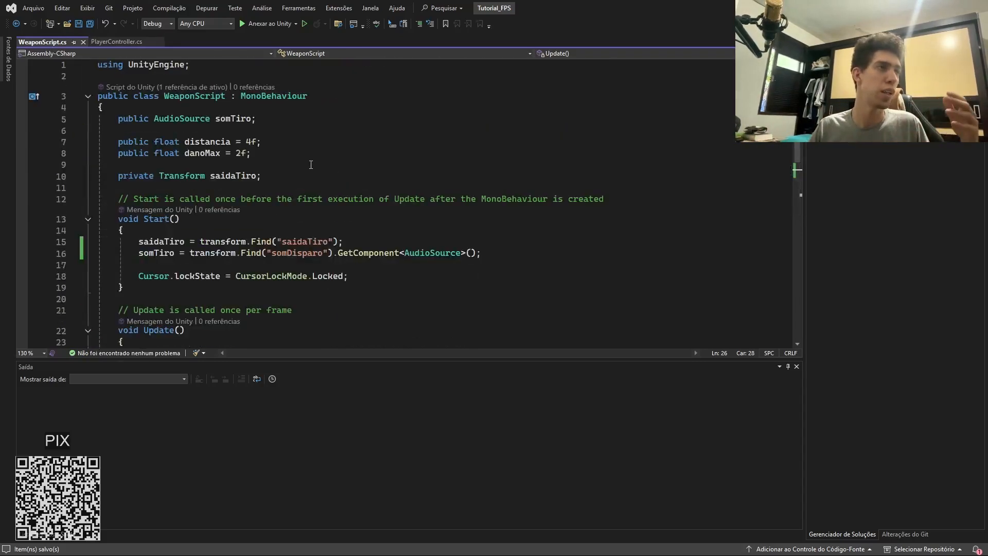
pyautogui.moveTo(503, 256); pyautogui.dragTo(188, 252)
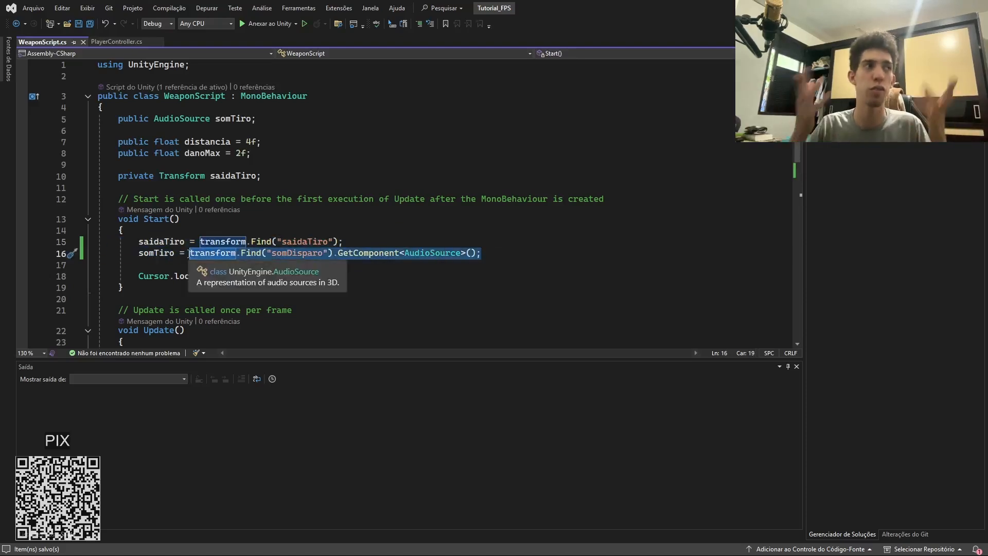
pyautogui.scroll(-4, 225, 251)
pyautogui.click(180, 240)
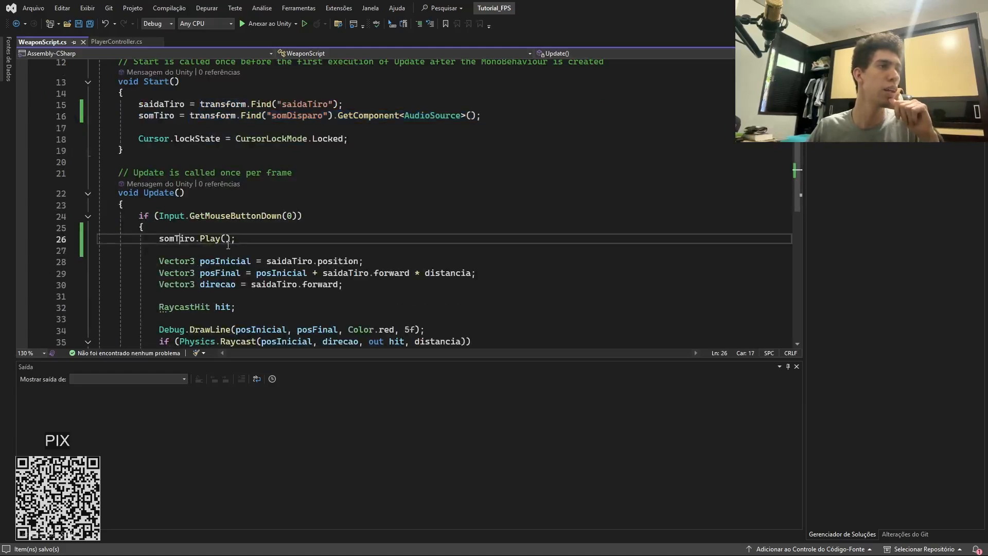
pyautogui.click(220, 240)
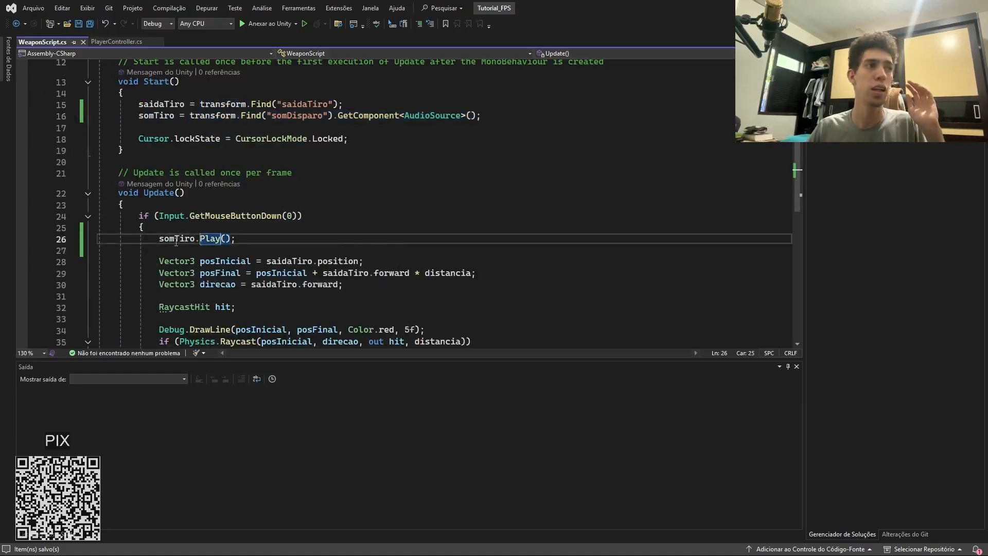
pyautogui.moveTo(202, 239)
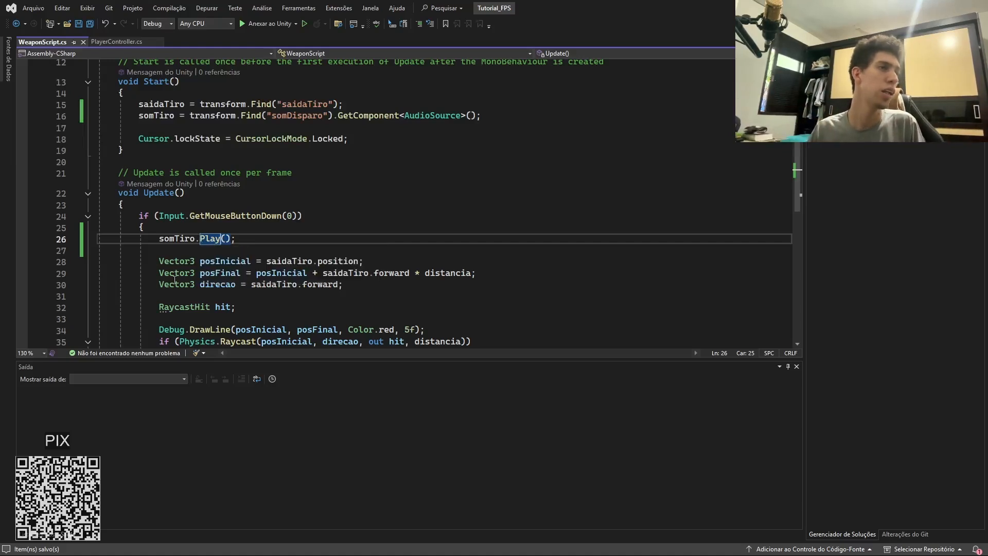
pyautogui.scroll(-3, 315, 288)
pyautogui.scroll(5, 222, 296)
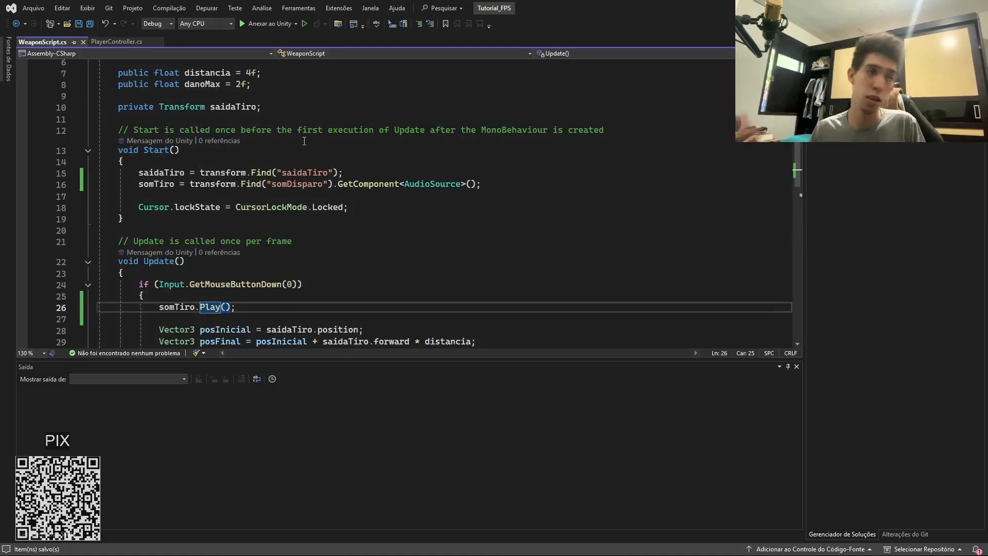
pyautogui.scroll(-4, 274, 250)
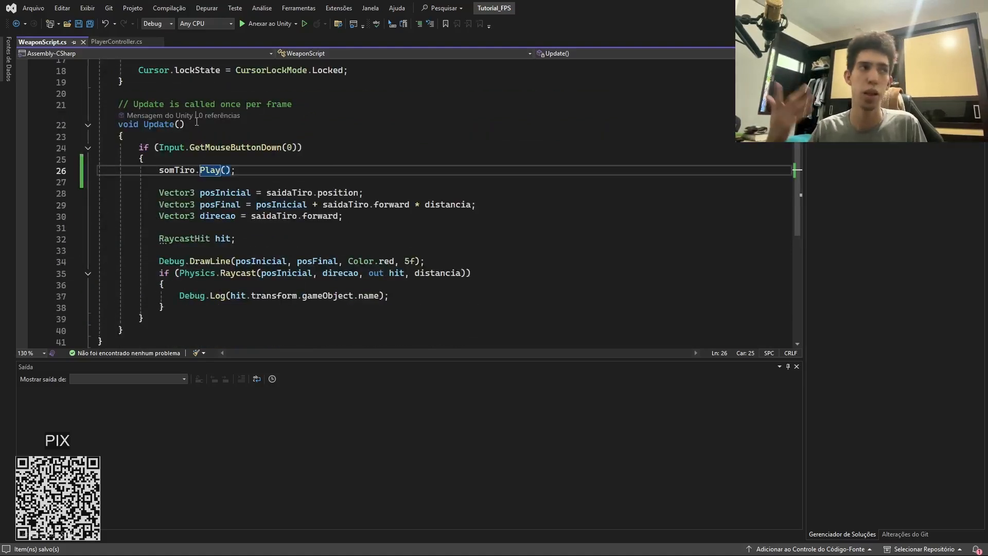
pyautogui.click(226, 148)
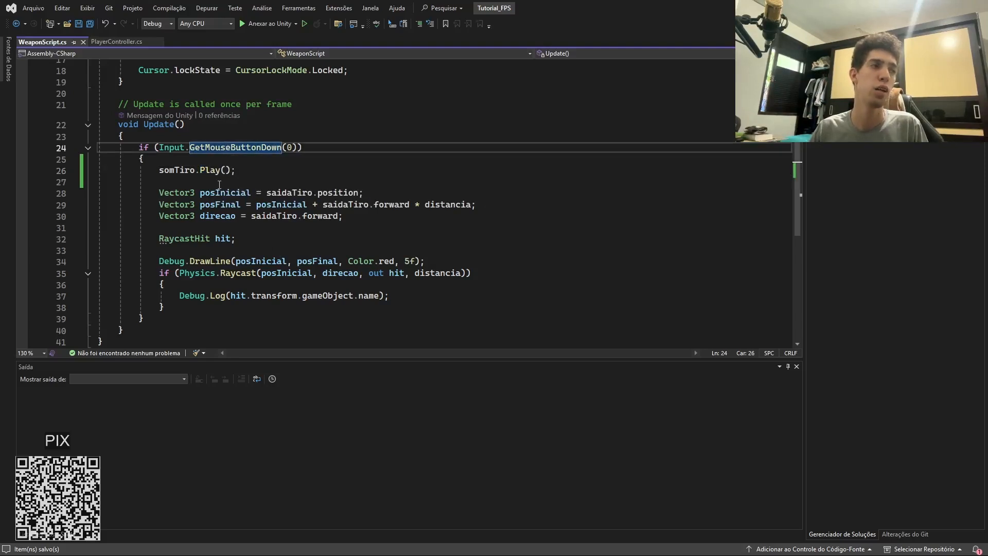
pyautogui.scroll(-3, 188, 285)
pyautogui.scroll(4, 352, 249)
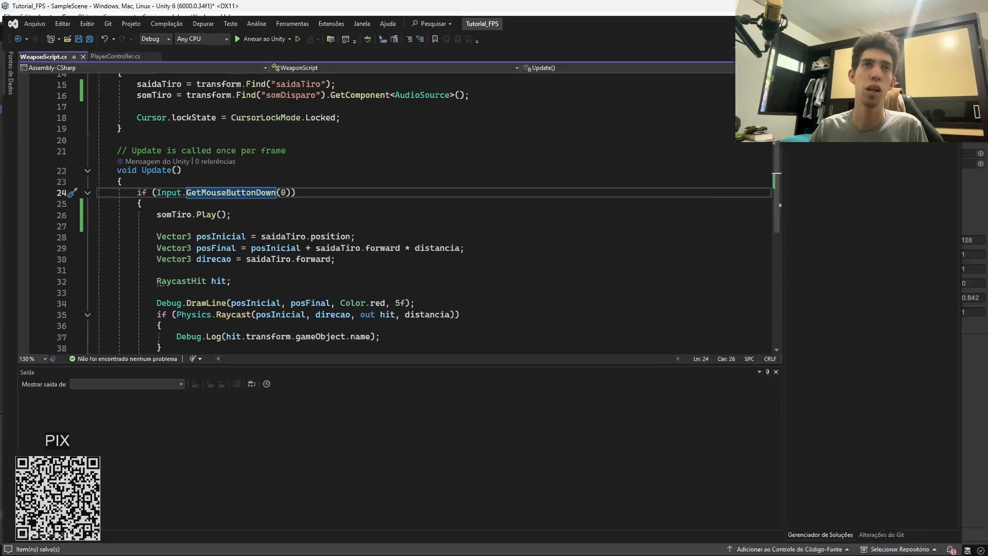
# Switch to Unity, enter play mode and fire the weapon in the game to test the gunshot sound
pyautogui.hotkey('alt', 'Tab')
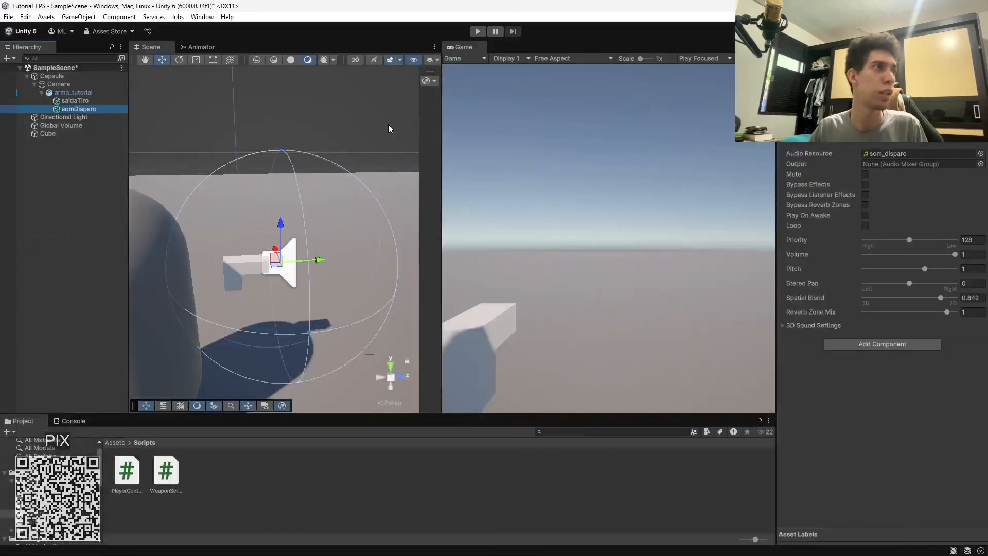
pyautogui.click(472, 29)
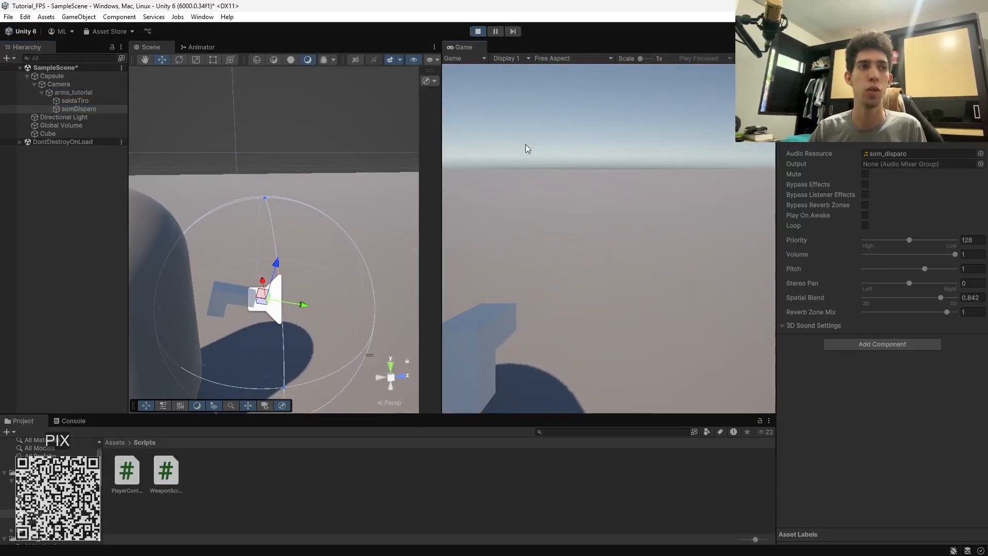
pyautogui.click(609, 238)
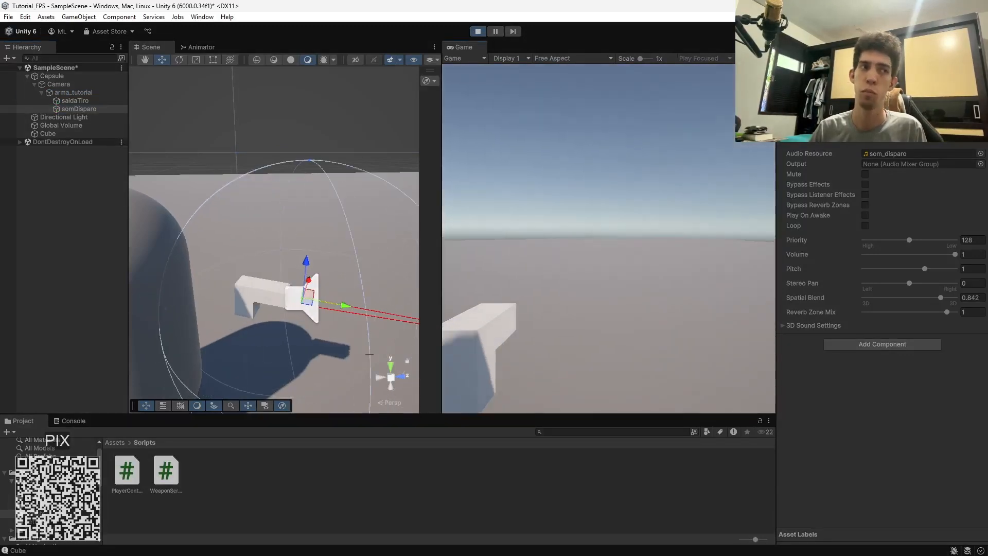
pyautogui.click(608, 239)
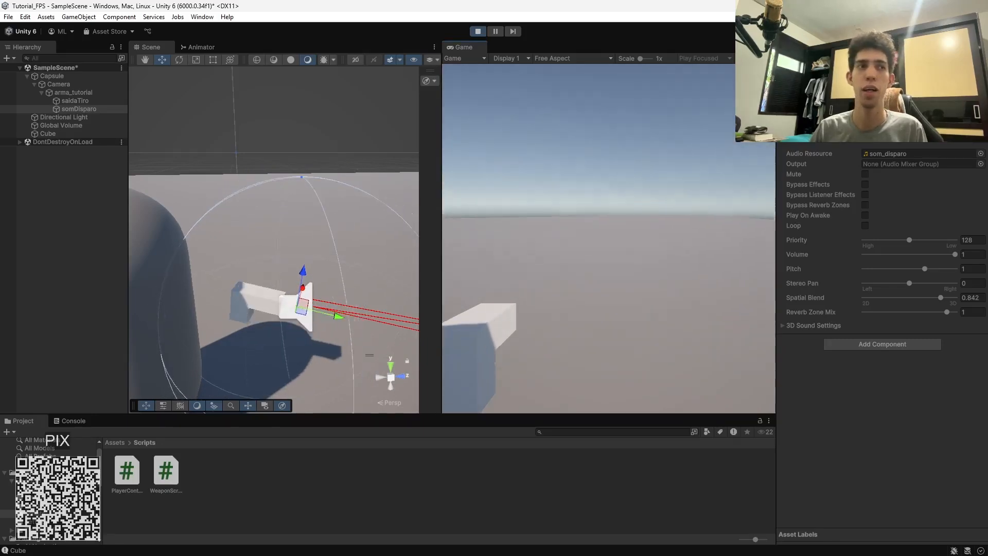
# Fire another test shot in the running game and leave play mode
pyautogui.click(608, 238)
pyautogui.press('Escape')
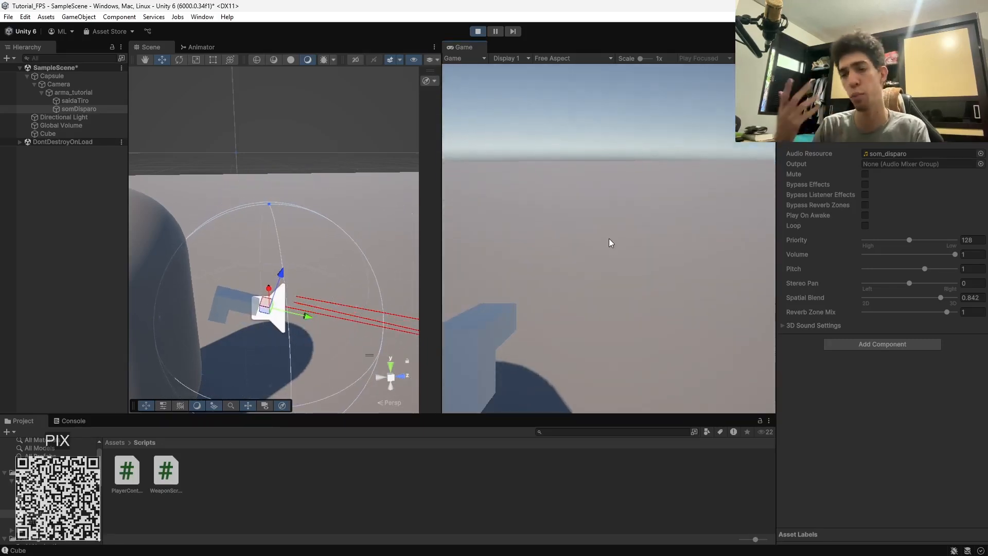
pyautogui.click(478, 31)
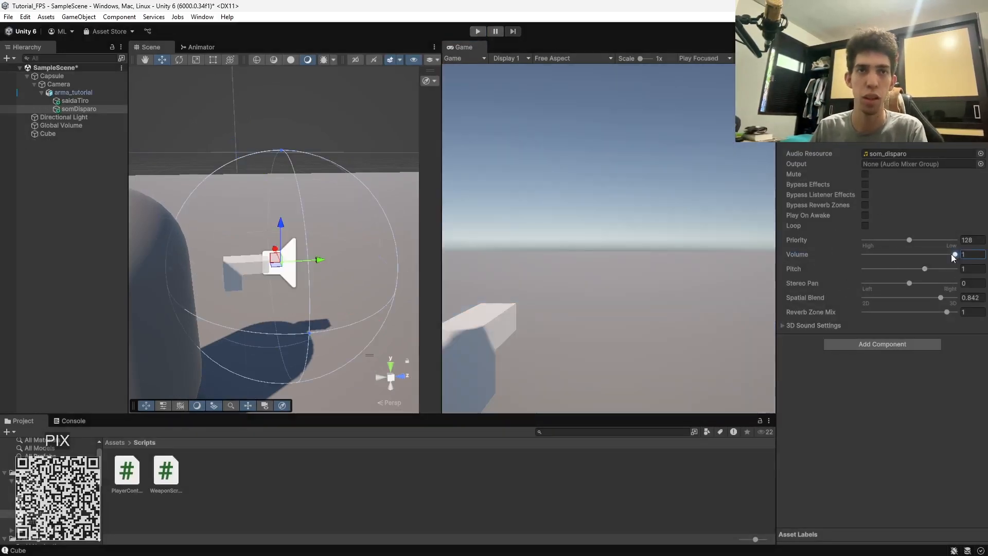
# Set the somDisparo Audio Source volume to 0.2 and run the game to check the gunshot's loudness
pyautogui.moveTo(953, 254); pyautogui.dragTo(875, 252)
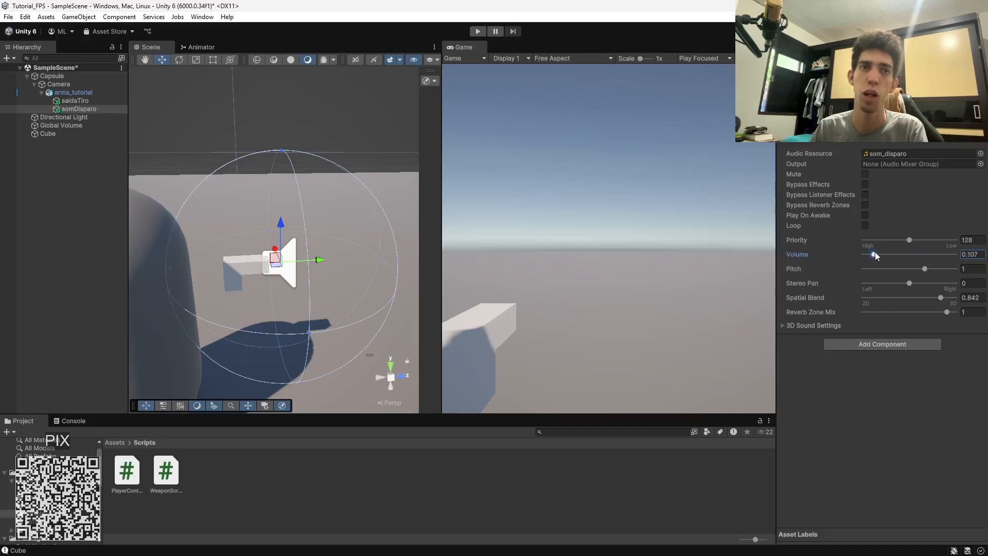
pyautogui.doubleClick(971, 254)
pyautogui.write('2')
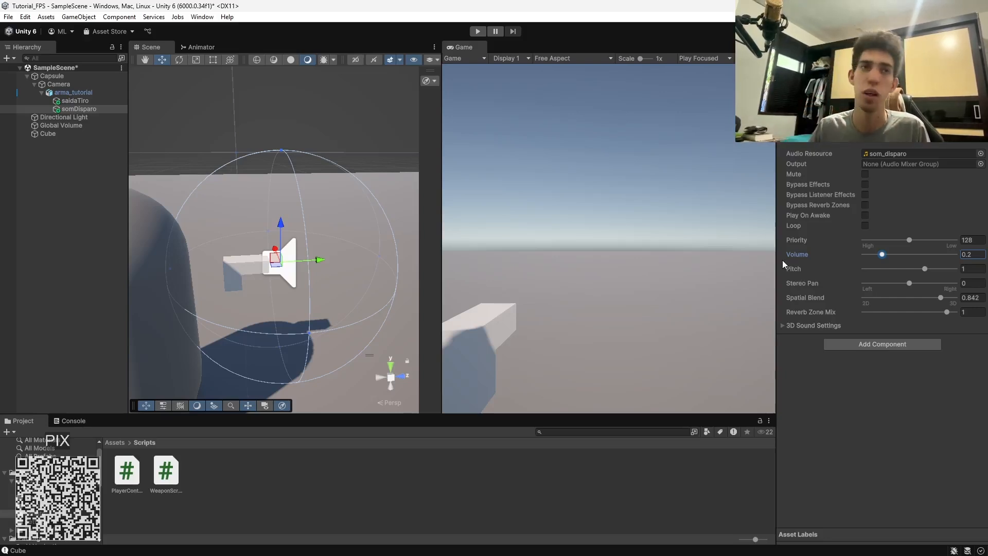
pyautogui.click(477, 30)
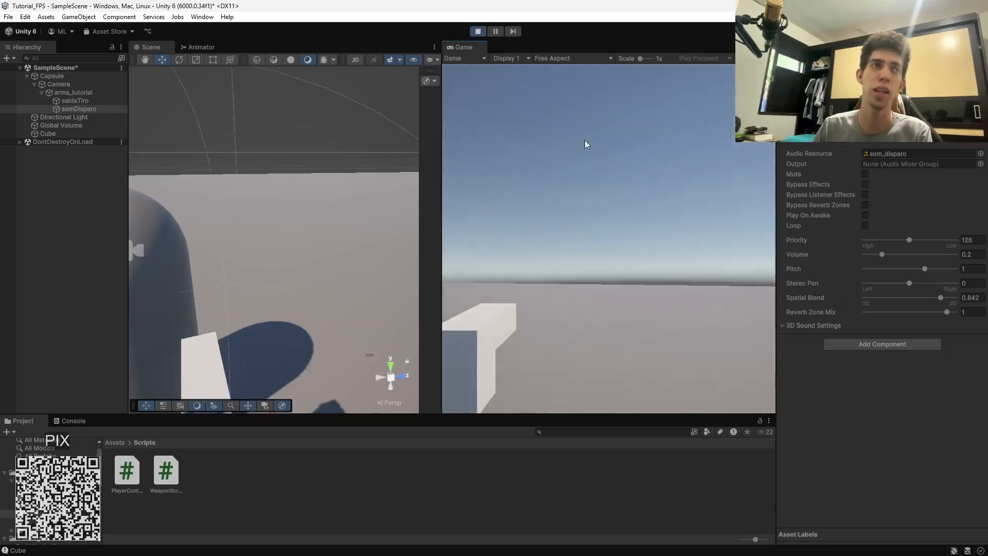
pyautogui.click(477, 31)
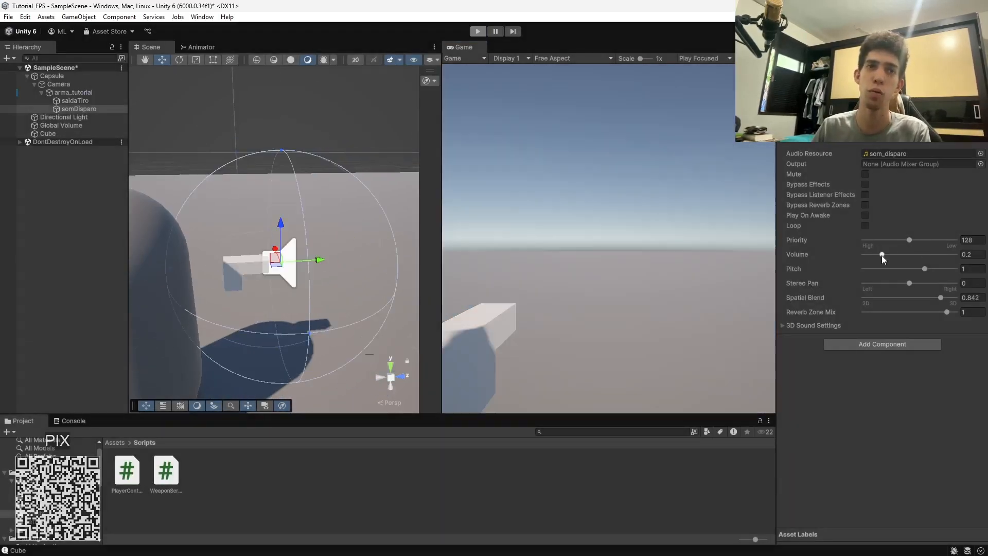
# Lower the somDisparo Audio Source volume to 0.076 and fire repeated shots in play mode to test the gunshot sound
pyautogui.moveTo(882, 255); pyautogui.dragTo(870, 254)
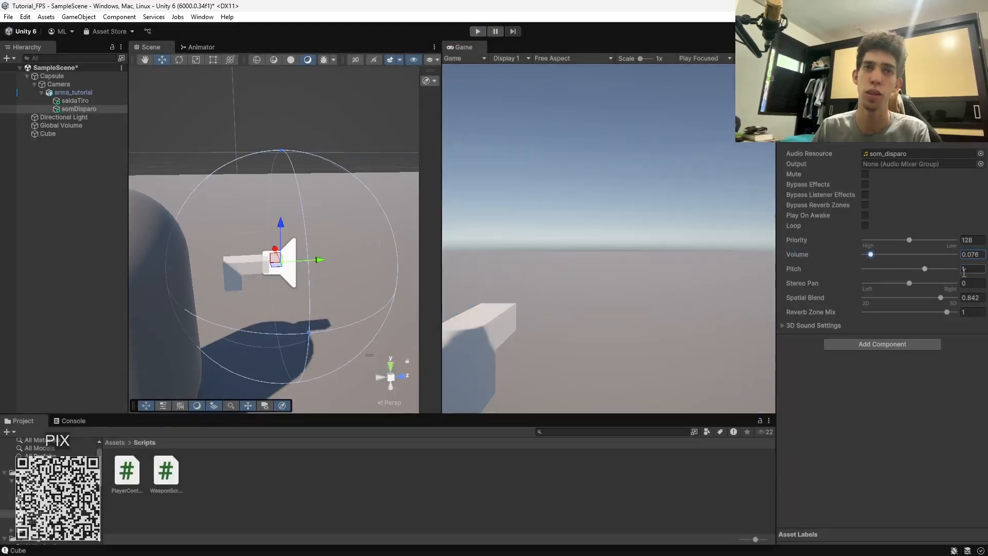
pyautogui.click(476, 31)
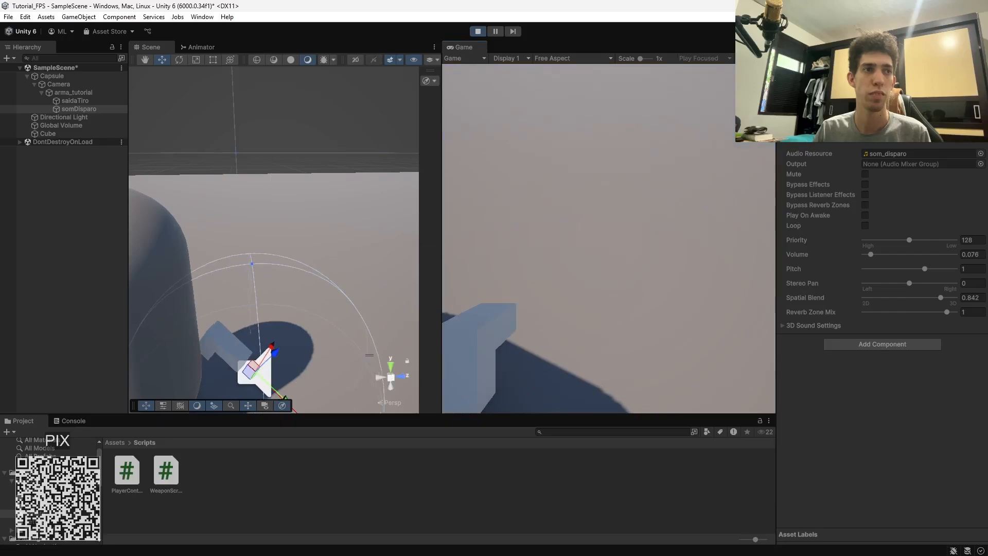
pyautogui.click(609, 238)
pyautogui.click(609, 239)
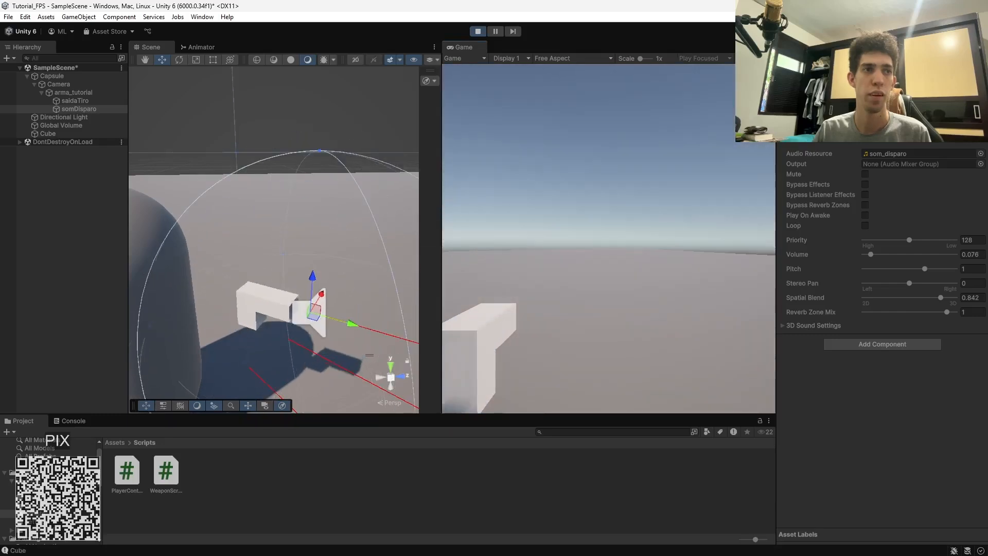
pyautogui.click(609, 239)
pyautogui.click(609, 238)
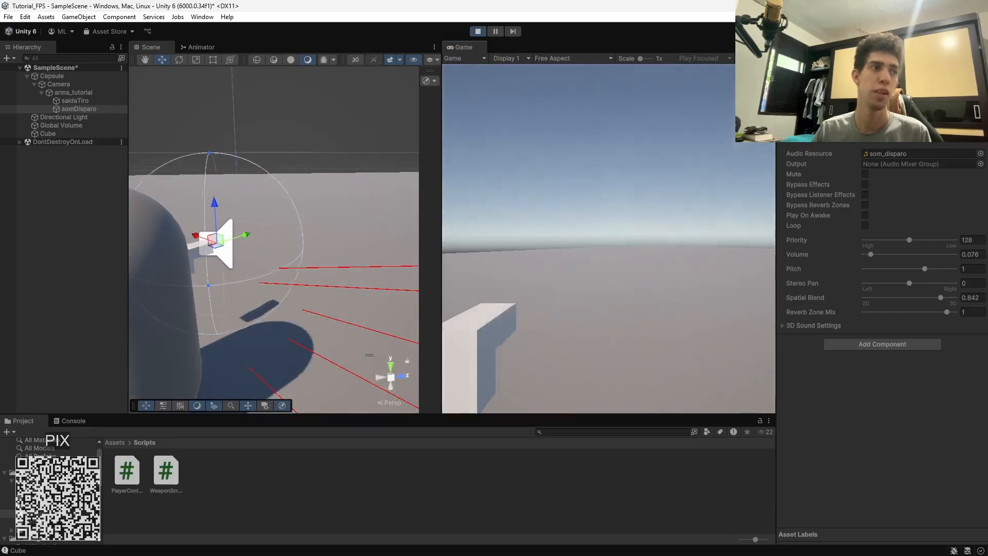
pyautogui.click(608, 238)
pyautogui.click(609, 238)
pyautogui.click(609, 238)
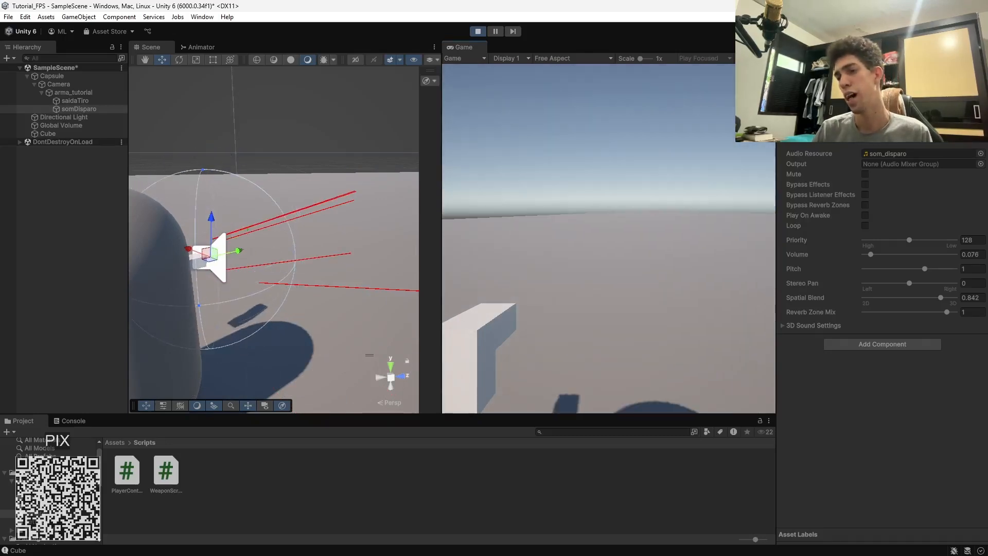
pyautogui.click(609, 238)
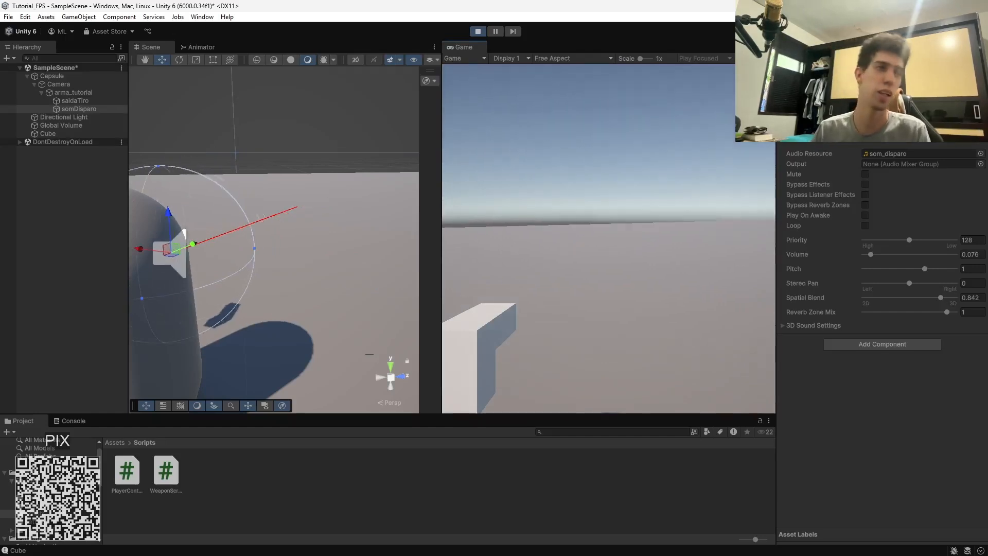
pyautogui.click(609, 239)
pyautogui.click(608, 238)
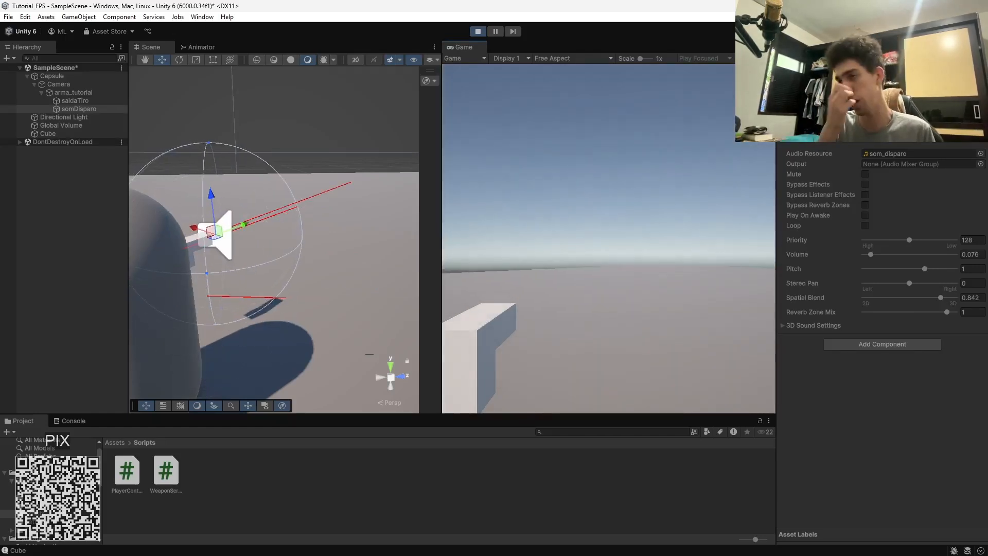